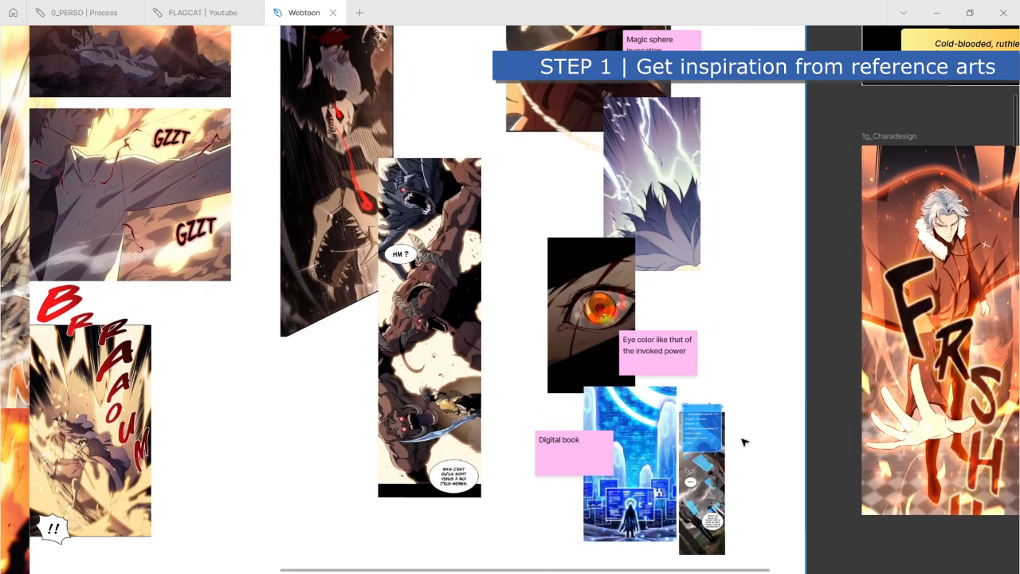
- Examine the annotated reference arts, the character design sheets and the Story text on the Webtoon board
{"action": "scroll", "coordinate": [746, 443], "scroll_direction": "up", "scroll_amount": 1}
{"action": "left_click_drag", "start_coordinate": [779, 341], "coordinate": [823, 444]}
{"action": "scroll", "coordinate": [821, 450], "scroll_direction": "down", "scroll_amount": 5}
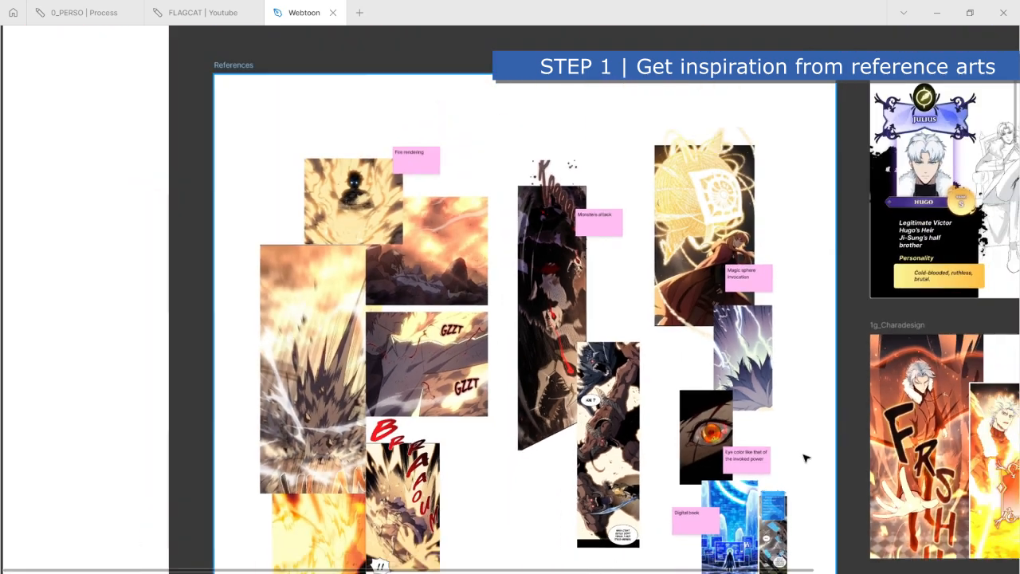
{"action": "scroll", "coordinate": [802, 425], "scroll_direction": "down", "scroll_amount": 5}
{"action": "left_click_drag", "start_coordinate": [800, 414], "coordinate": [455, 430]}
{"action": "scroll", "coordinate": [731, 387], "scroll_direction": "up", "scroll_amount": 4}
{"action": "scroll", "coordinate": [717, 351], "scroll_direction": "up", "scroll_amount": 1}
{"action": "left_click_drag", "start_coordinate": [710, 330], "coordinate": [849, 444]}
{"action": "scroll", "coordinate": [810, 456], "scroll_direction": "up", "scroll_amount": 3}
{"action": "scroll", "coordinate": [841, 490], "scroll_direction": "down", "scroll_amount": 2}
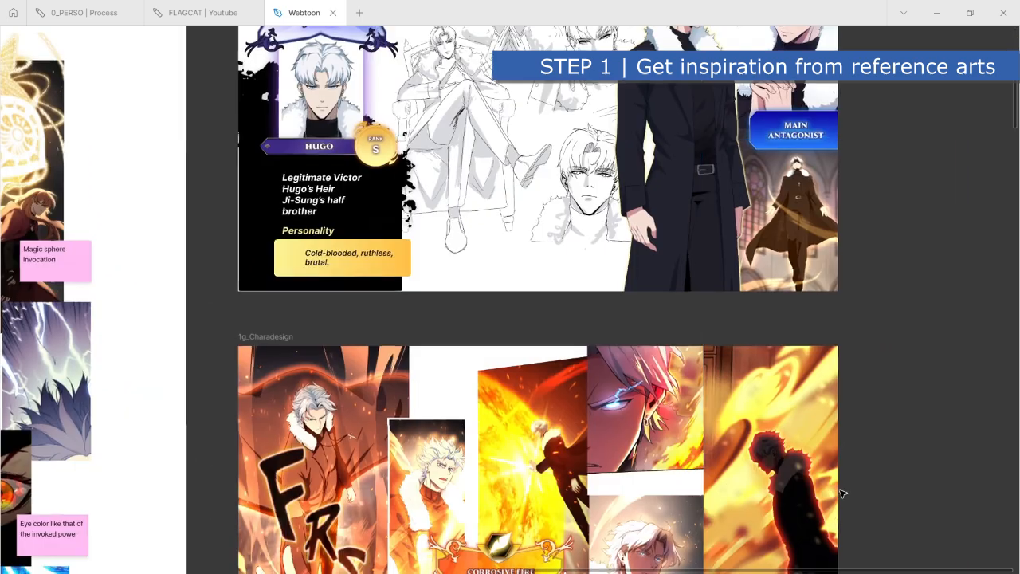
{"action": "scroll", "coordinate": [843, 487], "scroll_direction": "down", "scroll_amount": 3}
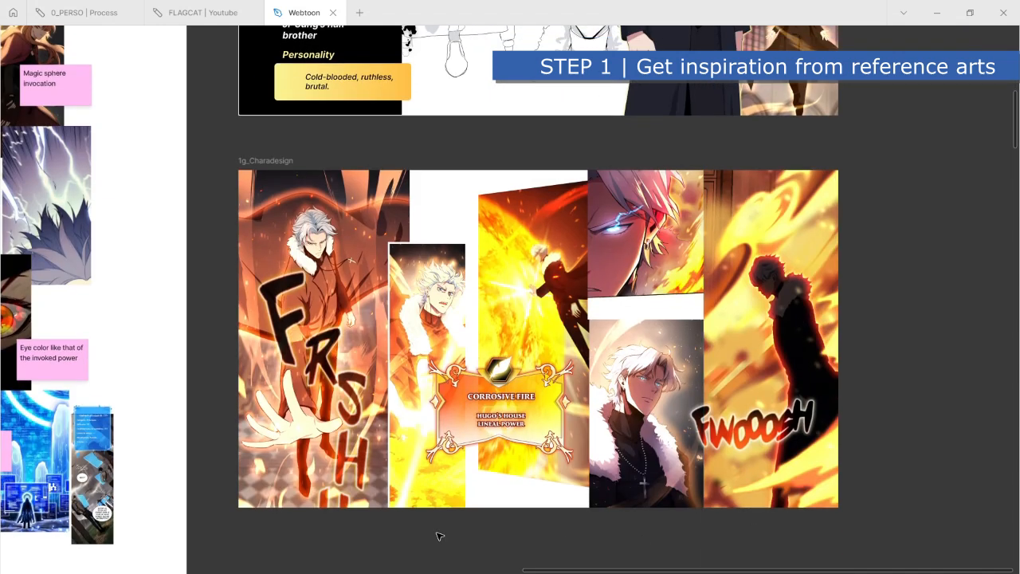
{"action": "scroll", "coordinate": [380, 511], "scroll_direction": "down", "scroll_amount": 4}
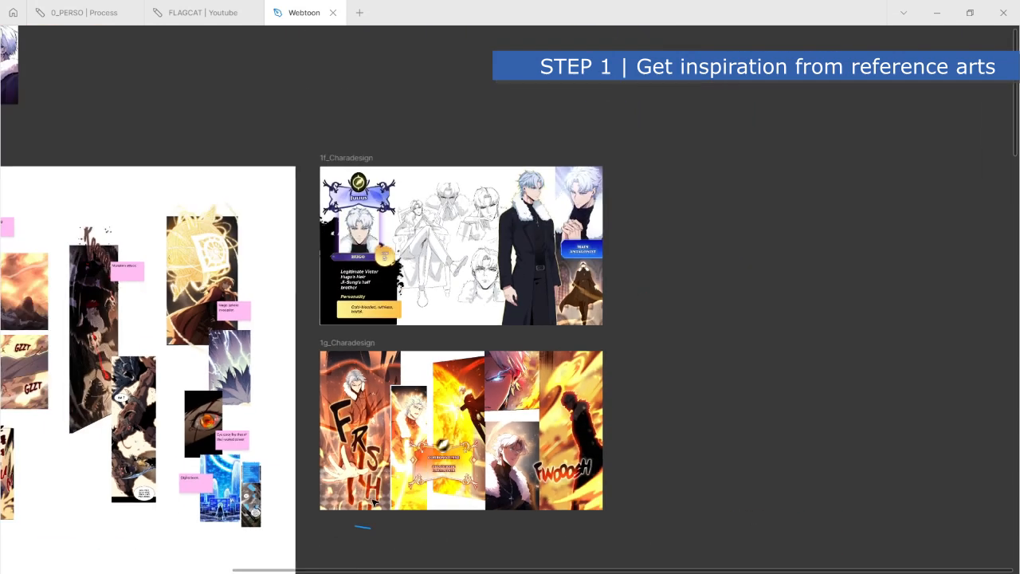
{"action": "scroll", "coordinate": [373, 500], "scroll_direction": "down", "scroll_amount": 3}
{"action": "left_click_drag", "start_coordinate": [205, 223], "coordinate": [685, 271]}
{"action": "scroll", "coordinate": [684, 264], "scroll_direction": "up", "scroll_amount": 6}
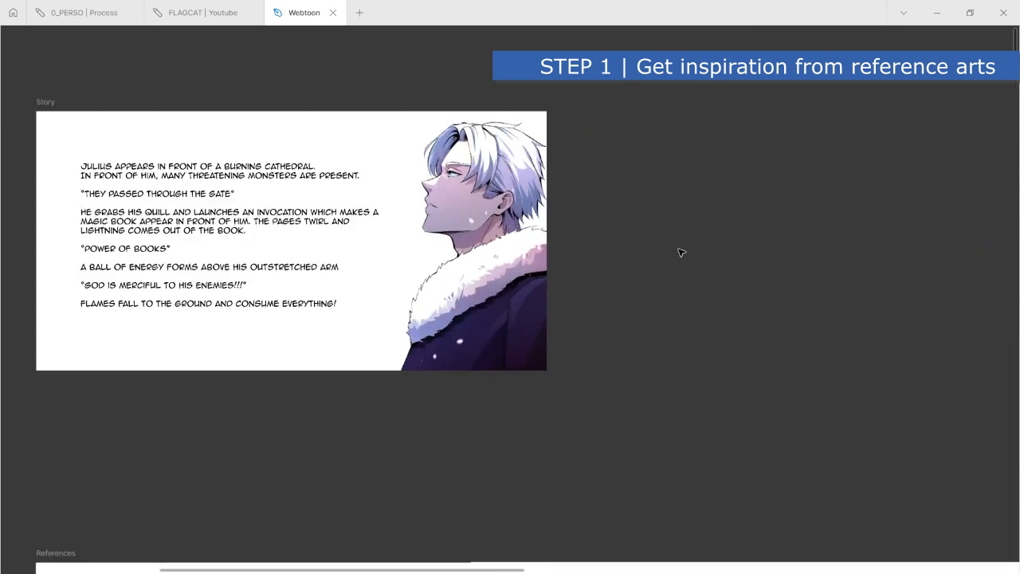
{"action": "scroll", "coordinate": [654, 265], "scroll_direction": "up", "scroll_amount": 3}
{"action": "left_click_drag", "start_coordinate": [620, 311], "coordinate": [891, 383]}
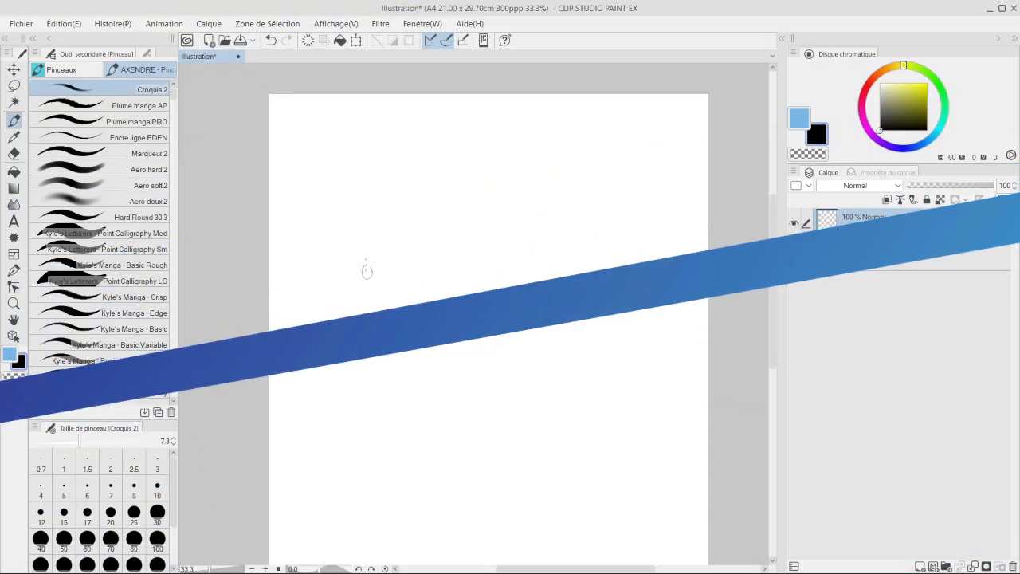
- Sketch a small standing caped figure in the upper part of the page with the Croquis 2 brush at size 8
{"action": "left_click_drag", "start_coordinate": [368, 267], "coordinate": [365, 269]}
{"action": "key", "text": "bracketright"}
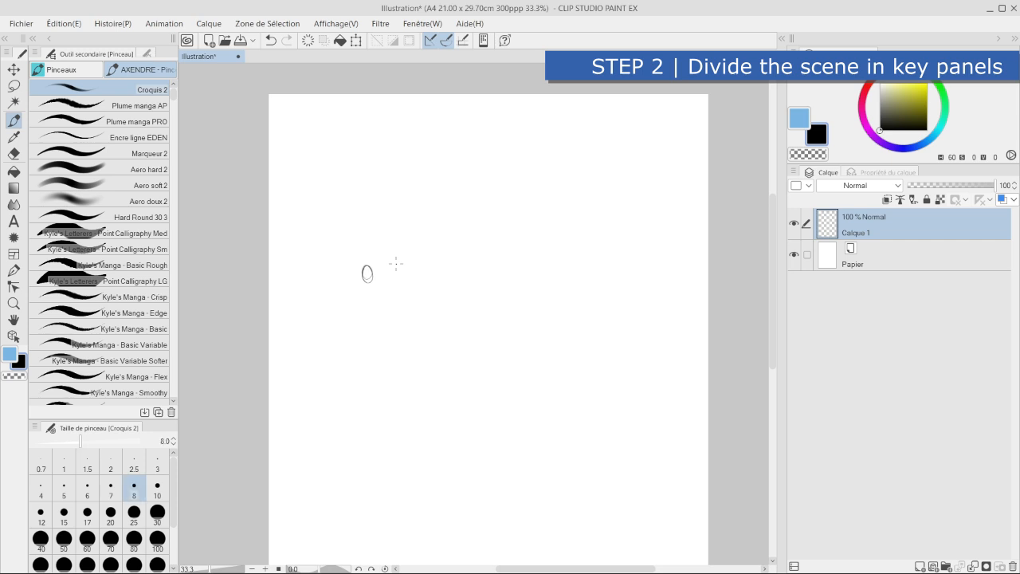
{"action": "left_click_drag", "start_coordinate": [358, 304], "coordinate": [358, 346]}
{"action": "mouse_move", "coordinate": [376, 285]}
{"action": "left_mouse_down"}
{"action": "mouse_move", "coordinate": [384, 343]}
{"action": "mouse_move", "coordinate": [368, 330]}
{"action": "mouse_move", "coordinate": [382, 361]}
{"action": "left_mouse_up"}
{"action": "mouse_move", "coordinate": [356, 304]}
{"action": "left_mouse_down"}
{"action": "mouse_move", "coordinate": [373, 378]}
{"action": "mouse_move", "coordinate": [355, 290]}
{"action": "mouse_move", "coordinate": [360, 327]}
{"action": "left_mouse_up"}
{"action": "left_click_drag", "start_coordinate": [381, 287], "coordinate": [410, 324]}
- Sketch the tall cathedral outline rising behind the caped figure, including its central tower lines
{"action": "mouse_move", "coordinate": [291, 372]}
{"action": "left_mouse_down"}
{"action": "mouse_move", "coordinate": [301, 176]}
{"action": "mouse_move", "coordinate": [324, 166]}
{"action": "mouse_move", "coordinate": [330, 225]}
{"action": "left_mouse_up"}
{"action": "left_click_drag", "start_coordinate": [329, 204], "coordinate": [372, 189]}
{"action": "left_click_drag", "start_coordinate": [367, 148], "coordinate": [370, 194]}
{"action": "left_click_drag", "start_coordinate": [389, 148], "coordinate": [446, 381]}
- Draw flames along both sides of the cathedral and a sloping ground line beneath the figure
{"action": "mouse_move", "coordinate": [289, 240]}
{"action": "left_mouse_down"}
{"action": "mouse_move", "coordinate": [294, 297]}
{"action": "mouse_move", "coordinate": [285, 243]}
{"action": "left_mouse_up"}
{"action": "mouse_move", "coordinate": [294, 246]}
{"action": "left_mouse_down"}
{"action": "mouse_move", "coordinate": [282, 164]}
{"action": "mouse_move", "coordinate": [291, 134]}
{"action": "left_mouse_up"}
{"action": "mouse_move", "coordinate": [297, 141]}
{"action": "left_mouse_down"}
{"action": "mouse_move", "coordinate": [313, 173]}
{"action": "mouse_move", "coordinate": [341, 178]}
{"action": "left_mouse_up"}
{"action": "mouse_move", "coordinate": [283, 396]}
{"action": "left_mouse_down"}
{"action": "mouse_move", "coordinate": [337, 395]}
{"action": "mouse_move", "coordinate": [291, 390]}
{"action": "mouse_move", "coordinate": [485, 349]}
{"action": "left_mouse_up"}
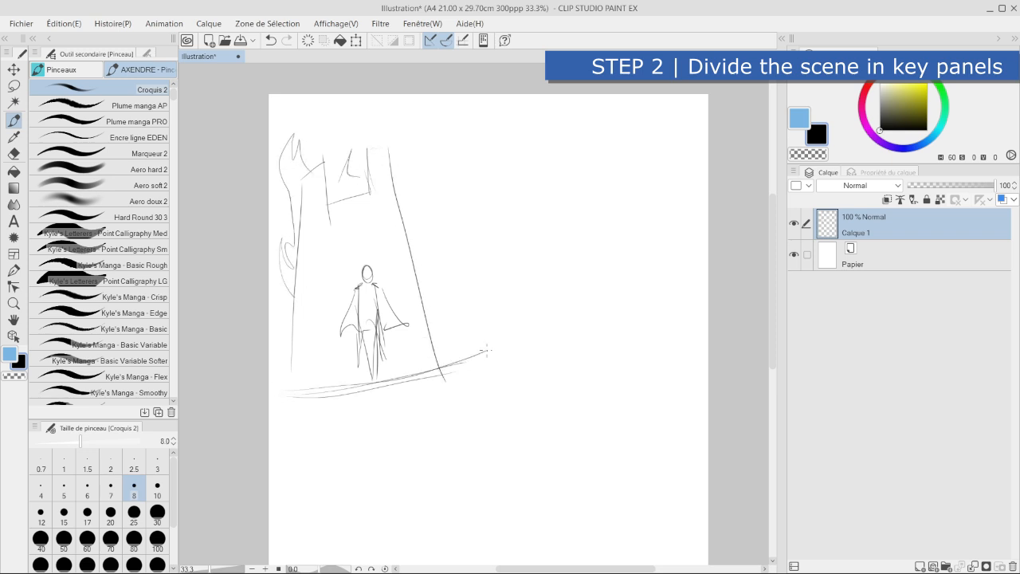
{"action": "mouse_move", "coordinate": [413, 164]}
{"action": "left_mouse_down"}
{"action": "mouse_move", "coordinate": [423, 239]}
{"action": "mouse_move", "coordinate": [453, 307]}
{"action": "left_mouse_up"}
{"action": "left_click_drag", "start_coordinate": [446, 271], "coordinate": [456, 307]}
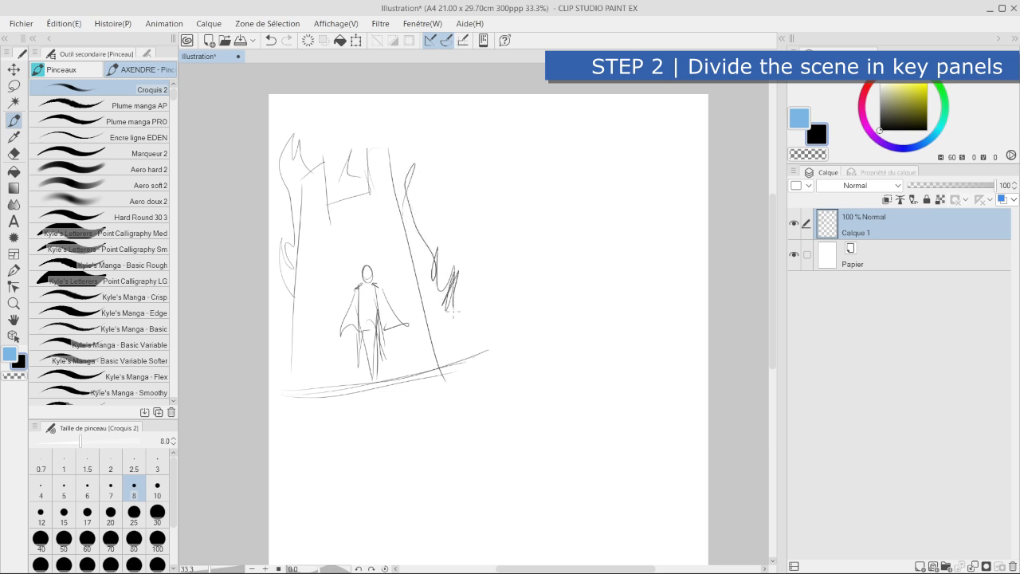
- Set the brush size to 12 and label the cathedral sketch with a circled 1
{"action": "key", "text": "bracketright"}
{"action": "key", "text": "bracketright"}
{"action": "mouse_move", "coordinate": [341, 422]}
{"action": "left_mouse_down"}
{"action": "mouse_move", "coordinate": [345, 435]}
{"action": "mouse_move", "coordinate": [367, 427]}
{"action": "left_mouse_up"}
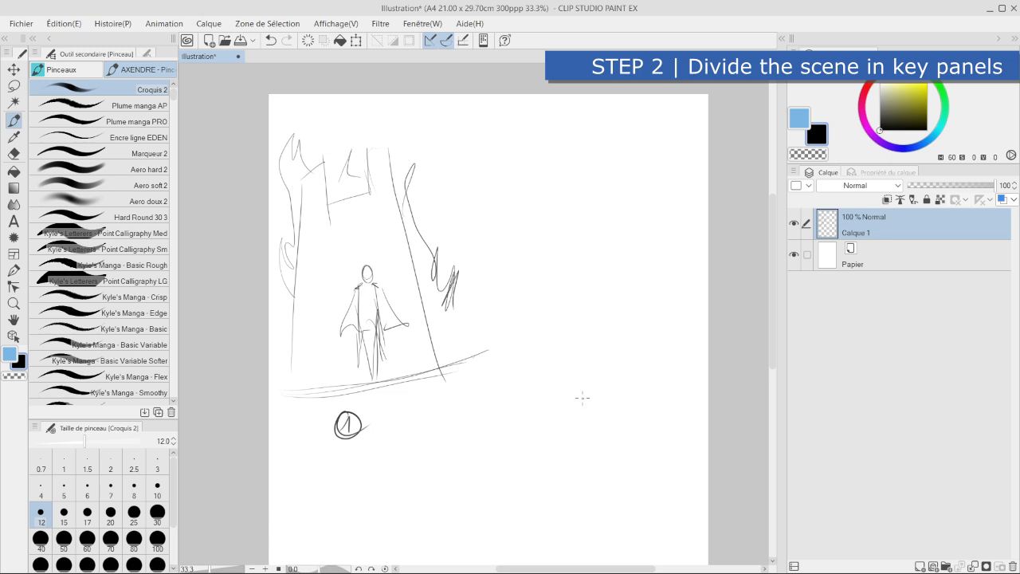
- Write a circled 2 beside the first panel's label and sketch a large foreground figure above it
{"action": "left_click_drag", "start_coordinate": [577, 406], "coordinate": [591, 424]}
{"action": "mouse_move", "coordinate": [583, 397]}
{"action": "left_mouse_down"}
{"action": "mouse_move", "coordinate": [566, 422]}
{"action": "mouse_move", "coordinate": [570, 394]}
{"action": "left_mouse_up"}
{"action": "mouse_move", "coordinate": [550, 276]}
{"action": "left_mouse_down"}
{"action": "mouse_move", "coordinate": [532, 294]}
{"action": "mouse_move", "coordinate": [562, 311]}
{"action": "mouse_move", "coordinate": [565, 367]}
{"action": "left_mouse_up"}
{"action": "mouse_move", "coordinate": [531, 293]}
{"action": "left_mouse_down"}
{"action": "mouse_move", "coordinate": [509, 321]}
{"action": "mouse_move", "coordinate": [521, 326]}
{"action": "mouse_move", "coordinate": [525, 365]}
{"action": "left_mouse_up"}
{"action": "left_click_drag", "start_coordinate": [557, 321], "coordinate": [576, 387]}
- Sketch a crowd of hunched, horned monsters facing the foreground figure in panel 2
{"action": "mouse_move", "coordinate": [607, 318]}
{"action": "left_mouse_down"}
{"action": "mouse_move", "coordinate": [584, 338]}
{"action": "mouse_move", "coordinate": [631, 335]}
{"action": "mouse_move", "coordinate": [593, 351]}
{"action": "mouse_move", "coordinate": [623, 338]}
{"action": "mouse_move", "coordinate": [631, 349]}
{"action": "left_mouse_up"}
{"action": "mouse_move", "coordinate": [606, 318]}
{"action": "left_mouse_down"}
{"action": "mouse_move", "coordinate": [603, 291]}
{"action": "mouse_move", "coordinate": [636, 289]}
{"action": "mouse_move", "coordinate": [617, 306]}
{"action": "mouse_move", "coordinate": [647, 285]}
{"action": "mouse_move", "coordinate": [666, 315]}
{"action": "mouse_move", "coordinate": [638, 348]}
{"action": "left_mouse_up"}
{"action": "mouse_move", "coordinate": [652, 309]}
{"action": "left_mouse_down"}
{"action": "mouse_move", "coordinate": [664, 329]}
{"action": "mouse_move", "coordinate": [678, 300]}
{"action": "mouse_move", "coordinate": [689, 335]}
{"action": "left_mouse_up"}
{"action": "left_click_drag", "start_coordinate": [674, 317], "coordinate": [659, 339]}
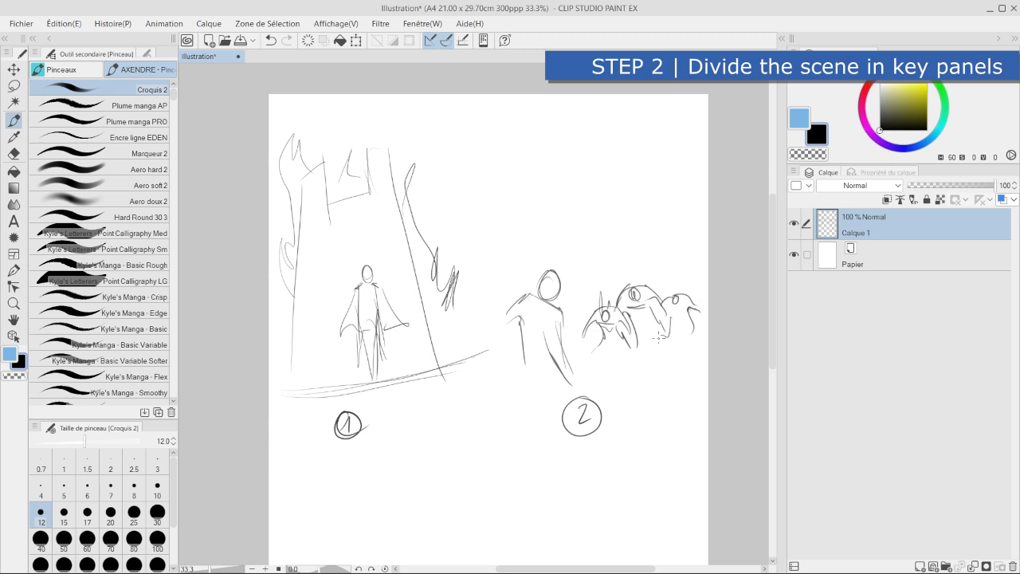
{"action": "left_click_drag", "start_coordinate": [664, 279], "coordinate": [676, 273]}
- Below panel 1, write a circled 3 and sketch a figure leaning over a large open book
{"action": "scroll", "coordinate": [557, 409], "scroll_direction": "down", "scroll_amount": 3}
{"action": "left_click_drag", "start_coordinate": [574, 407], "coordinate": [574, 339]}
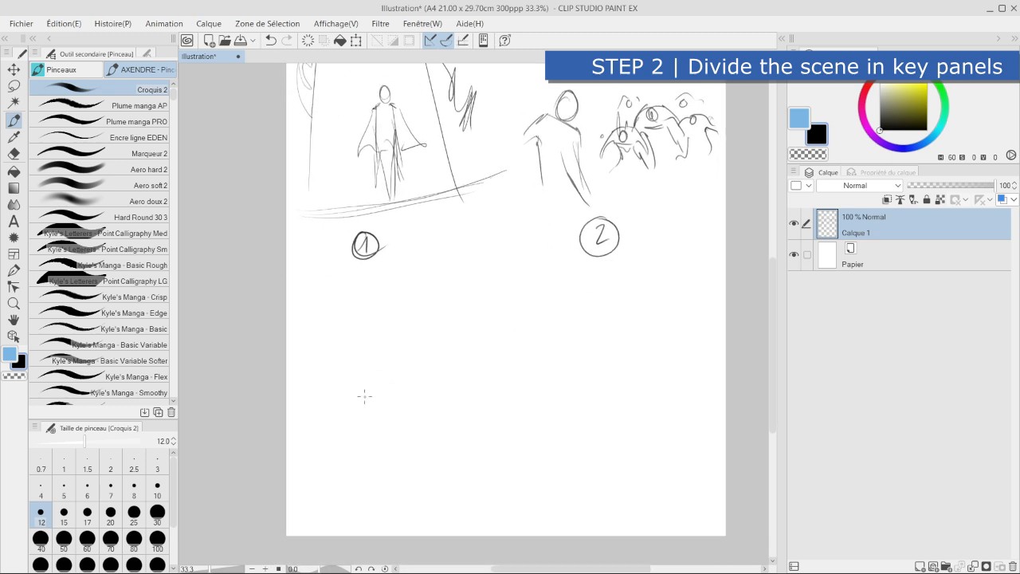
{"action": "left_click_drag", "start_coordinate": [354, 450], "coordinate": [355, 468]}
{"action": "left_click_drag", "start_coordinate": [363, 443], "coordinate": [348, 441]}
{"action": "mouse_move", "coordinate": [383, 348]}
{"action": "left_mouse_down"}
{"action": "mouse_move", "coordinate": [379, 376]}
{"action": "mouse_move", "coordinate": [375, 348]}
{"action": "mouse_move", "coordinate": [392, 384]}
{"action": "mouse_move", "coordinate": [370, 355]}
{"action": "mouse_move", "coordinate": [377, 368]}
{"action": "mouse_move", "coordinate": [379, 359]}
{"action": "mouse_move", "coordinate": [333, 397]}
{"action": "mouse_move", "coordinate": [389, 387]}
{"action": "mouse_move", "coordinate": [401, 351]}
{"action": "mouse_move", "coordinate": [371, 410]}
{"action": "mouse_move", "coordinate": [348, 412]}
{"action": "mouse_move", "coordinate": [360, 422]}
{"action": "mouse_move", "coordinate": [353, 410]}
{"action": "mouse_move", "coordinate": [397, 414]}
{"action": "mouse_move", "coordinate": [443, 382]}
{"action": "mouse_move", "coordinate": [438, 398]}
{"action": "mouse_move", "coordinate": [410, 366]}
{"action": "mouse_move", "coordinate": [427, 372]}
{"action": "mouse_move", "coordinate": [443, 358]}
{"action": "mouse_move", "coordinate": [360, 428]}
{"action": "mouse_move", "coordinate": [347, 412]}
{"action": "mouse_move", "coordinate": [378, 442]}
{"action": "mouse_move", "coordinate": [427, 430]}
{"action": "left_mouse_up"}
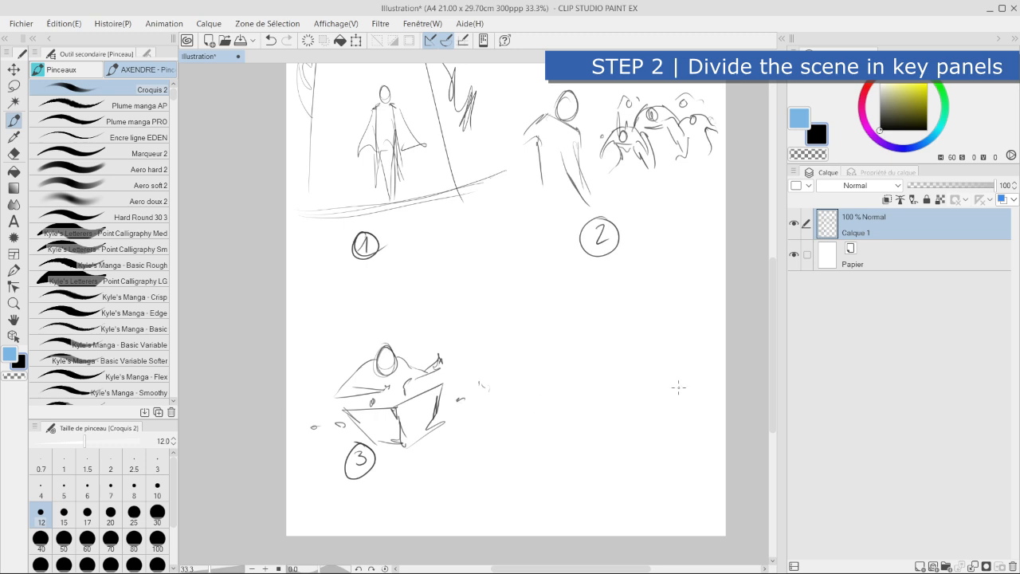
- Beside panel 3, write a circled 4 and sketch a standing figure with a raised arm above an open book
{"action": "mouse_move", "coordinate": [514, 435]}
{"action": "left_mouse_down"}
{"action": "mouse_move", "coordinate": [518, 452]}
{"action": "mouse_move", "coordinate": [535, 458]}
{"action": "mouse_move", "coordinate": [517, 428]}
{"action": "left_mouse_up"}
{"action": "mouse_move", "coordinate": [514, 322]}
{"action": "left_mouse_down"}
{"action": "mouse_move", "coordinate": [524, 339]}
{"action": "mouse_move", "coordinate": [512, 377]}
{"action": "left_mouse_up"}
{"action": "mouse_move", "coordinate": [525, 339]}
{"action": "left_mouse_down"}
{"action": "mouse_move", "coordinate": [533, 369]}
{"action": "mouse_move", "coordinate": [514, 383]}
{"action": "mouse_move", "coordinate": [546, 371]}
{"action": "left_mouse_up"}
{"action": "mouse_move", "coordinate": [516, 376]}
{"action": "left_mouse_down"}
{"action": "mouse_move", "coordinate": [511, 396]}
{"action": "mouse_move", "coordinate": [553, 396]}
{"action": "left_mouse_up"}
{"action": "left_click_drag", "start_coordinate": [530, 345], "coordinate": [518, 293]}
{"action": "left_click_drag", "start_coordinate": [509, 346], "coordinate": [499, 371]}
{"action": "mouse_move", "coordinate": [480, 406]}
{"action": "left_mouse_down"}
{"action": "mouse_move", "coordinate": [537, 411]}
{"action": "mouse_move", "coordinate": [581, 375]}
{"action": "mouse_move", "coordinate": [591, 390]}
{"action": "left_mouse_up"}
- Draw an energy sphere with swirling rings above the raised arm in panel 4 and add wisps around the figure
{"action": "mouse_move", "coordinate": [490, 254]}
{"action": "left_mouse_down"}
{"action": "mouse_move", "coordinate": [482, 280]}
{"action": "mouse_move", "coordinate": [529, 256]}
{"action": "mouse_move", "coordinate": [544, 262]}
{"action": "mouse_move", "coordinate": [477, 311]}
{"action": "mouse_move", "coordinate": [515, 265]}
{"action": "mouse_move", "coordinate": [569, 281]}
{"action": "mouse_move", "coordinate": [551, 297]}
{"action": "left_mouse_up"}
{"action": "left_click_drag", "start_coordinate": [531, 266], "coordinate": [575, 285]}
{"action": "left_click_drag", "start_coordinate": [453, 261], "coordinate": [513, 264]}
{"action": "left_click_drag", "start_coordinate": [581, 353], "coordinate": [563, 327]}
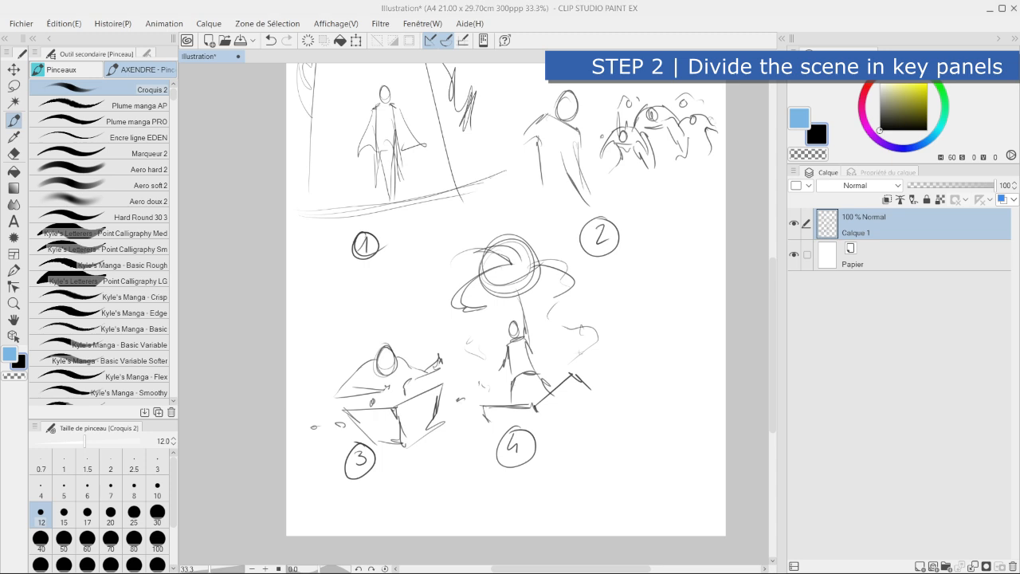
- Scale down the whole sketch layer proportionally to free space on the page for another panel
{"action": "left_click", "coordinate": [13, 69]}
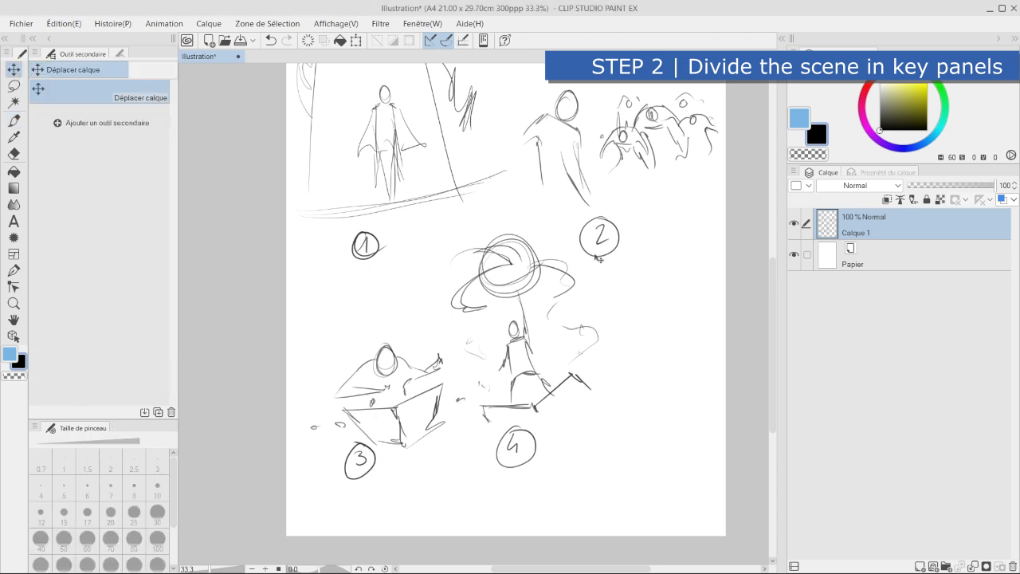
{"action": "left_click", "coordinate": [357, 40]}
{"action": "left_click_drag", "start_coordinate": [718, 480], "coordinate": [630, 410]}
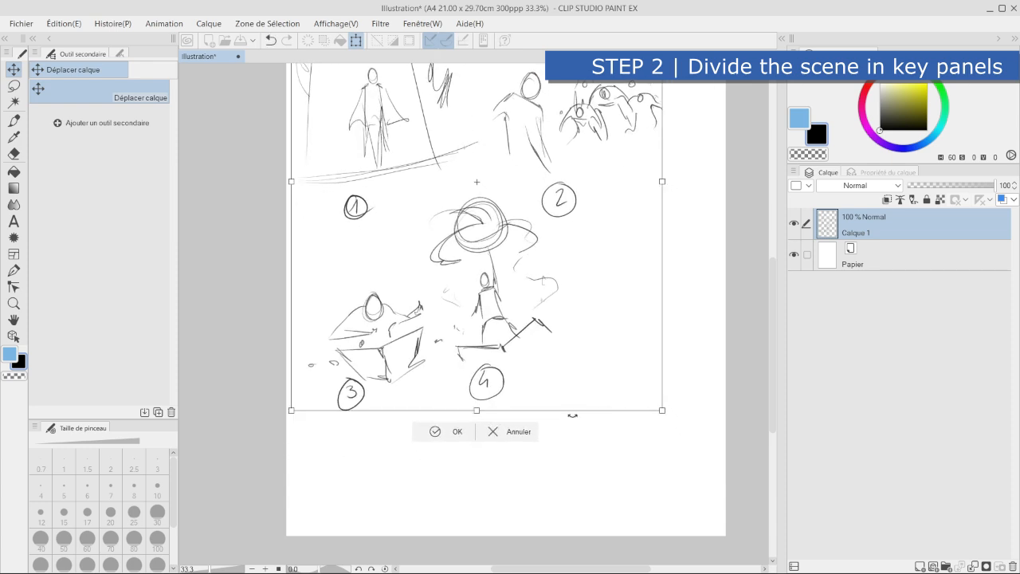
{"action": "left_click", "coordinate": [455, 432]}
- Sketch a figure with a raised arm in the free space beside panel 4 using the Croquis 2 brush
{"action": "left_click", "coordinate": [14, 120]}
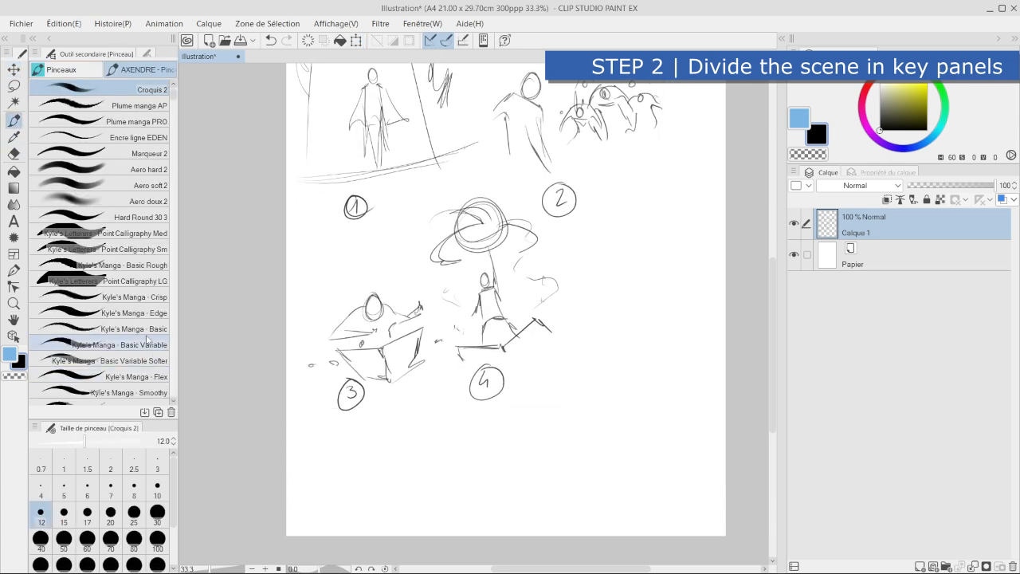
{"action": "left_click_drag", "start_coordinate": [628, 296], "coordinate": [561, 357]}
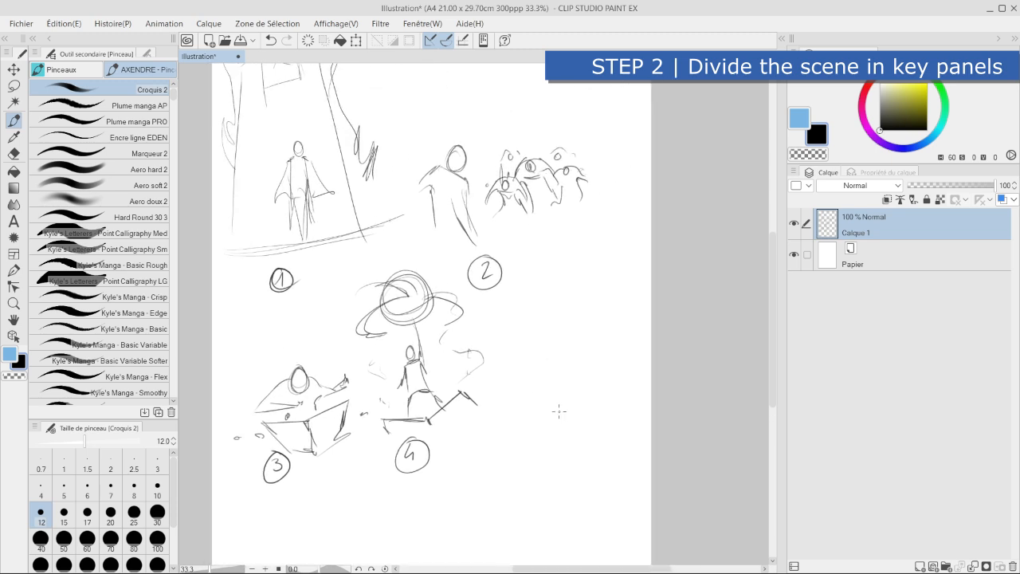
{"action": "left_click_drag", "start_coordinate": [554, 433], "coordinate": [569, 404]}
{"action": "mouse_move", "coordinate": [551, 437]}
{"action": "left_mouse_down"}
{"action": "mouse_move", "coordinate": [577, 428]}
{"action": "mouse_move", "coordinate": [559, 409]}
{"action": "mouse_move", "coordinate": [586, 415]}
{"action": "mouse_move", "coordinate": [575, 436]}
{"action": "left_mouse_up"}
{"action": "mouse_move", "coordinate": [582, 395]}
{"action": "left_mouse_down"}
{"action": "mouse_move", "coordinate": [614, 458]}
{"action": "mouse_move", "coordinate": [572, 373]}
{"action": "mouse_move", "coordinate": [580, 378]}
{"action": "left_mouse_up"}
{"action": "left_click_drag", "start_coordinate": [588, 422], "coordinate": [536, 483]}
{"action": "mouse_move", "coordinate": [573, 449]}
{"action": "left_mouse_down"}
{"action": "mouse_move", "coordinate": [539, 467]}
{"action": "mouse_move", "coordinate": [543, 494]}
{"action": "mouse_move", "coordinate": [550, 490]}
{"action": "left_mouse_up"}
- Surround the raised-arm figure with large swirling flames and label the sketch with a circled 5
{"action": "mouse_move", "coordinate": [529, 438]}
{"action": "left_mouse_down"}
{"action": "mouse_move", "coordinate": [501, 392]}
{"action": "mouse_move", "coordinate": [519, 348]}
{"action": "left_mouse_up"}
{"action": "mouse_move", "coordinate": [531, 411]}
{"action": "left_mouse_down"}
{"action": "mouse_move", "coordinate": [553, 322]}
{"action": "mouse_move", "coordinate": [576, 335]}
{"action": "left_mouse_up"}
{"action": "mouse_move", "coordinate": [577, 237]}
{"action": "left_mouse_down"}
{"action": "mouse_move", "coordinate": [594, 306]}
{"action": "mouse_move", "coordinate": [630, 368]}
{"action": "mouse_move", "coordinate": [621, 404]}
{"action": "left_mouse_up"}
{"action": "mouse_move", "coordinate": [476, 408]}
{"action": "left_mouse_down"}
{"action": "mouse_move", "coordinate": [531, 440]}
{"action": "mouse_move", "coordinate": [520, 481]}
{"action": "left_mouse_up"}
{"action": "mouse_move", "coordinate": [557, 362]}
{"action": "left_mouse_down"}
{"action": "mouse_move", "coordinate": [536, 404]}
{"action": "mouse_move", "coordinate": [528, 392]}
{"action": "left_mouse_up"}
{"action": "left_click_drag", "start_coordinate": [523, 367], "coordinate": [535, 356]}
{"action": "left_click_drag", "start_coordinate": [593, 373], "coordinate": [639, 417]}
{"action": "left_click_drag", "start_coordinate": [507, 476], "coordinate": [467, 480]}
{"action": "mouse_move", "coordinate": [590, 490]}
{"action": "left_mouse_down"}
{"action": "mouse_move", "coordinate": [579, 504]}
{"action": "mouse_move", "coordinate": [575, 481]}
{"action": "left_mouse_up"}
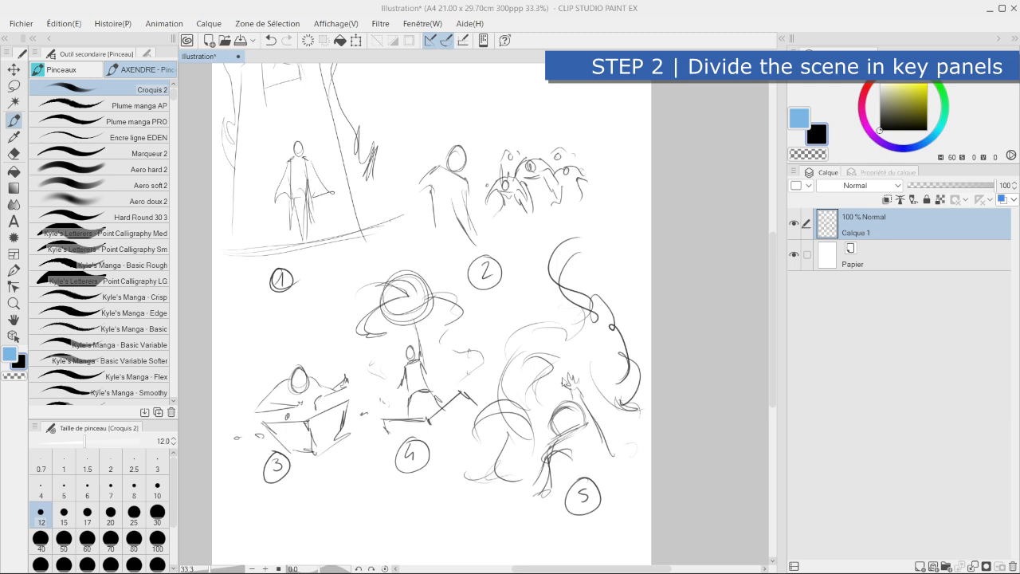
- Select the panel 1 cathedral sketch with a rectangular selection and copy it
{"action": "left_click_drag", "start_coordinate": [418, 120], "coordinate": [476, 199]}
{"action": "left_click", "coordinate": [13, 85]}
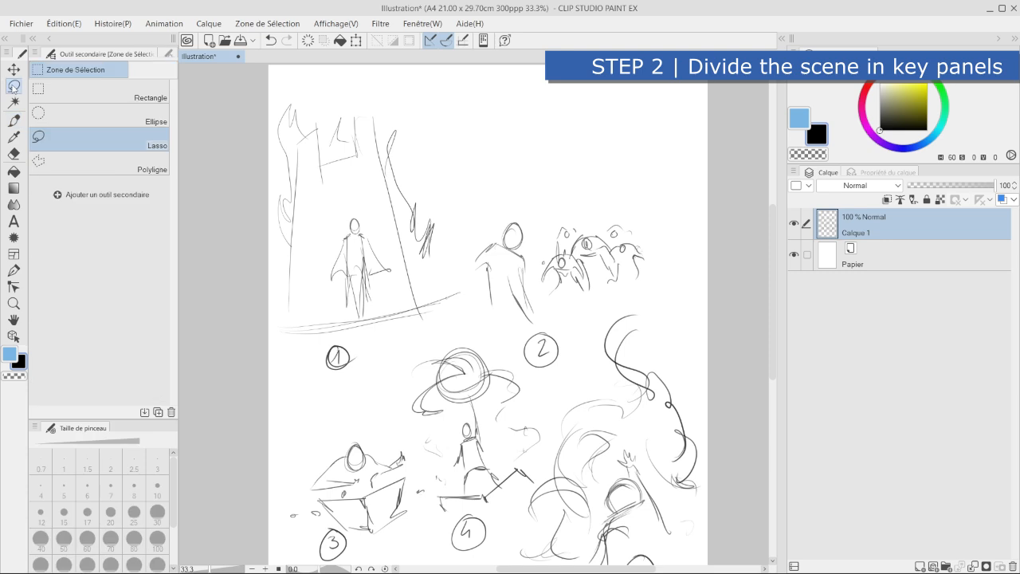
{"action": "left_click", "coordinate": [40, 92]}
{"action": "left_click_drag", "start_coordinate": [255, 90], "coordinate": [461, 330]}
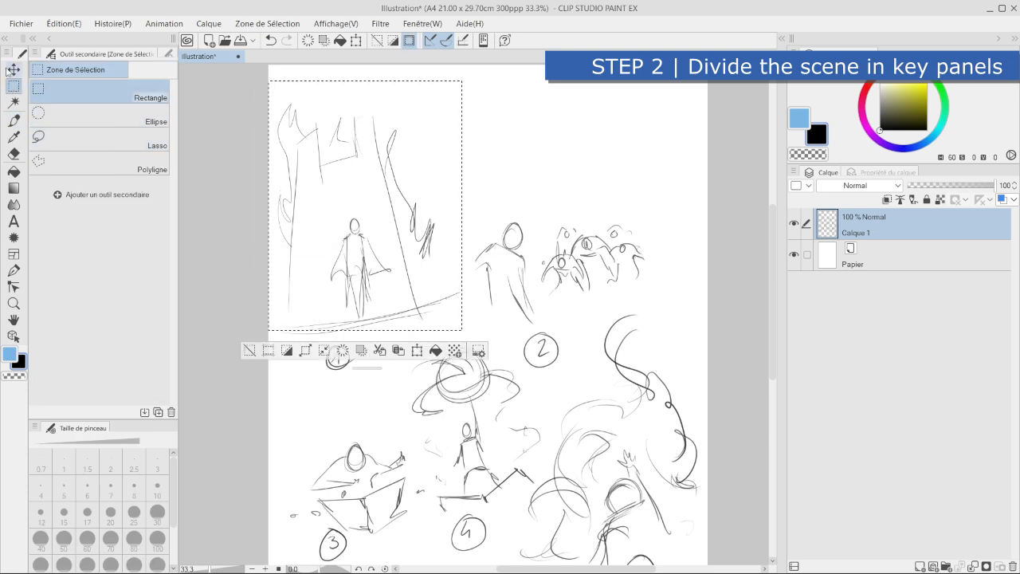
{"action": "left_click", "coordinate": [14, 69]}
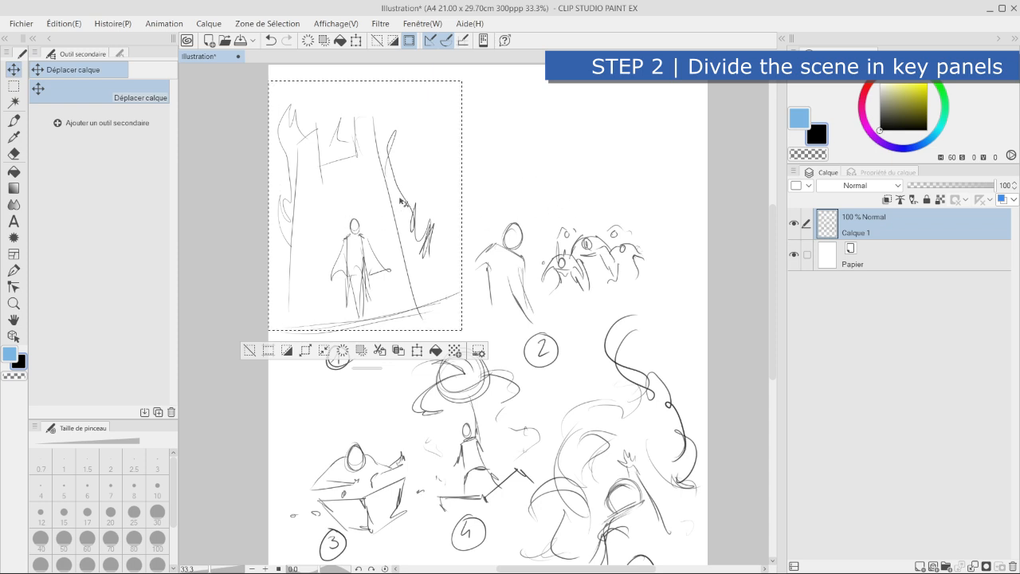
- Switch to Figma, paste the panel 1 sketch and place it beside the empty Webtoon frame
{"action": "left_click_drag", "start_coordinate": [0, 447], "coordinate": [323, 109]}
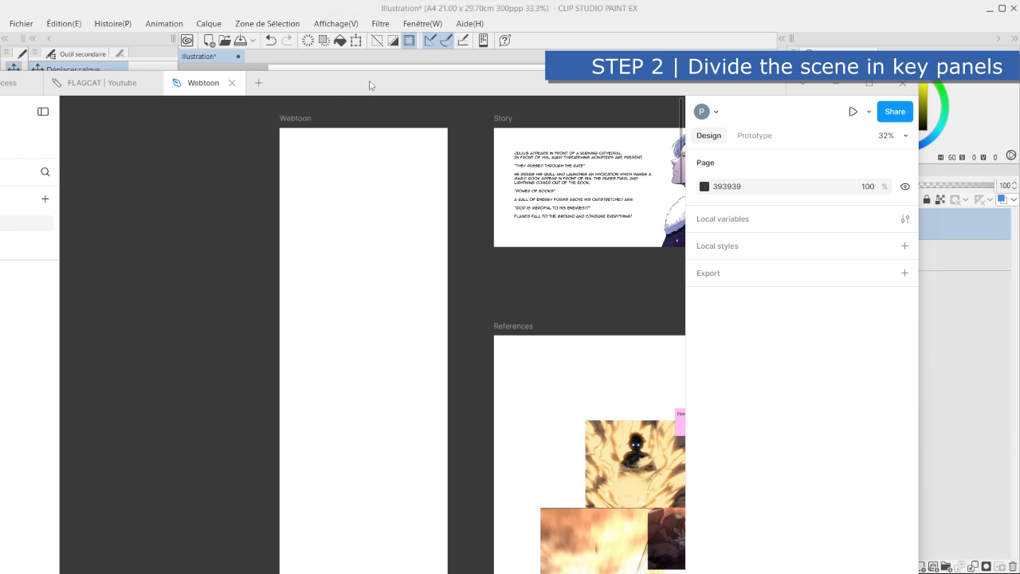
{"action": "double_click", "coordinate": [371, 84]}
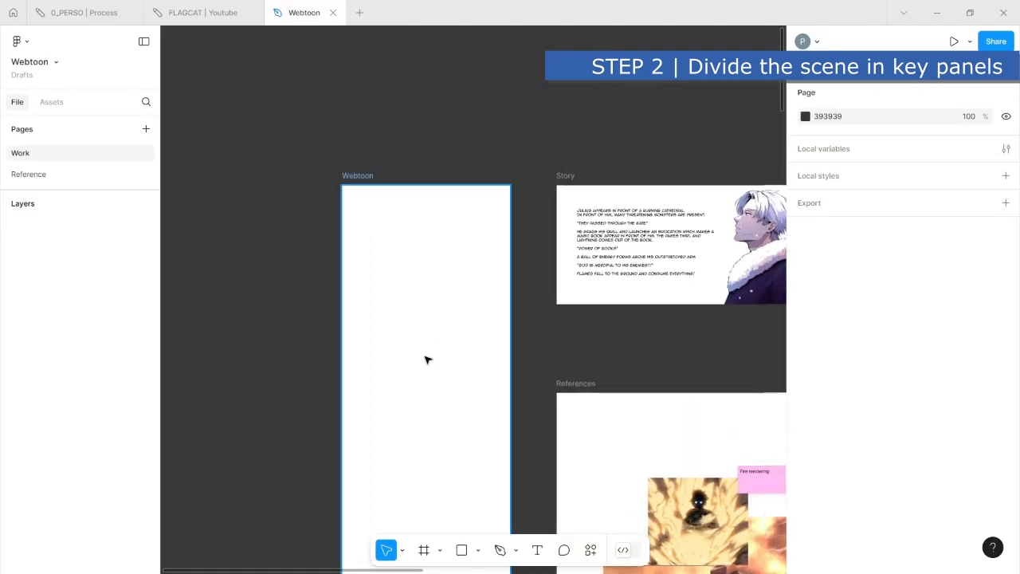
{"action": "key", "text": "ctrl+v"}
{"action": "mouse_move", "coordinate": [414, 337]}
{"action": "left_mouse_down"}
{"action": "mouse_move", "coordinate": [299, 346]}
{"action": "mouse_move", "coordinate": [172, 334]}
{"action": "left_mouse_up"}
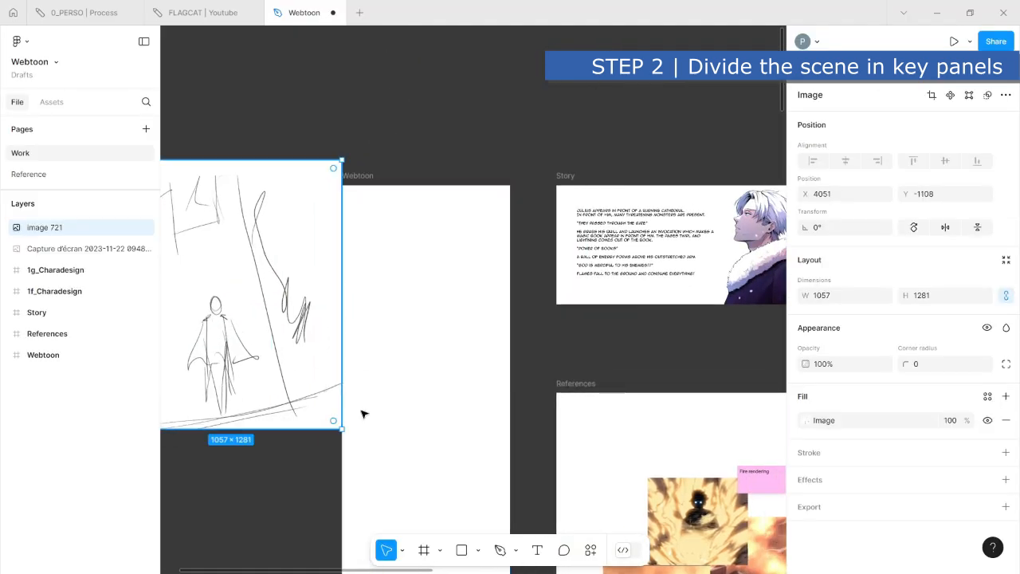
{"action": "left_click_drag", "start_coordinate": [358, 452], "coordinate": [557, 396]}
{"action": "mouse_move", "coordinate": [486, 303]}
{"action": "left_mouse_down"}
{"action": "mouse_move", "coordinate": [455, 330]}
{"action": "mouse_move", "coordinate": [440, 326]}
{"action": "left_mouse_up"}
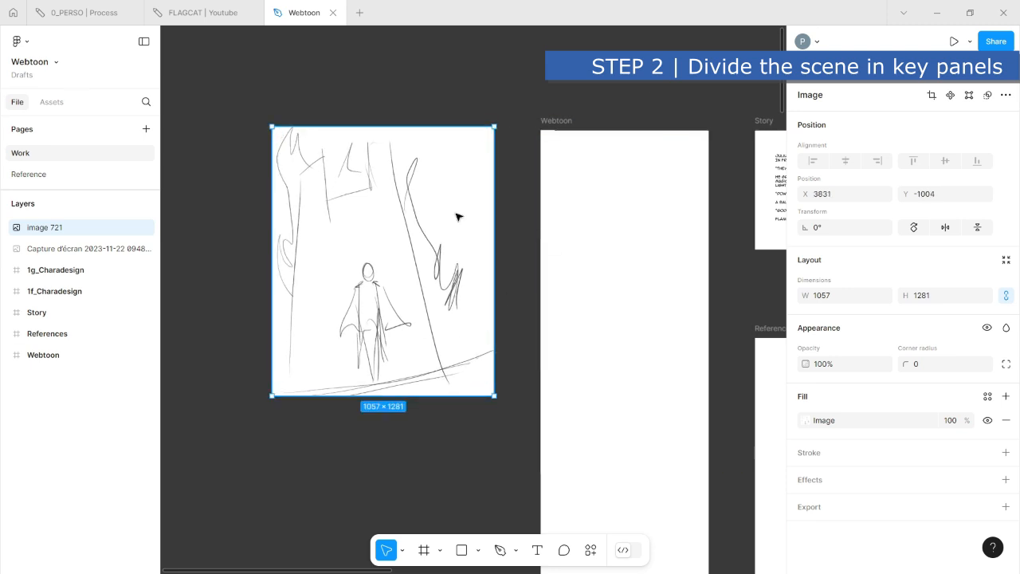
- Return to Clip Studio Paint, select the panel 2 monster sketch with a rectangular selection and copy it
{"action": "left_click", "coordinate": [937, 13]}
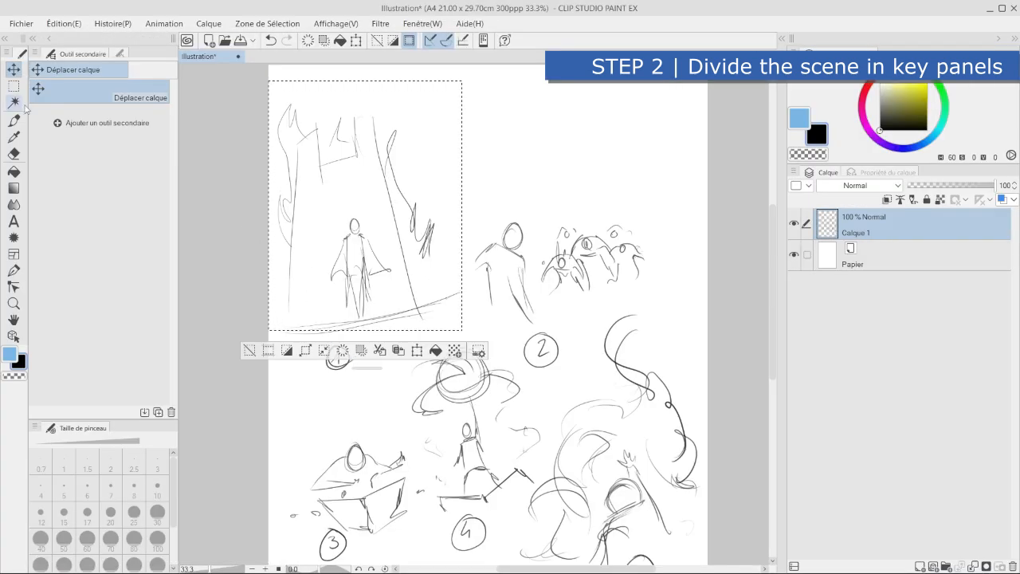
{"action": "left_click", "coordinate": [14, 86]}
{"action": "left_click", "coordinate": [497, 211]}
{"action": "left_click_drag", "start_coordinate": [471, 209], "coordinate": [681, 307]}
{"action": "left_click", "coordinate": [13, 70]}
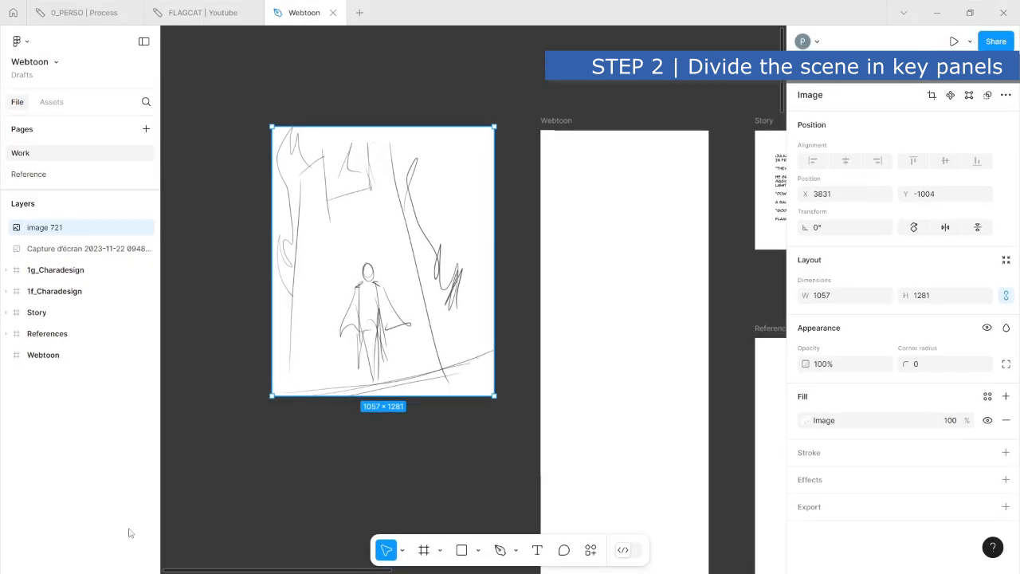
- Switch to Figma, paste the panel 2 sketch and place it directly below the panel 1 image
{"action": "left_click", "coordinate": [390, 482]}
{"action": "scroll", "coordinate": [494, 280], "scroll_direction": "down", "scroll_amount": 5}
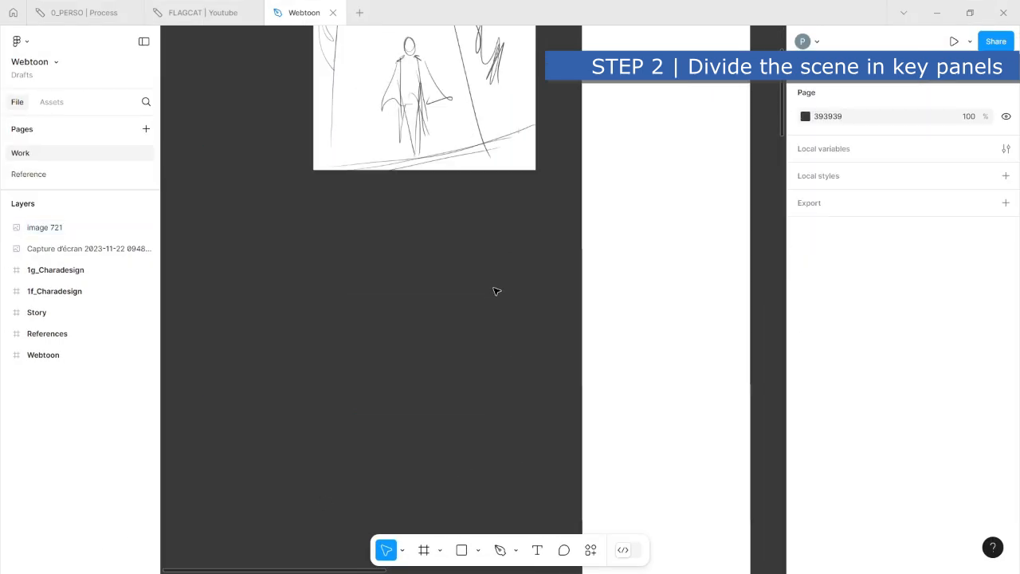
{"action": "key", "text": "ctrl+v"}
{"action": "left_click_drag", "start_coordinate": [494, 291], "coordinate": [447, 238]}
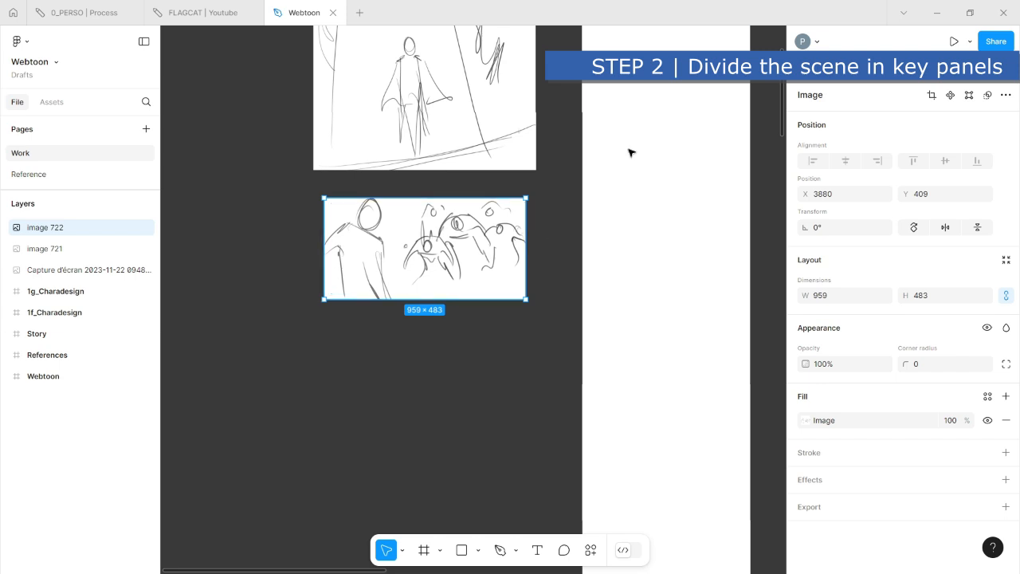
- Return to Clip Studio Paint and make a rectangular selection around the panel 3 book sketch
{"action": "left_click", "coordinate": [937, 12]}
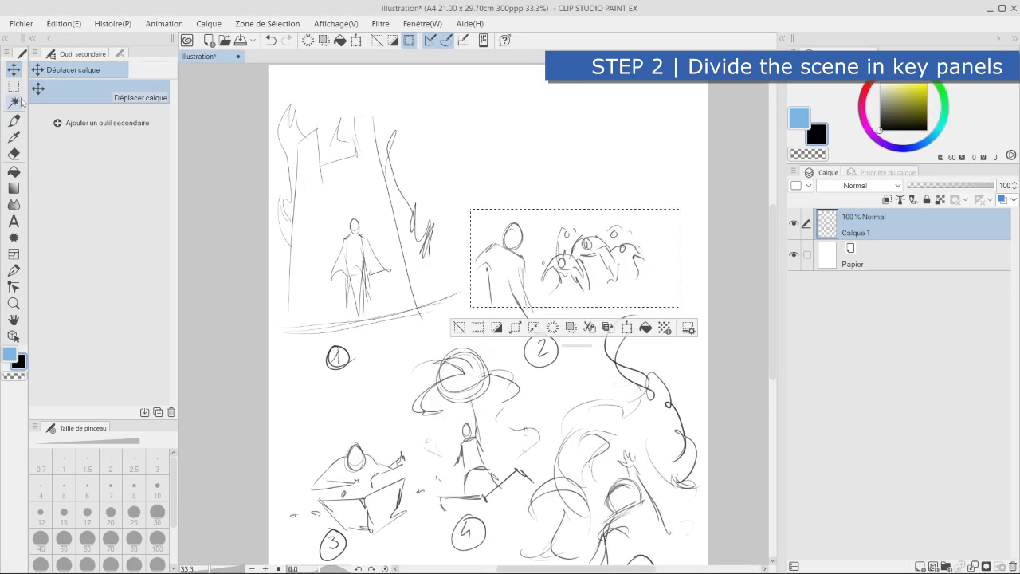
{"action": "left_click", "coordinate": [16, 91]}
{"action": "left_click", "coordinate": [289, 415]}
{"action": "left_click_drag", "start_coordinate": [289, 415], "coordinate": [295, 275]}
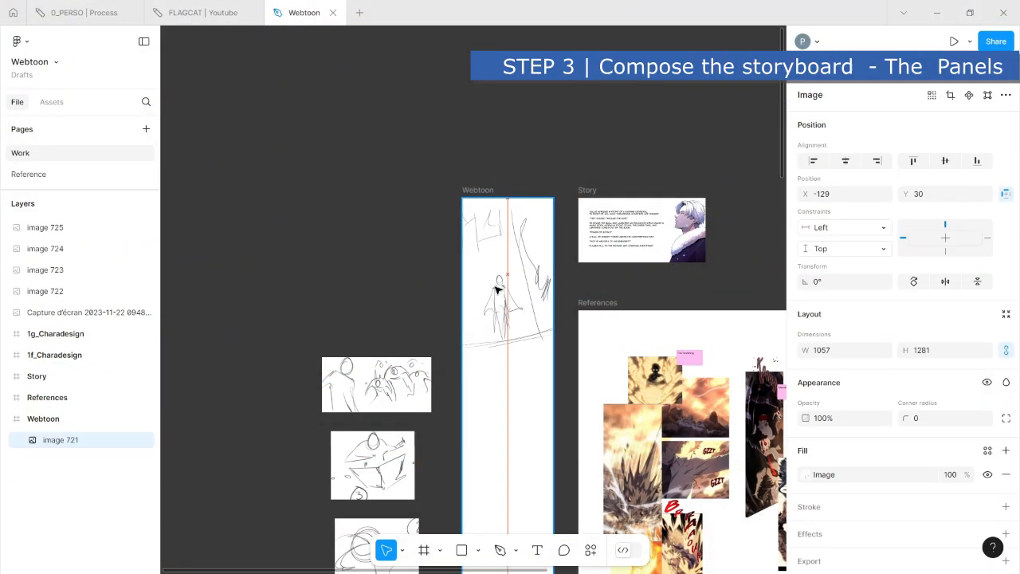
- Place the panel 1 image near the top of the Webtoon frame in Figma, resized to 935 × 1133
{"action": "left_click_drag", "start_coordinate": [496, 287], "coordinate": [500, 288]}
{"action": "left_click_drag", "start_coordinate": [456, 203], "coordinate": [467, 221]}
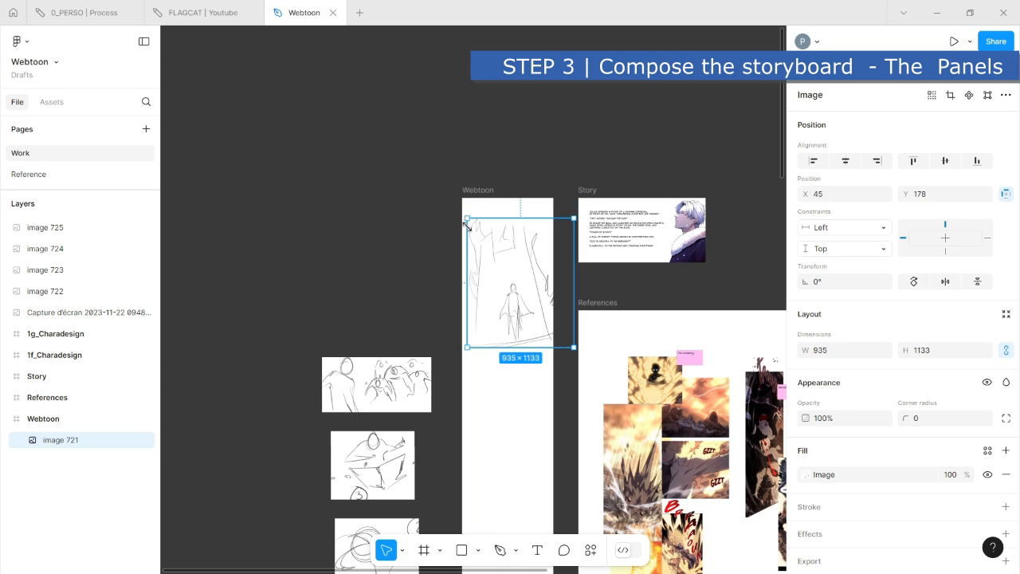
{"action": "left_click_drag", "start_coordinate": [519, 258], "coordinate": [513, 263]}
{"action": "left_click", "coordinate": [272, 280]}
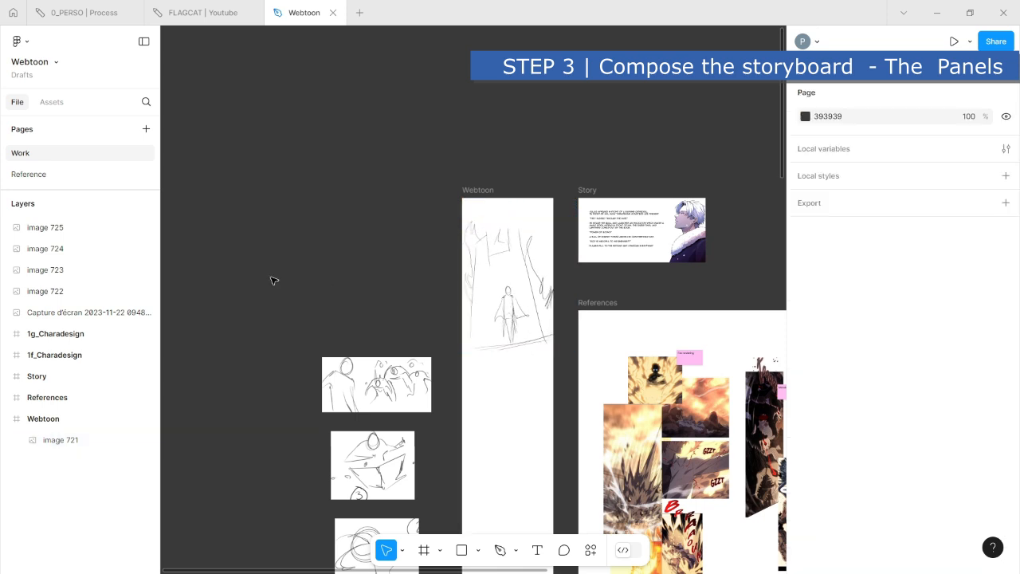
- Move the panel 2 monster image into the Webtoon frame, centred beneath the panel 1 image
{"action": "scroll", "coordinate": [391, 269], "scroll_direction": "down", "scroll_amount": 3}
{"action": "left_click", "coordinate": [339, 281]}
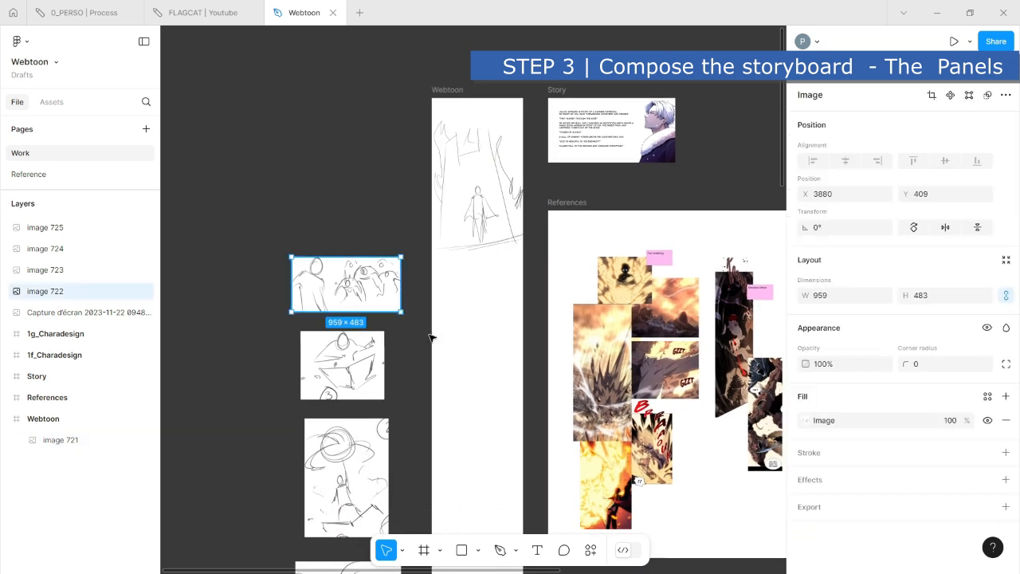
{"action": "left_click_drag", "start_coordinate": [342, 285], "coordinate": [473, 324]}
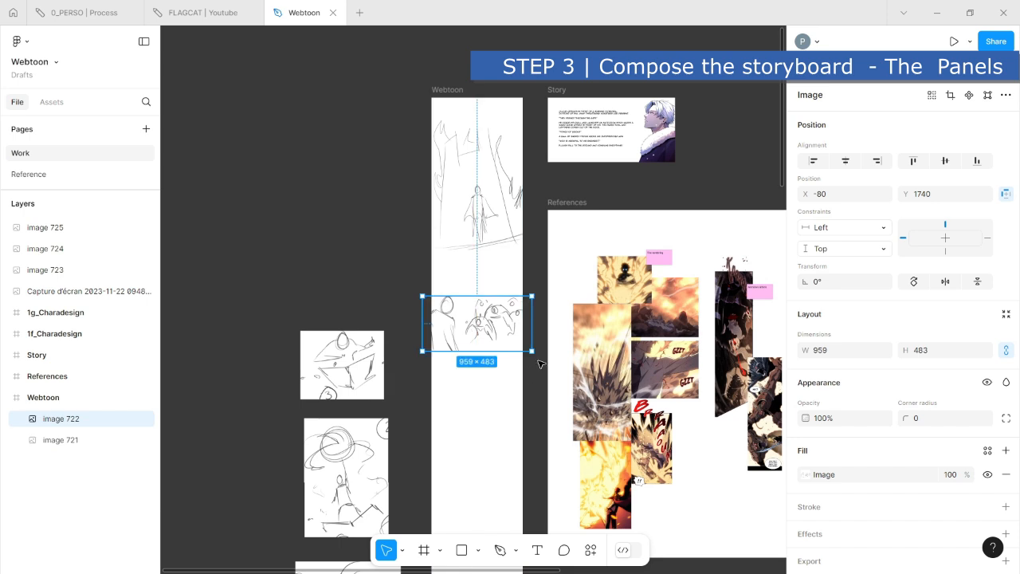
- Rotate the panel 2 image into a vertical orientation and enlarge it to nearly fill the frame's width below panel 1
{"action": "scroll", "coordinate": [539, 364], "scroll_direction": "up", "scroll_amount": 5}
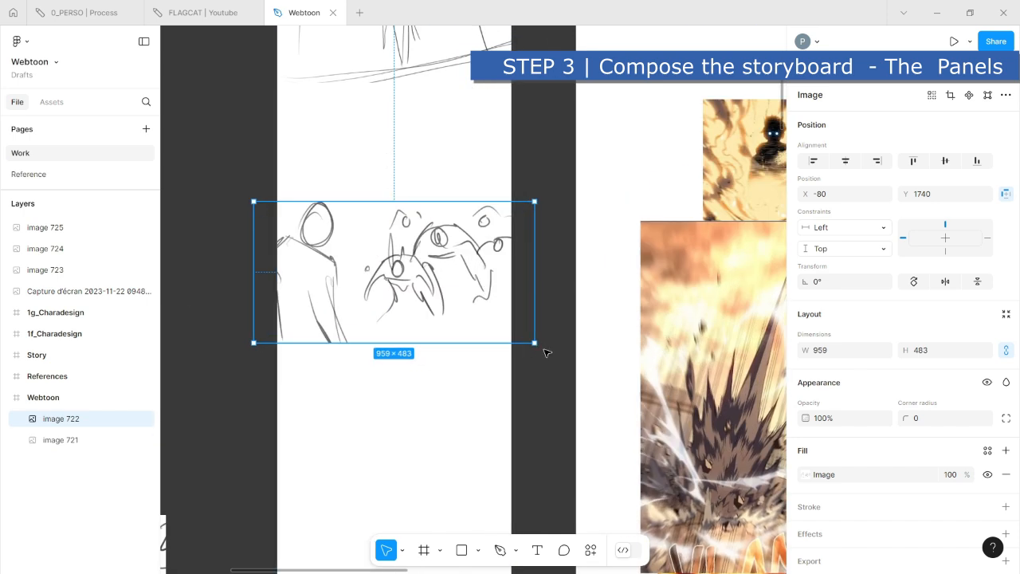
{"action": "left_click_drag", "start_coordinate": [542, 345], "coordinate": [425, 111]}
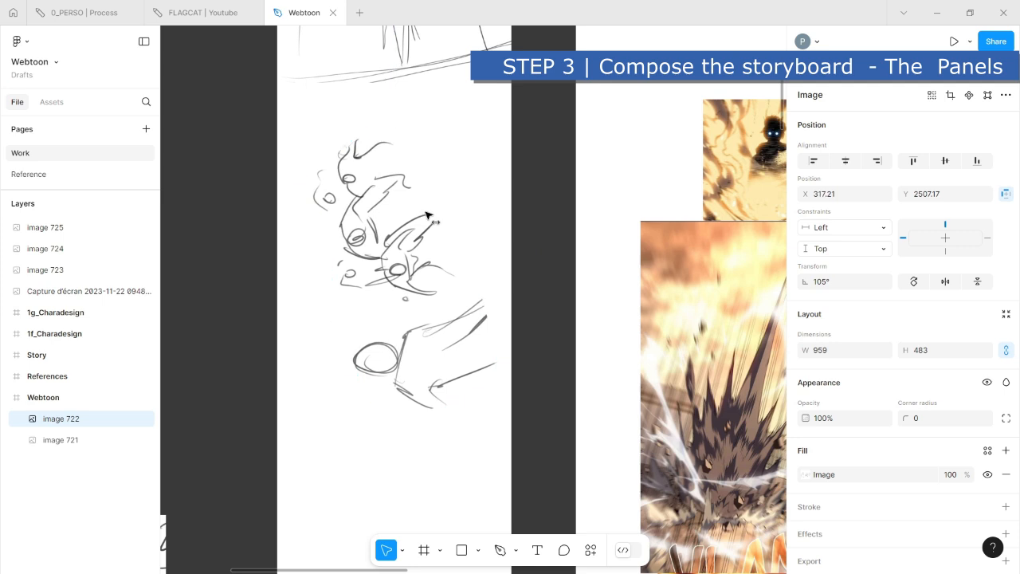
{"action": "left_click_drag", "start_coordinate": [422, 296], "coordinate": [427, 300]}
{"action": "mouse_move", "coordinate": [519, 398]}
{"action": "left_mouse_down"}
{"action": "mouse_move", "coordinate": [489, 427]}
{"action": "mouse_move", "coordinate": [524, 394]}
{"action": "left_mouse_up"}
{"action": "scroll", "coordinate": [510, 371], "scroll_direction": "down", "scroll_amount": 3}
{"action": "left_click_drag", "start_coordinate": [453, 309], "coordinate": [474, 378]}
{"action": "left_click_drag", "start_coordinate": [431, 259], "coordinate": [383, 184]}
{"action": "left_click_drag", "start_coordinate": [433, 214], "coordinate": [429, 248]}
{"action": "left_click", "coordinate": [299, 176]}
- Move the panel 3 book image into the Webtoon frame, enlarge it to 976 × 799 and place it below panel 2
{"action": "scroll", "coordinate": [329, 250], "scroll_direction": "down", "scroll_amount": 3}
{"action": "left_click_drag", "start_coordinate": [339, 285], "coordinate": [399, 348]}
{"action": "left_click_drag", "start_coordinate": [341, 370], "coordinate": [331, 382]}
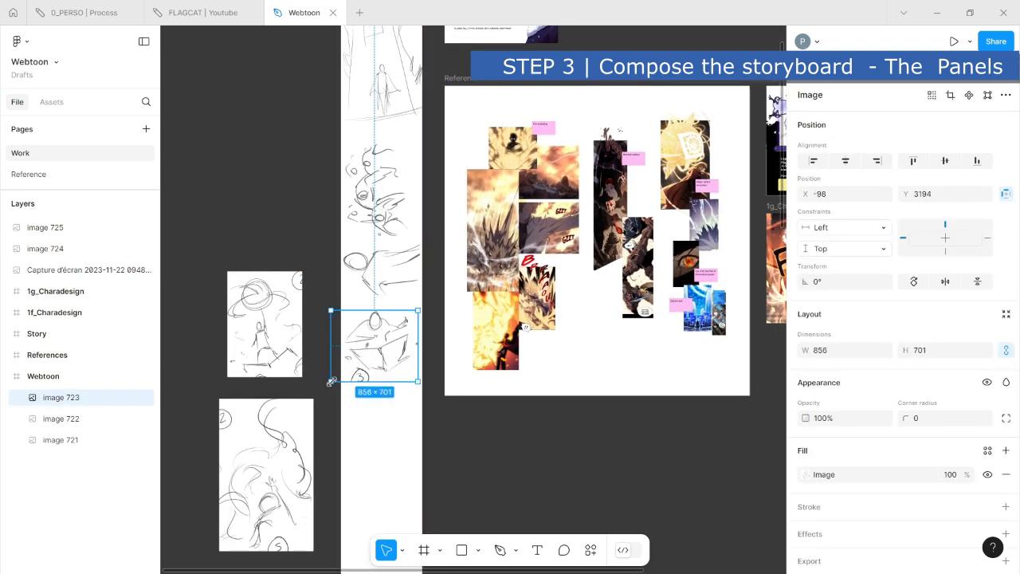
{"action": "left_click_drag", "start_coordinate": [419, 382], "coordinate": [431, 392]}
{"action": "left_click_drag", "start_coordinate": [405, 358], "coordinate": [405, 381]}
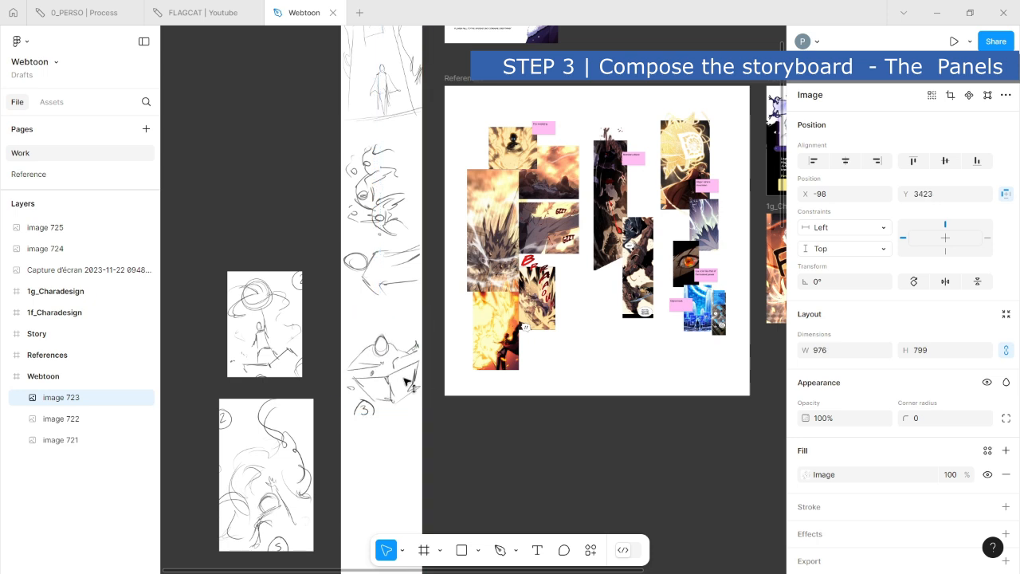
{"action": "left_click", "coordinate": [322, 332]}
- Move the energy-ball sketch into the Webtoon frame below panel 3 and enlarge it to span the frame's width
{"action": "left_click_drag", "start_coordinate": [273, 302], "coordinate": [391, 475]}
{"action": "left_click", "coordinate": [511, 482]}
{"action": "left_click_drag", "start_coordinate": [507, 490], "coordinate": [513, 308]}
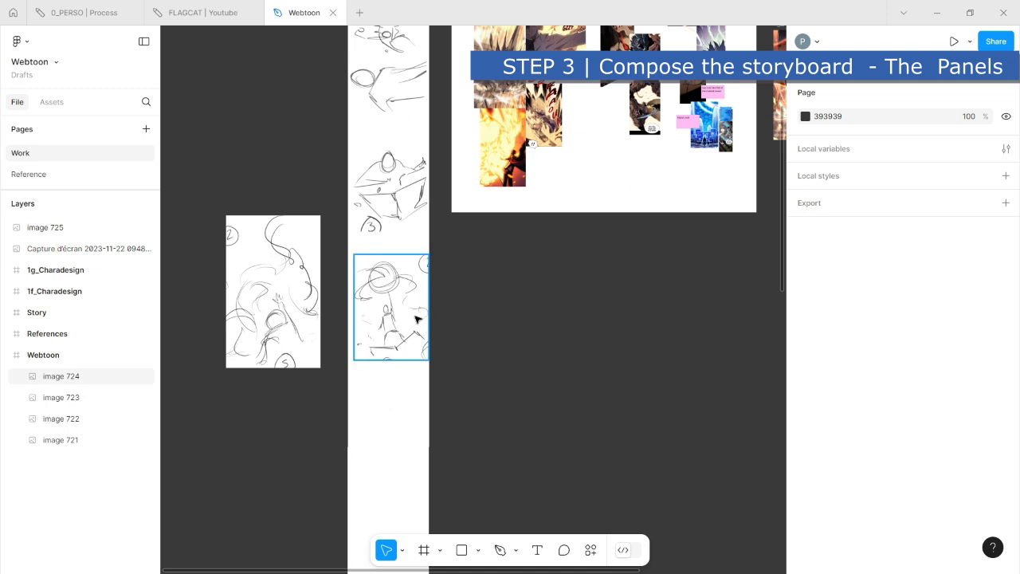
{"action": "left_click", "coordinate": [415, 318]}
{"action": "left_click_drag", "start_coordinate": [353, 356], "coordinate": [346, 369]}
{"action": "left_click", "coordinate": [476, 322]}
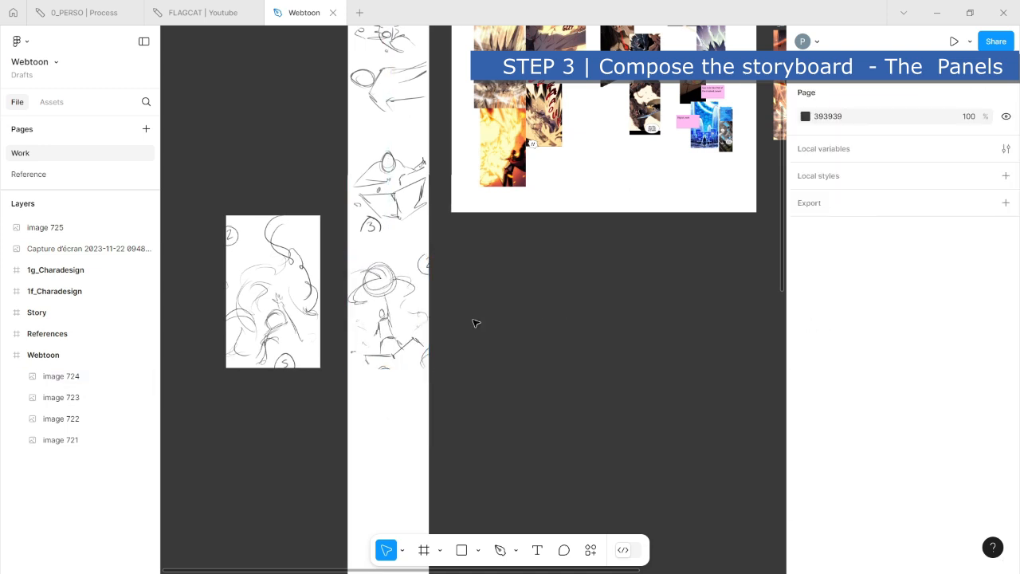
- Move the remaining panel 5 sketch into the Webtoon frame, directly below the energy-ball image
{"action": "left_click", "coordinate": [257, 300]}
{"action": "left_click_drag", "start_coordinate": [258, 300], "coordinate": [405, 441]}
{"action": "left_click", "coordinate": [606, 303]}
{"action": "scroll", "coordinate": [527, 406], "scroll_direction": "down", "scroll_amount": 2}
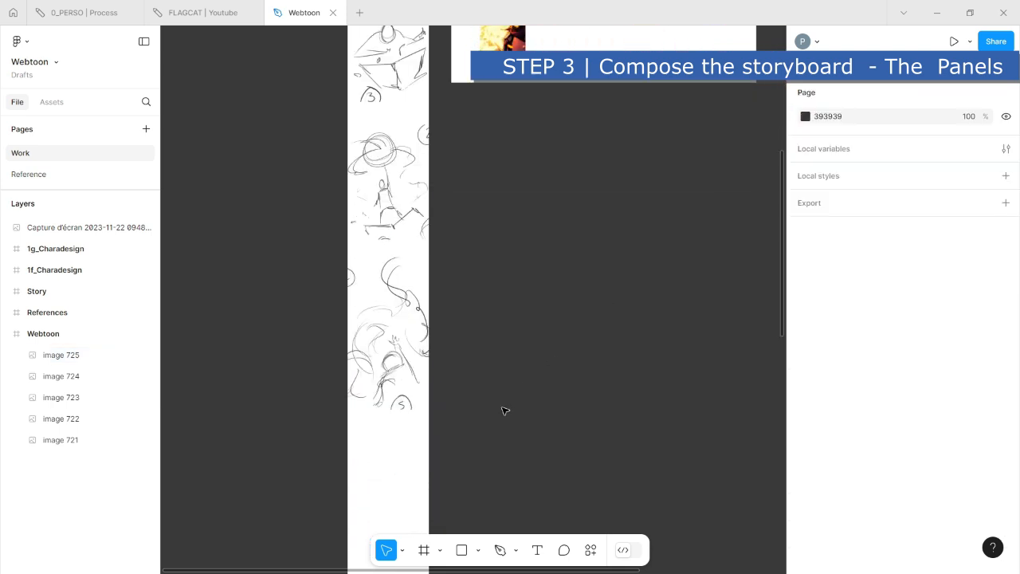
- Select the whole Webtoon frame and open it in presentation view
{"action": "scroll", "coordinate": [503, 409], "scroll_direction": "up", "scroll_amount": 4}
{"action": "scroll", "coordinate": [380, 287], "scroll_direction": "up", "scroll_amount": 3}
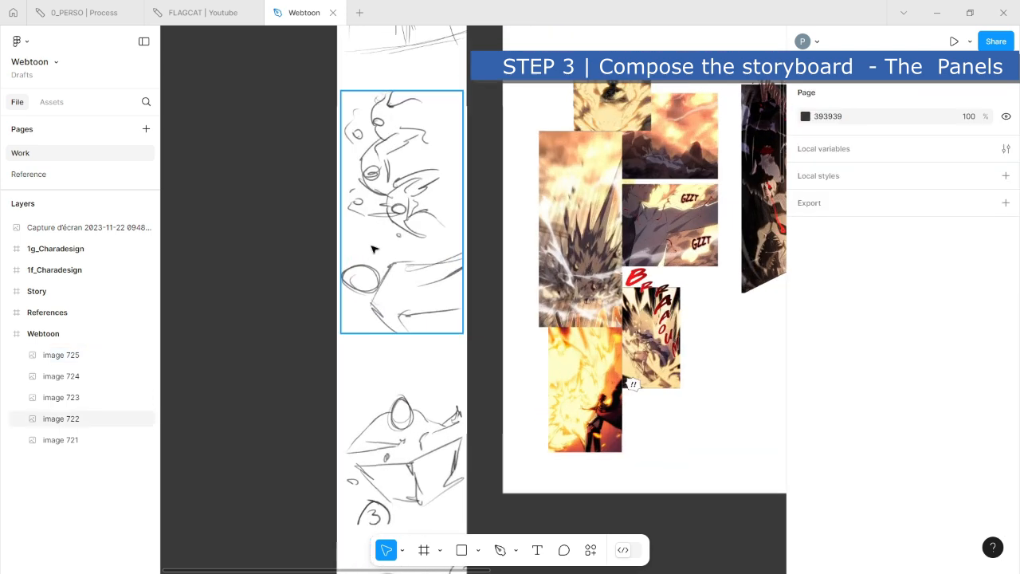
{"action": "left_click_drag", "start_coordinate": [308, 199], "coordinate": [332, 365]}
{"action": "scroll", "coordinate": [515, 314], "scroll_direction": "up", "scroll_amount": 1}
{"action": "left_click", "coordinate": [388, 53]}
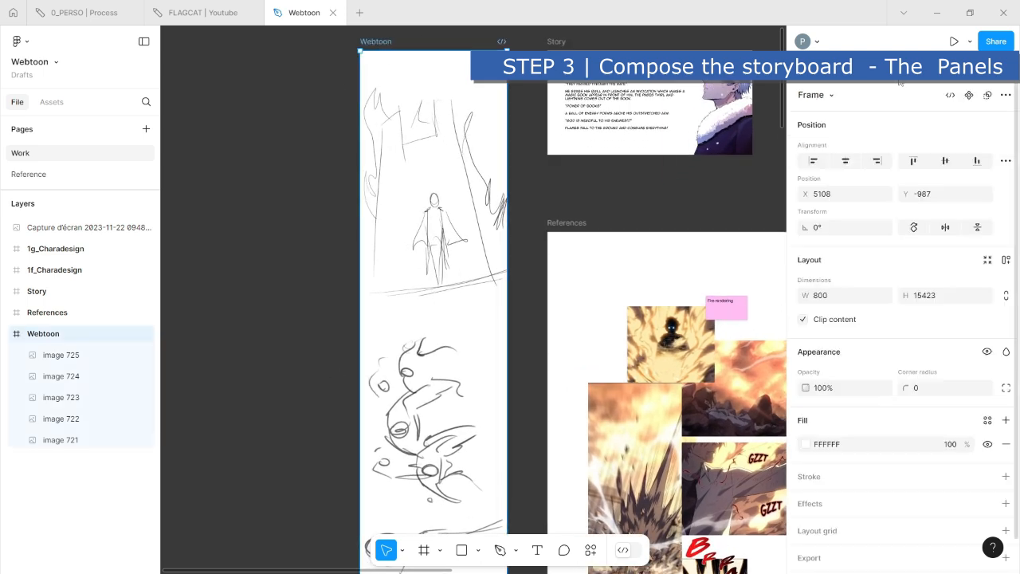
{"action": "left_click", "coordinate": [953, 43]}
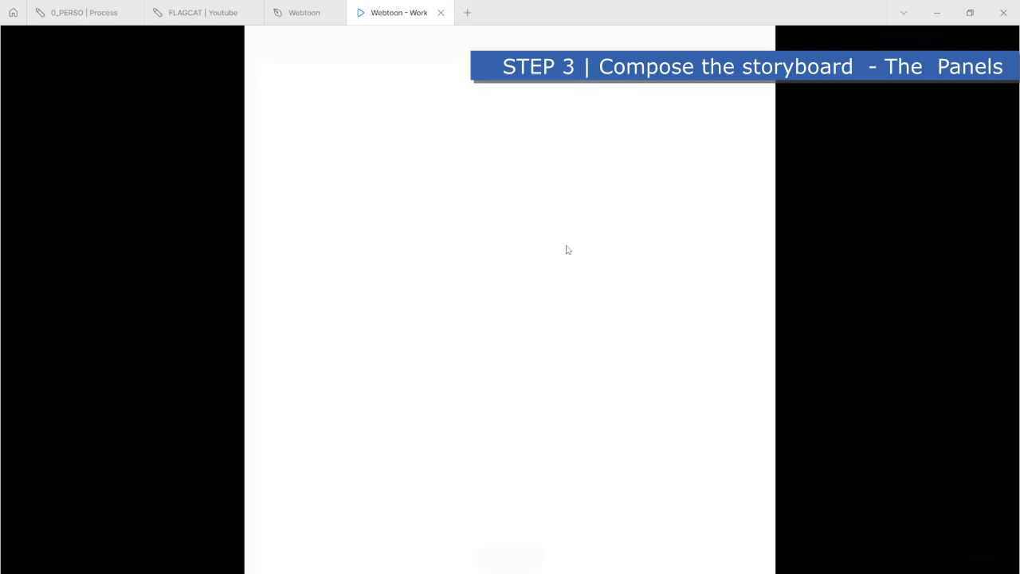
- Examine the flow and spacing of all the storyboard panels in the presentation view
{"action": "scroll", "coordinate": [589, 397], "scroll_direction": "down", "scroll_amount": 10}
{"action": "scroll", "coordinate": [590, 397], "scroll_direction": "up", "scroll_amount": 8}
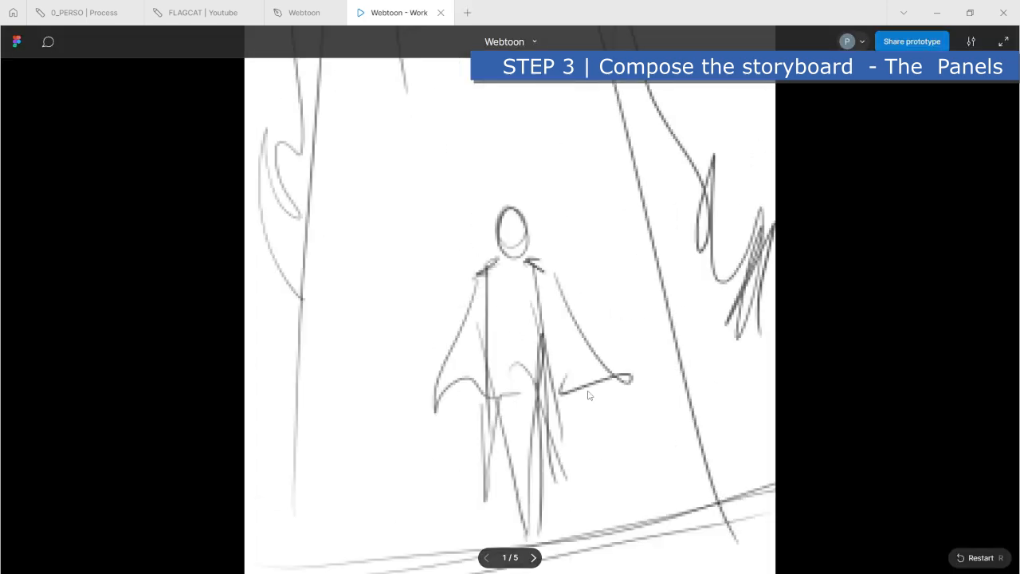
{"action": "scroll", "coordinate": [589, 397], "scroll_direction": "down", "scroll_amount": 12}
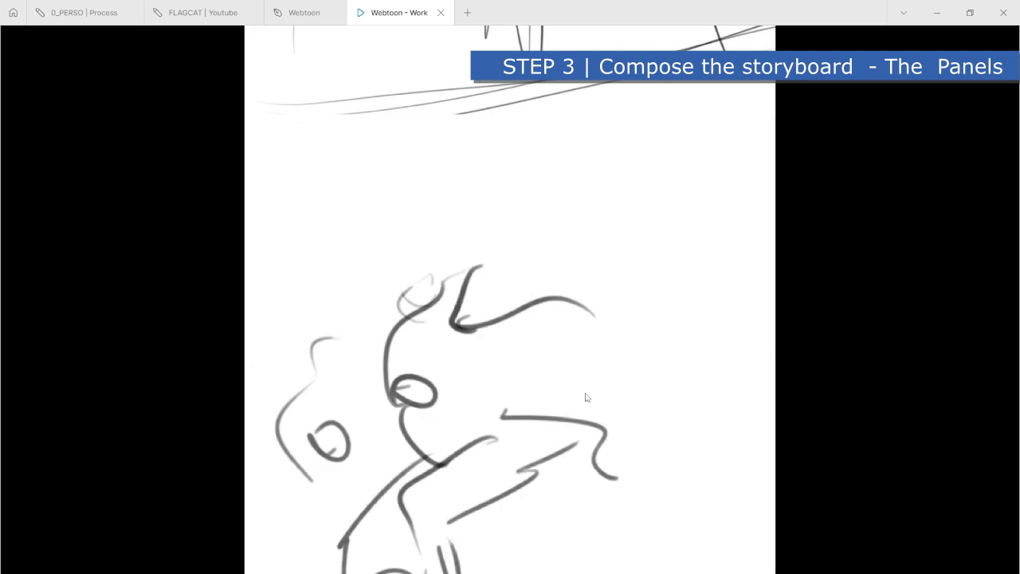
{"action": "scroll", "coordinate": [586, 397], "scroll_direction": "down", "scroll_amount": 15}
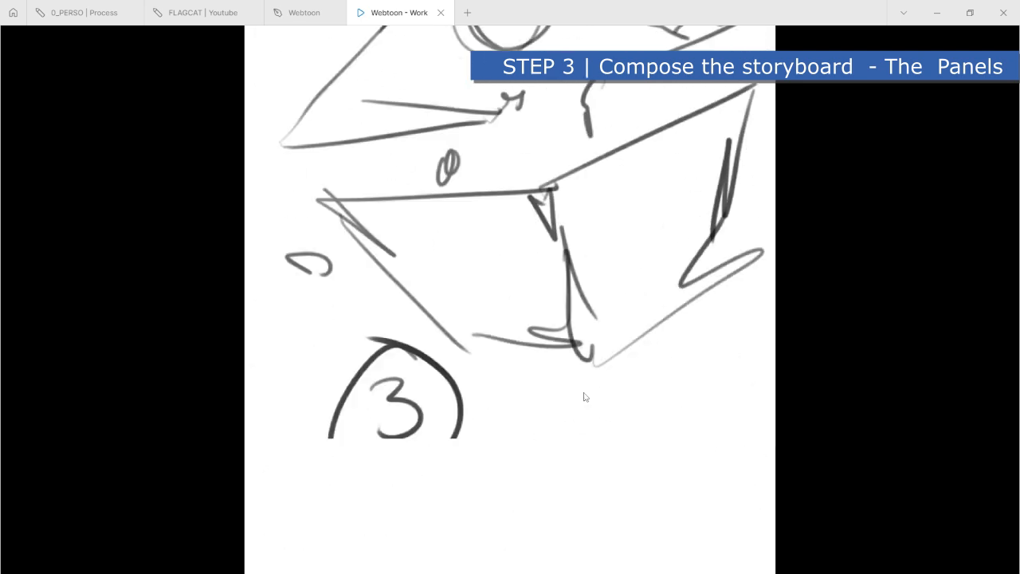
{"action": "scroll", "coordinate": [586, 399], "scroll_direction": "down", "scroll_amount": 15}
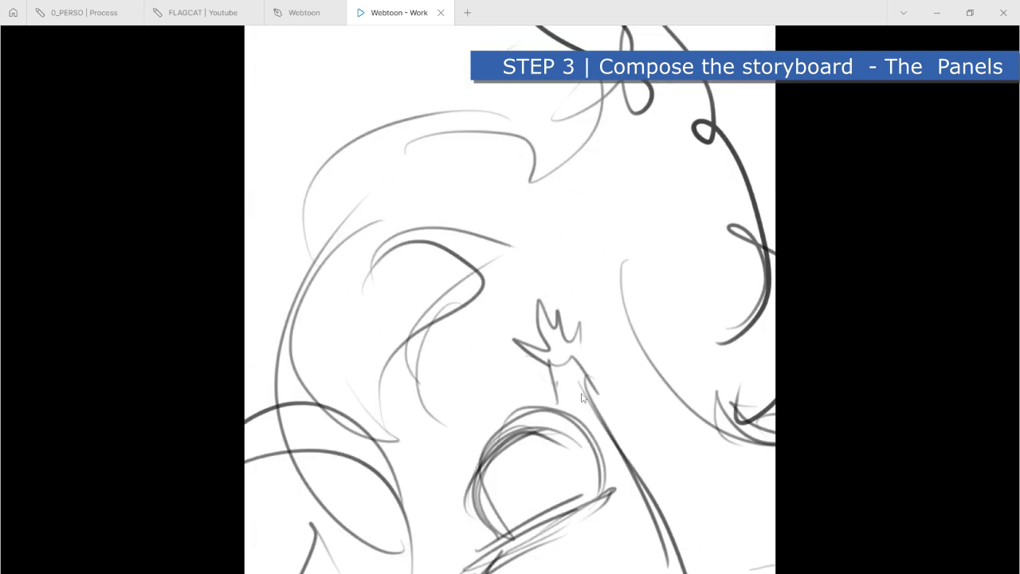
{"action": "scroll", "coordinate": [593, 405], "scroll_direction": "down", "scroll_amount": 15}
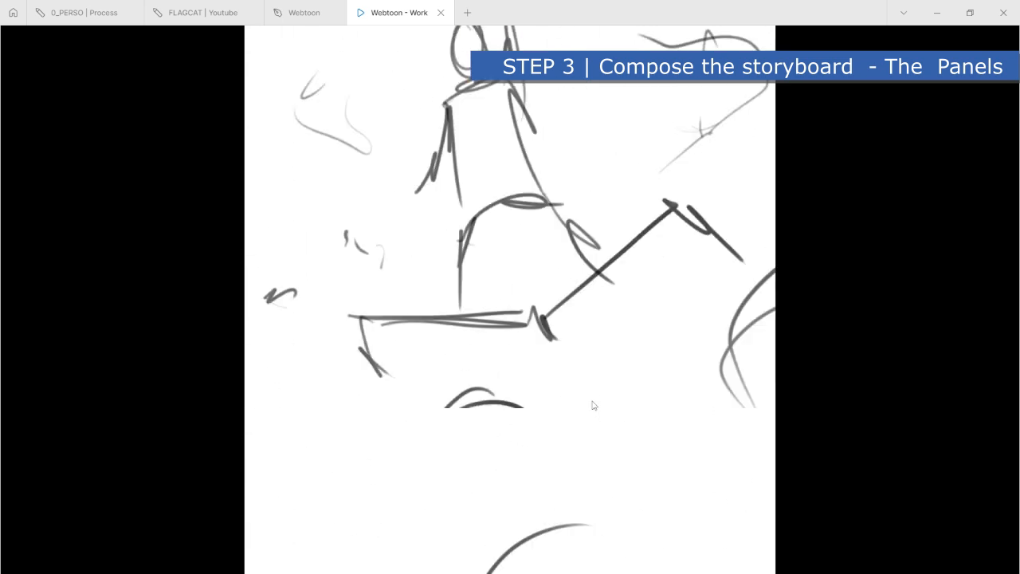
{"action": "scroll", "coordinate": [594, 406], "scroll_direction": "up", "scroll_amount": 13}
{"action": "scroll", "coordinate": [594, 406], "scroll_direction": "down", "scroll_amount": 9}
{"action": "scroll", "coordinate": [592, 407], "scroll_direction": "down", "scroll_amount": 2}
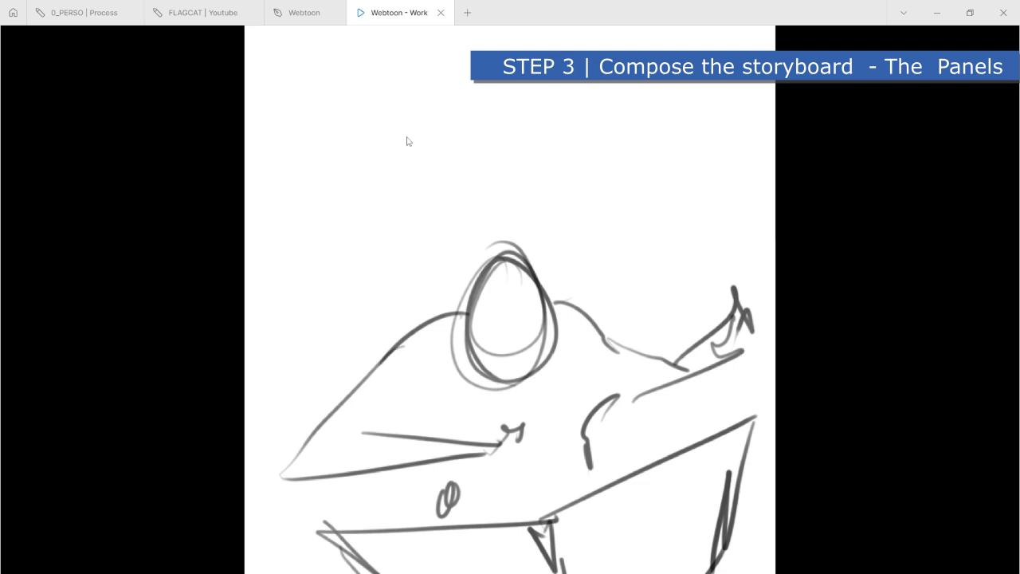
- Return to the Webtoon design file, select the panel 3, energy-ball and panel 5 images together and move them down below panel 2
{"action": "left_click", "coordinate": [303, 13]}
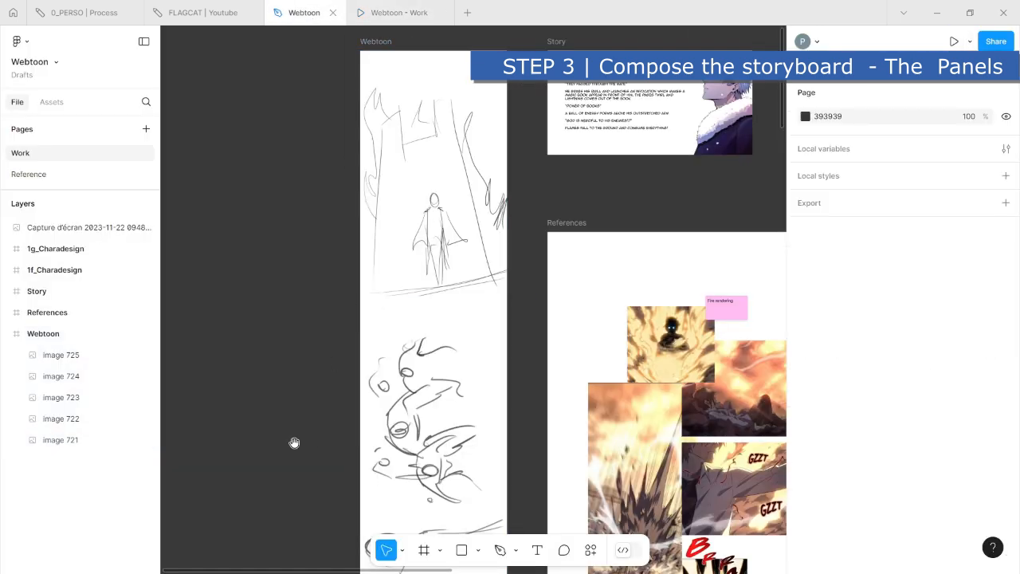
{"action": "left_click_drag", "start_coordinate": [294, 443], "coordinate": [301, 173]}
{"action": "scroll", "coordinate": [295, 374], "scroll_direction": "down", "scroll_amount": 5}
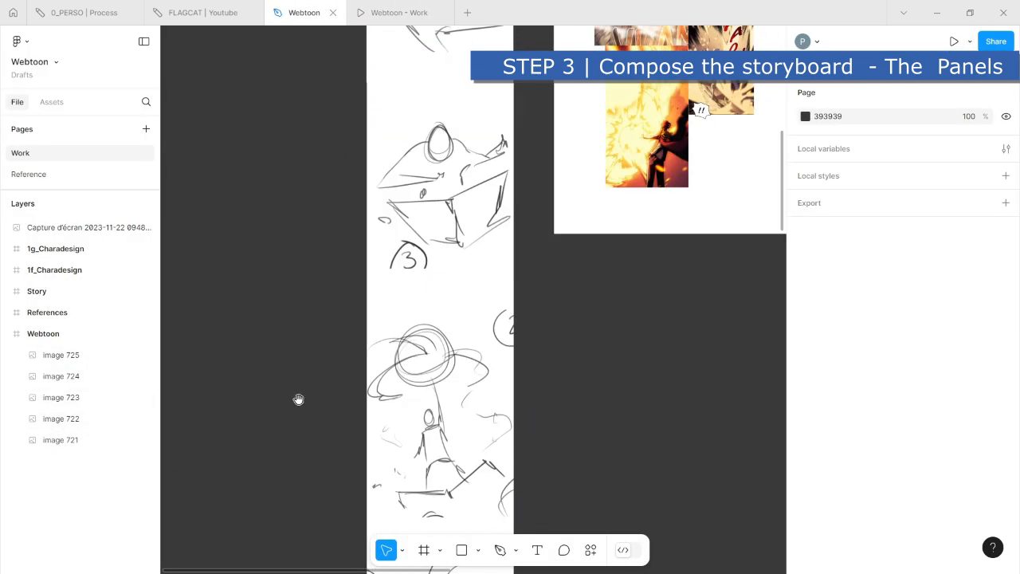
{"action": "left_click", "coordinate": [424, 210]}
{"action": "left_click", "coordinate": [448, 391], "text": "shift"}
{"action": "scroll", "coordinate": [335, 388], "scroll_direction": "down", "scroll_amount": 5}
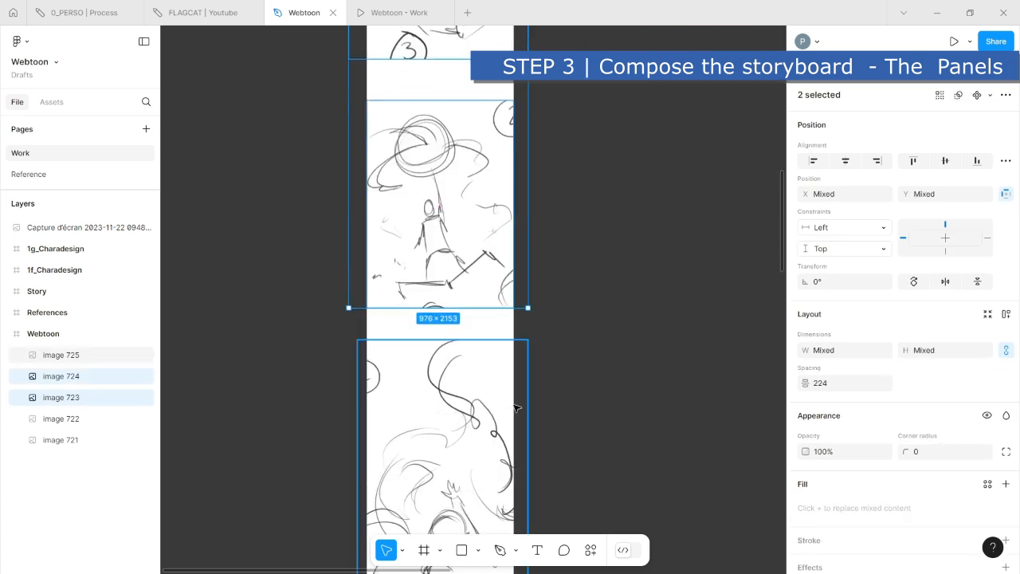
{"action": "left_click", "coordinate": [473, 381], "text": "shift"}
{"action": "scroll", "coordinate": [475, 335], "scroll_direction": "up", "scroll_amount": 10}
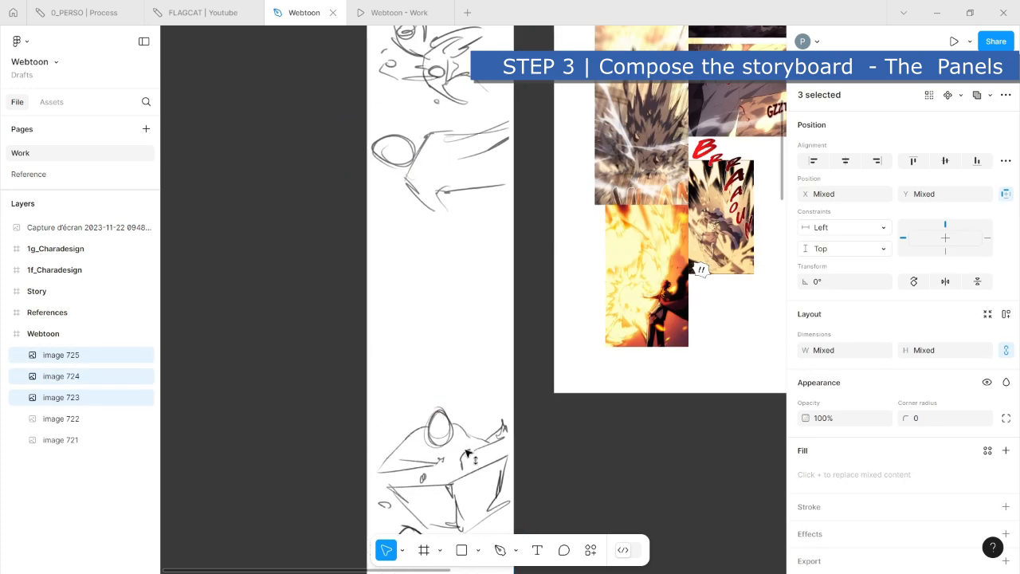
{"action": "left_click", "coordinate": [574, 421]}
- Shift the same three lower images further down the frame to widen the gap beneath panel 2
{"action": "left_click_drag", "start_coordinate": [294, 326], "coordinate": [378, 116]}
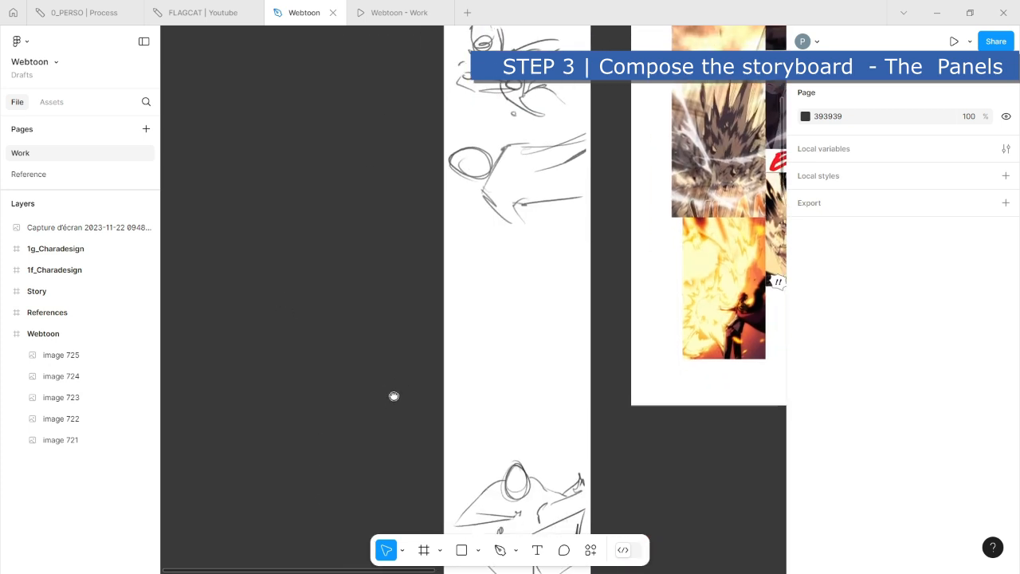
{"action": "left_click_drag", "start_coordinate": [394, 396], "coordinate": [339, 298]}
{"action": "left_click", "coordinate": [514, 411]}
{"action": "scroll", "coordinate": [617, 426], "scroll_direction": "down", "scroll_amount": 4}
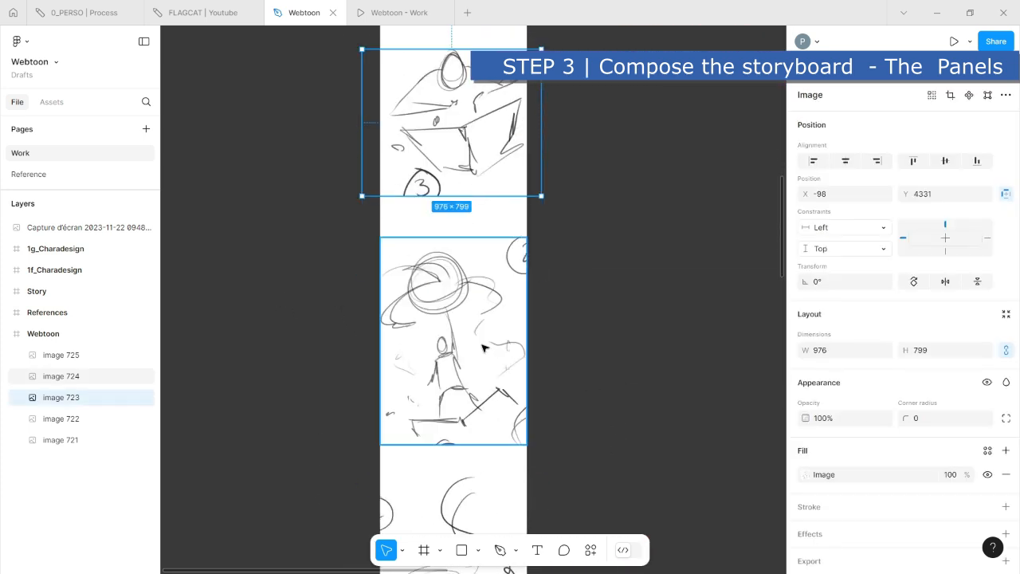
{"action": "left_click", "coordinate": [484, 348], "text": "shift"}
{"action": "scroll", "coordinate": [558, 422], "scroll_direction": "down", "scroll_amount": 3}
{"action": "left_click", "coordinate": [533, 415], "text": "shift"}
{"action": "scroll", "coordinate": [502, 219], "scroll_direction": "up", "scroll_amount": 1}
{"action": "left_click_drag", "start_coordinate": [501, 223], "coordinate": [502, 247]}
{"action": "left_click", "coordinate": [596, 201]}
{"action": "scroll", "coordinate": [587, 215], "scroll_direction": "up", "scroll_amount": 8}
{"action": "scroll", "coordinate": [494, 396], "scroll_direction": "down", "scroll_amount": 3}
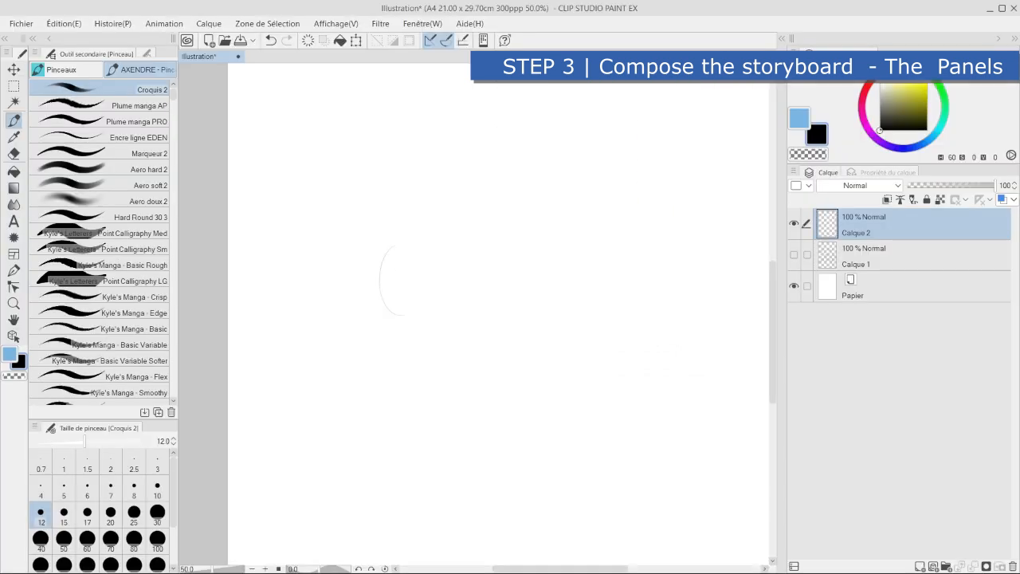
- In Clip Studio Paint, sketch a close-up of the character's head, spiky hair and shoulders on Calque 2 with the 12 px Croquis 2 brush
{"action": "left_click_drag", "start_coordinate": [401, 242], "coordinate": [427, 321]}
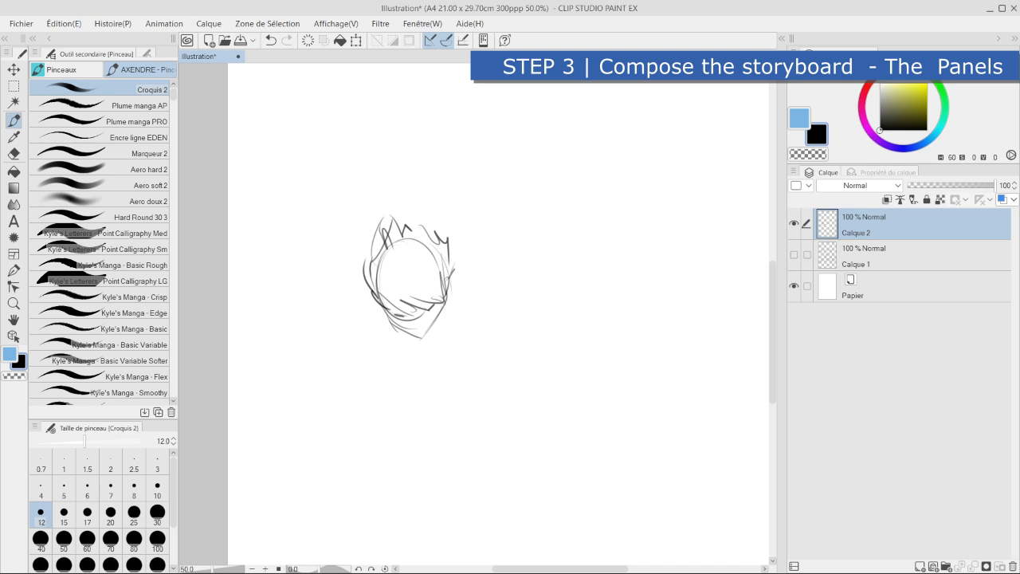
{"action": "left_click_drag", "start_coordinate": [465, 274], "coordinate": [496, 305]}
{"action": "mouse_move", "coordinate": [334, 287]}
{"action": "left_mouse_down"}
{"action": "mouse_move", "coordinate": [381, 321]}
{"action": "mouse_move", "coordinate": [380, 335]}
{"action": "mouse_move", "coordinate": [366, 332]}
{"action": "mouse_move", "coordinate": [291, 405]}
{"action": "left_mouse_up"}
{"action": "left_click_drag", "start_coordinate": [398, 344], "coordinate": [402, 373]}
{"action": "left_click_drag", "start_coordinate": [438, 335], "coordinate": [453, 378]}
{"action": "left_click_drag", "start_coordinate": [483, 304], "coordinate": [518, 351]}
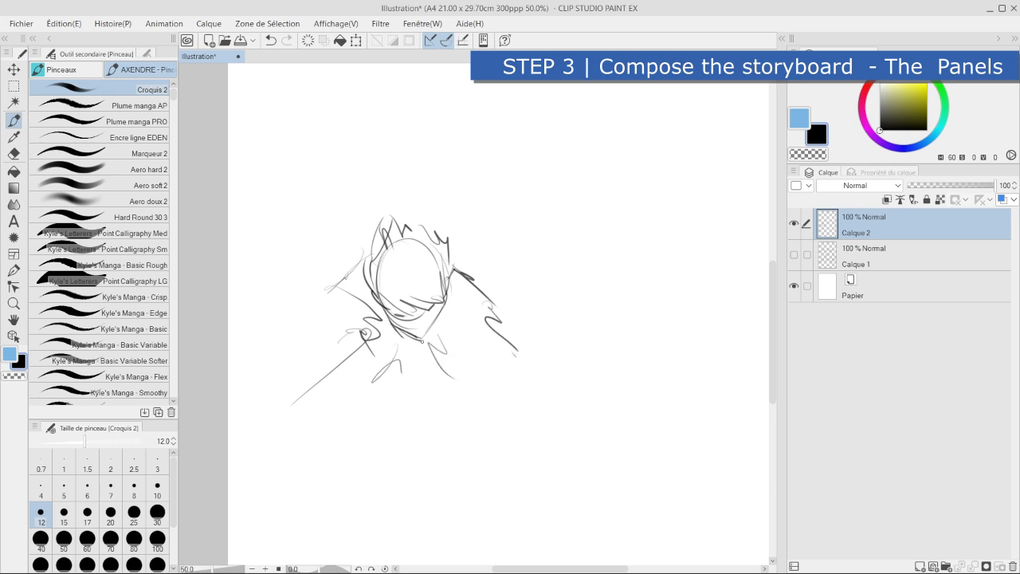
{"action": "left_click_drag", "start_coordinate": [443, 279], "coordinate": [424, 341]}
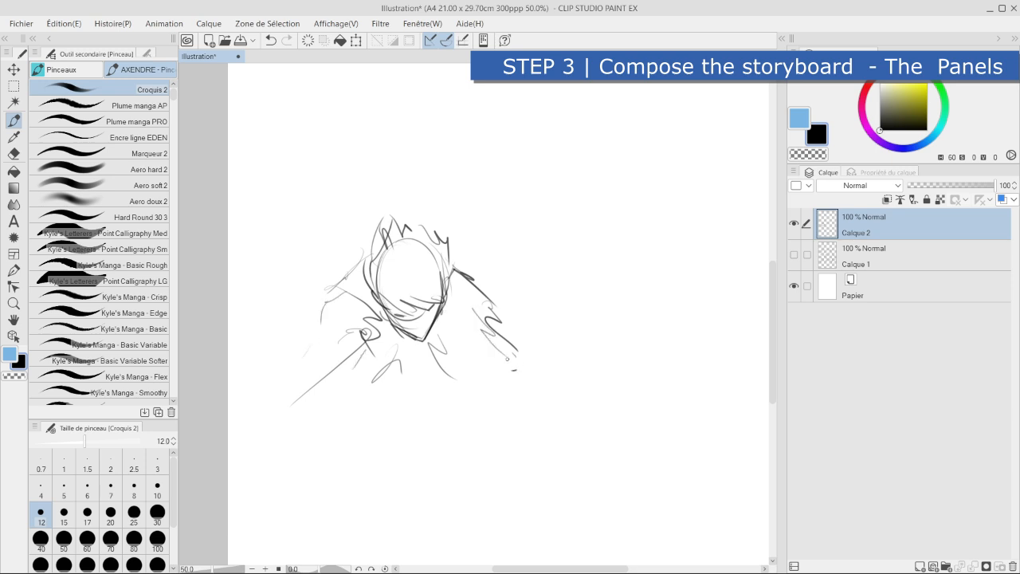
- Sketch an angular hand-like form with a tall pointed shape rising from it beside the character close-up
{"action": "left_click_drag", "start_coordinate": [612, 378], "coordinate": [524, 334]}
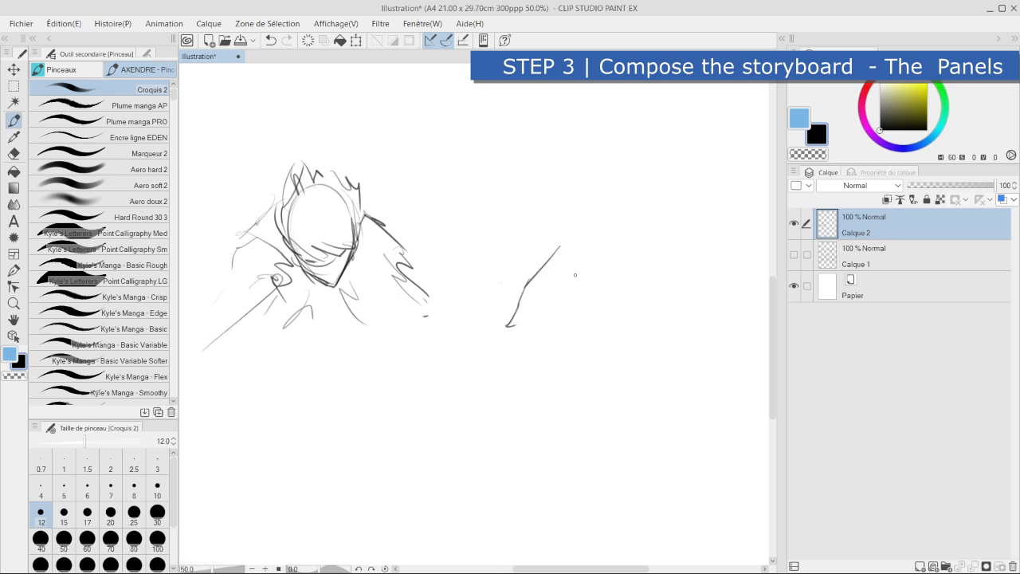
{"action": "mouse_move", "coordinate": [604, 257]}
{"action": "left_mouse_down"}
{"action": "mouse_move", "coordinate": [578, 349]}
{"action": "mouse_move", "coordinate": [547, 368]}
{"action": "left_mouse_up"}
{"action": "left_click_drag", "start_coordinate": [573, 339], "coordinate": [518, 383]}
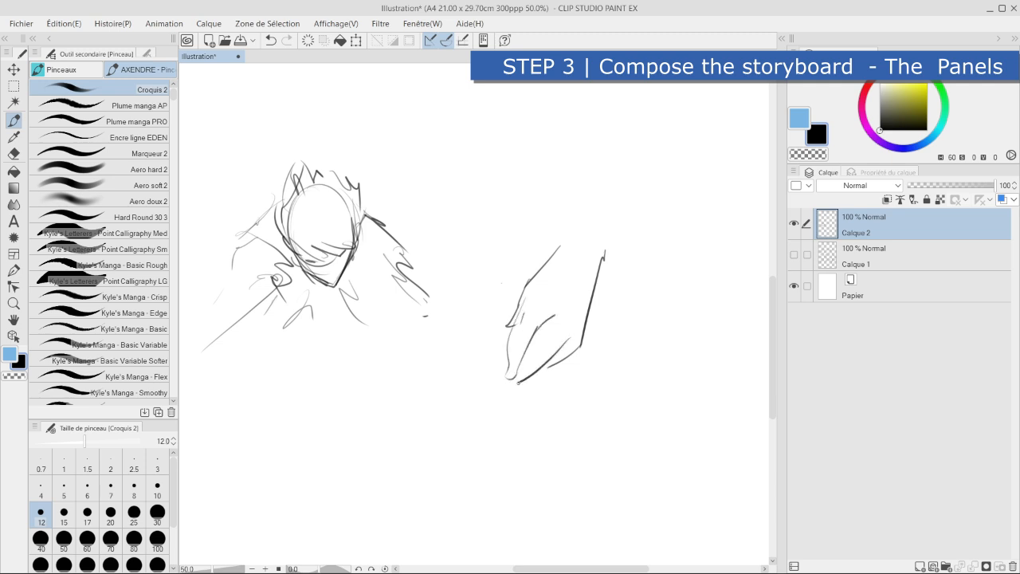
{"action": "mouse_move", "coordinate": [509, 338]}
{"action": "left_mouse_down"}
{"action": "mouse_move", "coordinate": [460, 154]}
{"action": "mouse_move", "coordinate": [509, 201]}
{"action": "mouse_move", "coordinate": [505, 313]}
{"action": "left_mouse_up"}
{"action": "left_click_drag", "start_coordinate": [515, 382], "coordinate": [545, 423]}
{"action": "left_click_drag", "start_coordinate": [521, 295], "coordinate": [611, 244]}
{"action": "left_click_drag", "start_coordinate": [553, 367], "coordinate": [583, 328]}
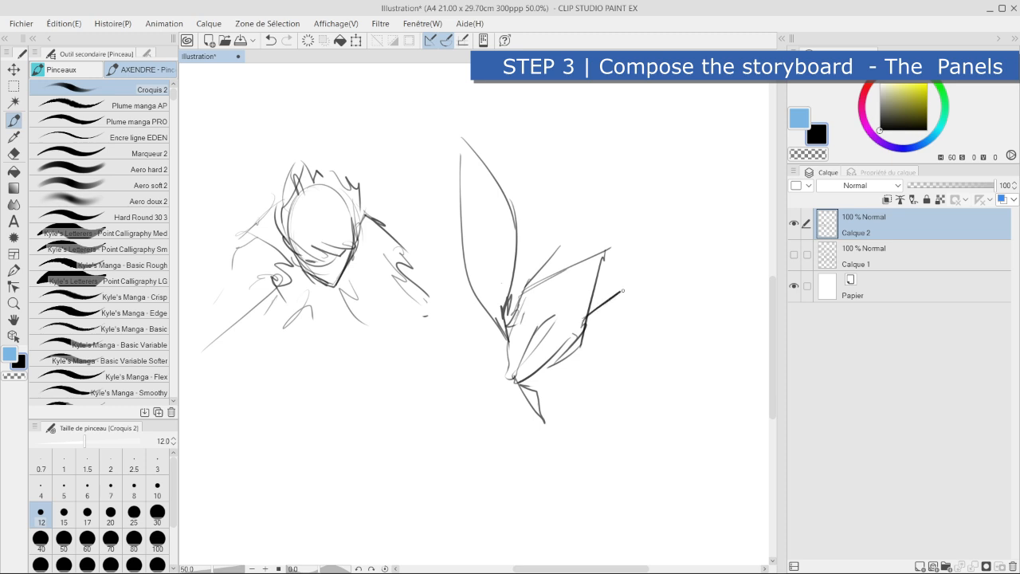
- Erase the surplus lines inside the second sketch with the soft Doux eraser at size 70
{"action": "left_click", "coordinate": [13, 153]}
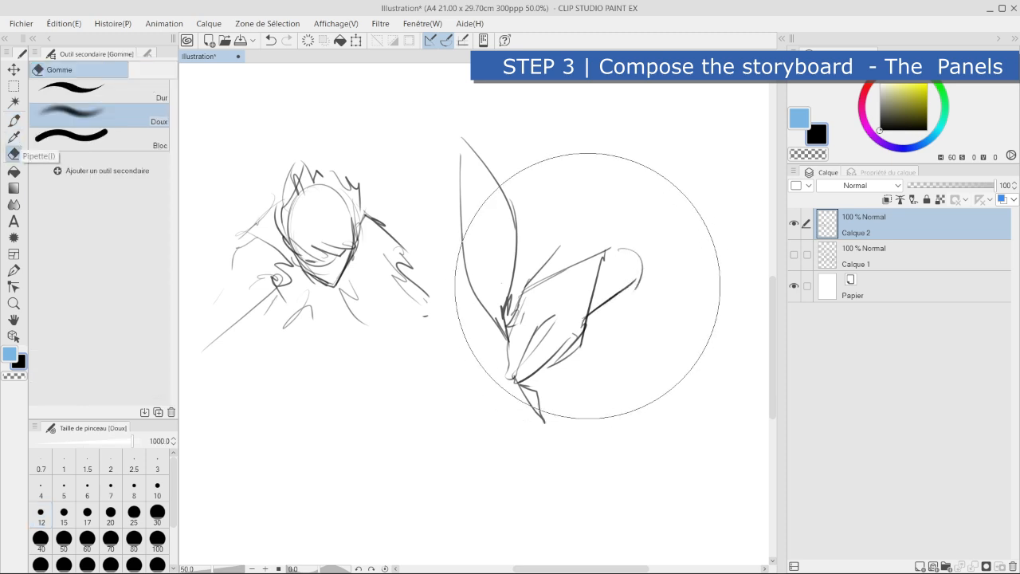
{"action": "left_click", "coordinate": [111, 538]}
{"action": "mouse_move", "coordinate": [605, 252]}
{"action": "left_mouse_down"}
{"action": "mouse_move", "coordinate": [582, 283]}
{"action": "mouse_move", "coordinate": [578, 308]}
{"action": "left_mouse_up"}
{"action": "left_click_drag", "start_coordinate": [564, 244], "coordinate": [529, 273]}
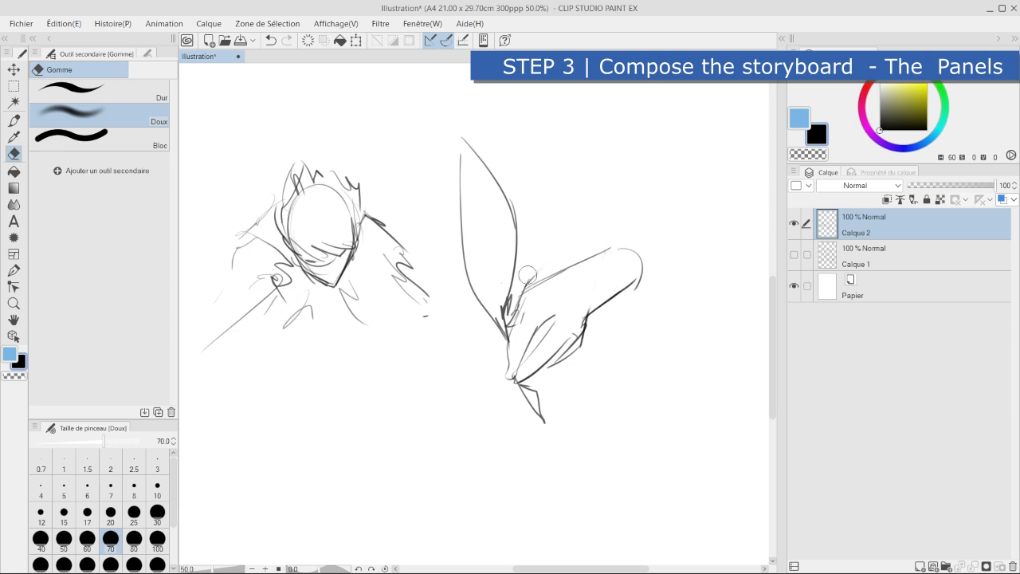
{"action": "left_click", "coordinate": [14, 69]}
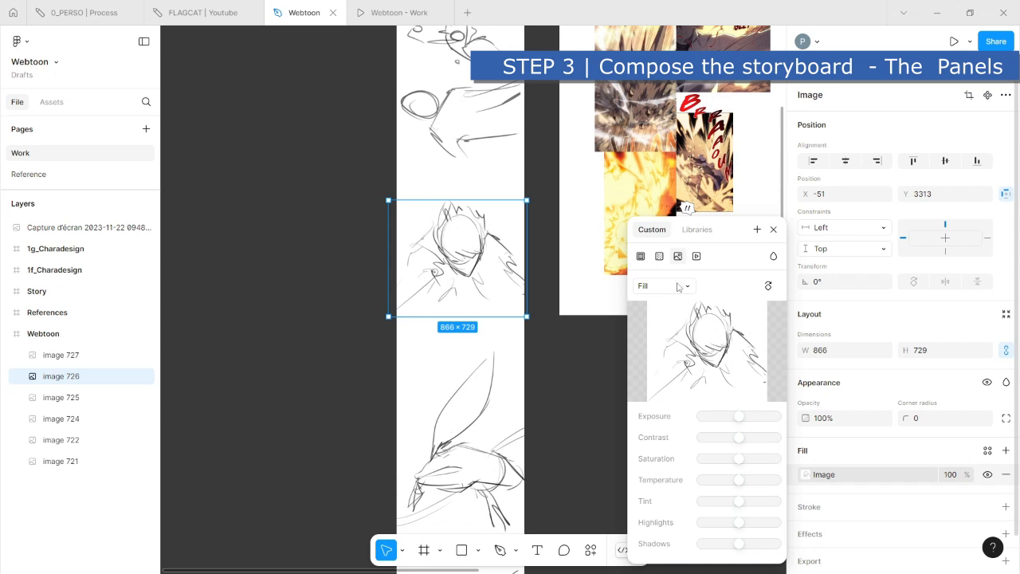
- In Figma, crop the head close-up image (image 726) from both sides to 558 × 729
{"action": "left_click", "coordinate": [666, 287]}
{"action": "left_click", "coordinate": [669, 317]}
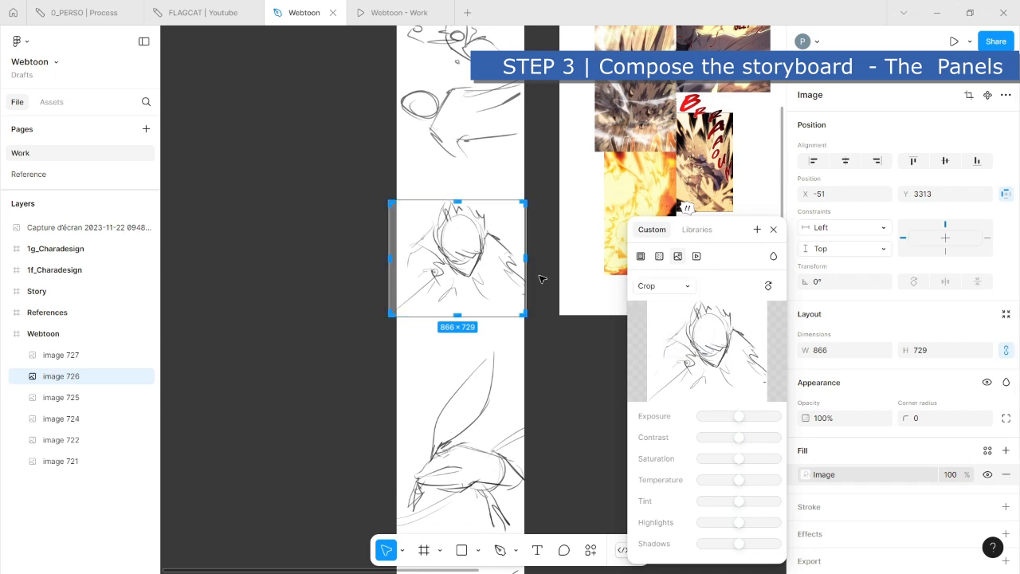
{"action": "left_click_drag", "start_coordinate": [527, 257], "coordinate": [514, 260]}
{"action": "left_click_drag", "start_coordinate": [388, 260], "coordinate": [419, 259]}
{"action": "left_click_drag", "start_coordinate": [514, 255], "coordinate": [509, 255]}
{"action": "key", "text": "Return"}
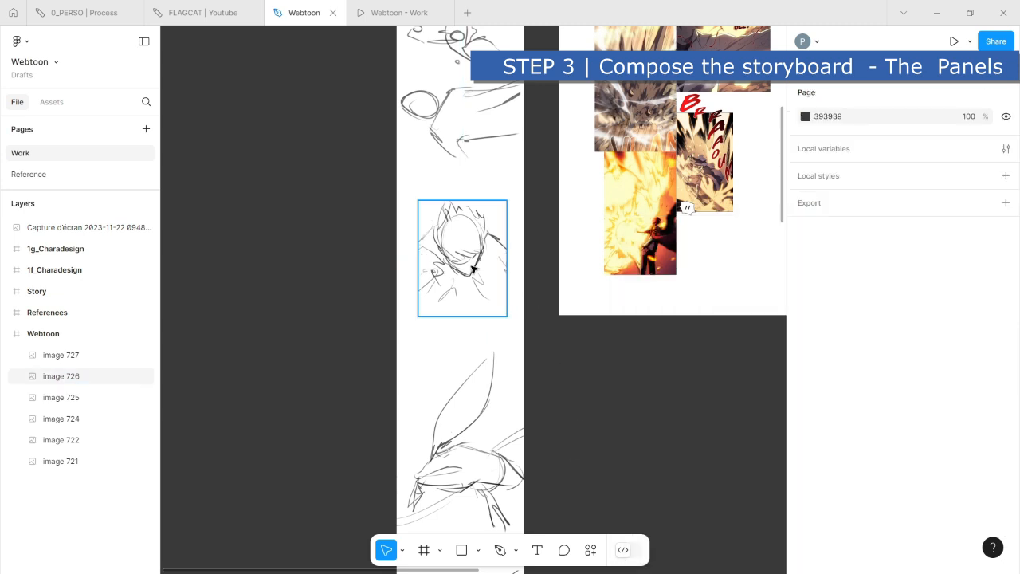
- Add a black inside stroke with weight 6 around the cropped head close-up
{"action": "scroll", "coordinate": [840, 486], "scroll_direction": "down", "scroll_amount": 1}
{"action": "left_click", "coordinate": [812, 472]}
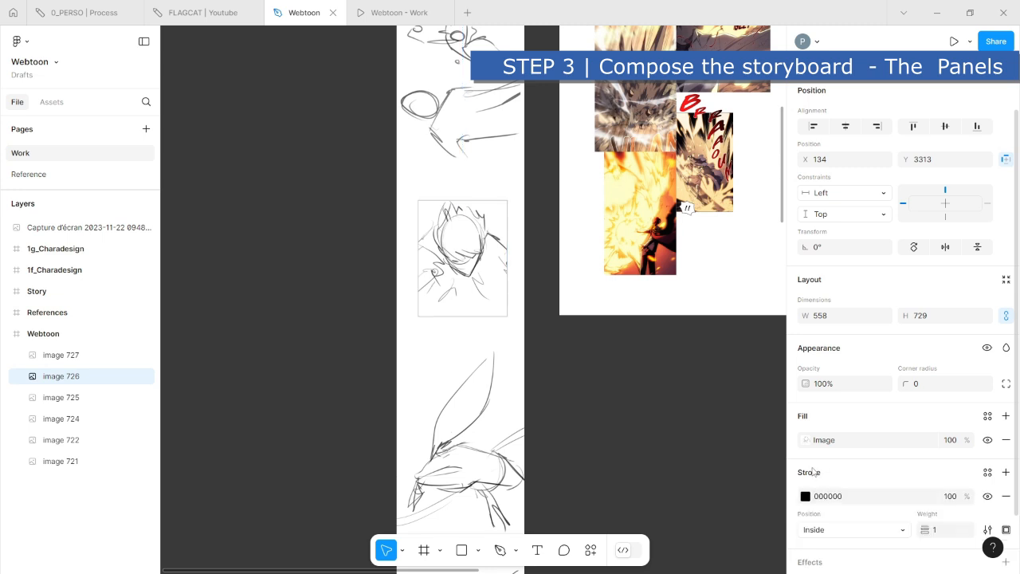
{"action": "left_click", "coordinate": [931, 529]}
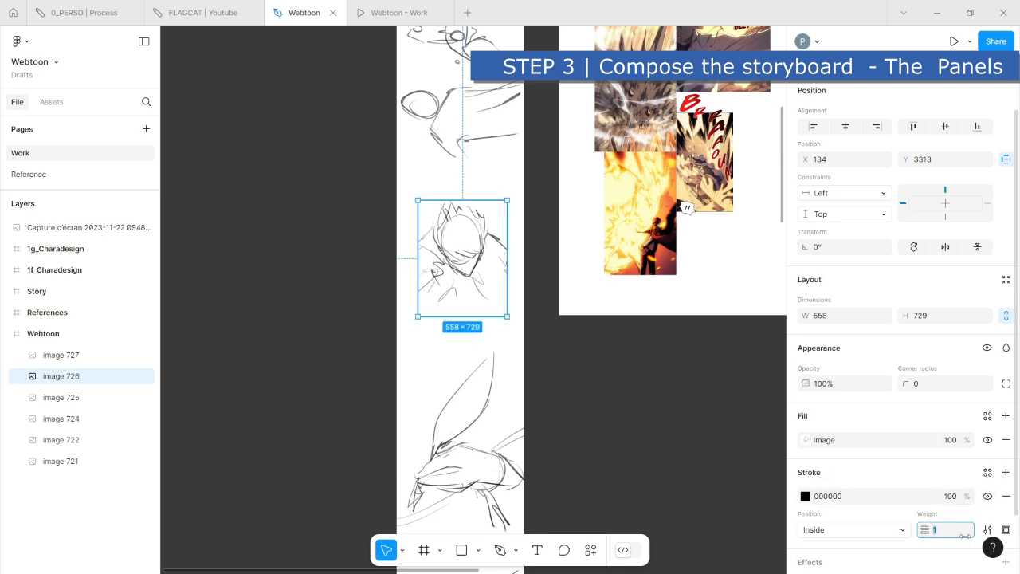
{"action": "key", "text": "Return"}
{"action": "left_click", "coordinate": [940, 531]}
{"action": "type", "text": "6"}
{"action": "left_click", "coordinate": [694, 467]}
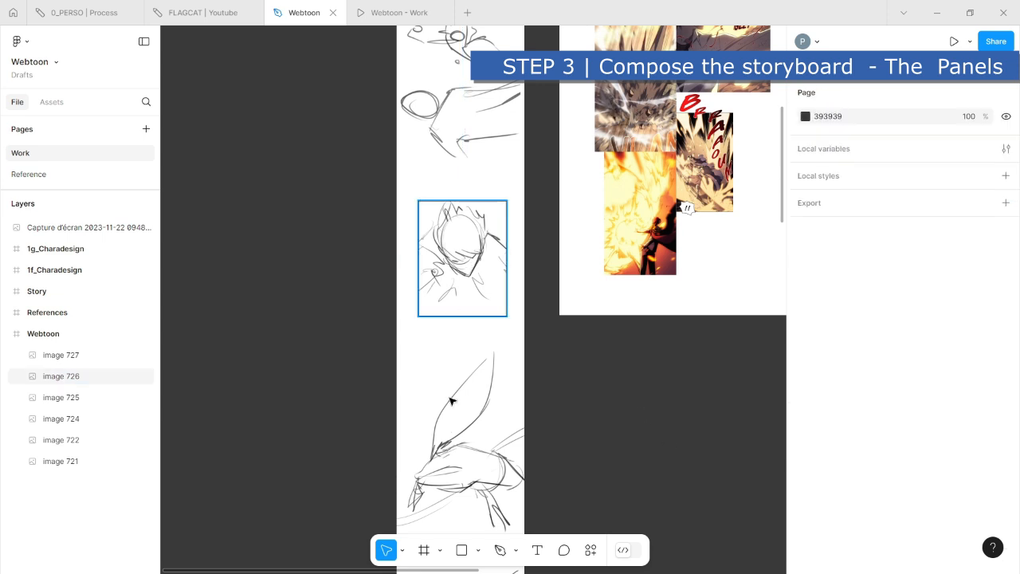
- Switch the hand image (image 727) to Crop mode and give it a black inside stroke with weight 6
{"action": "left_click", "coordinate": [473, 428]}
{"action": "double_click", "coordinate": [473, 428]}
{"action": "left_click", "coordinate": [647, 292]}
{"action": "left_click", "coordinate": [668, 318]}
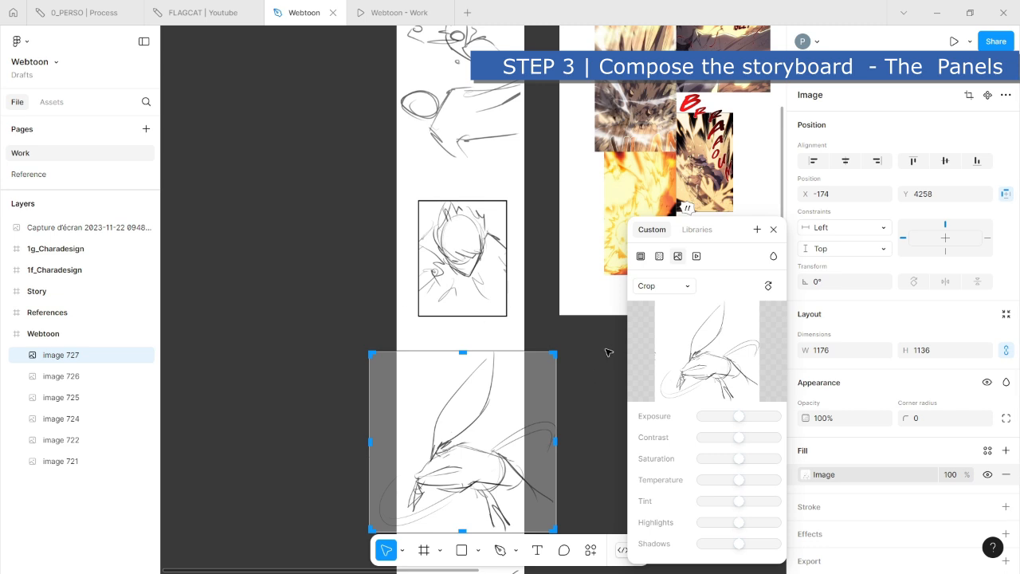
{"action": "left_click", "coordinate": [481, 285]}
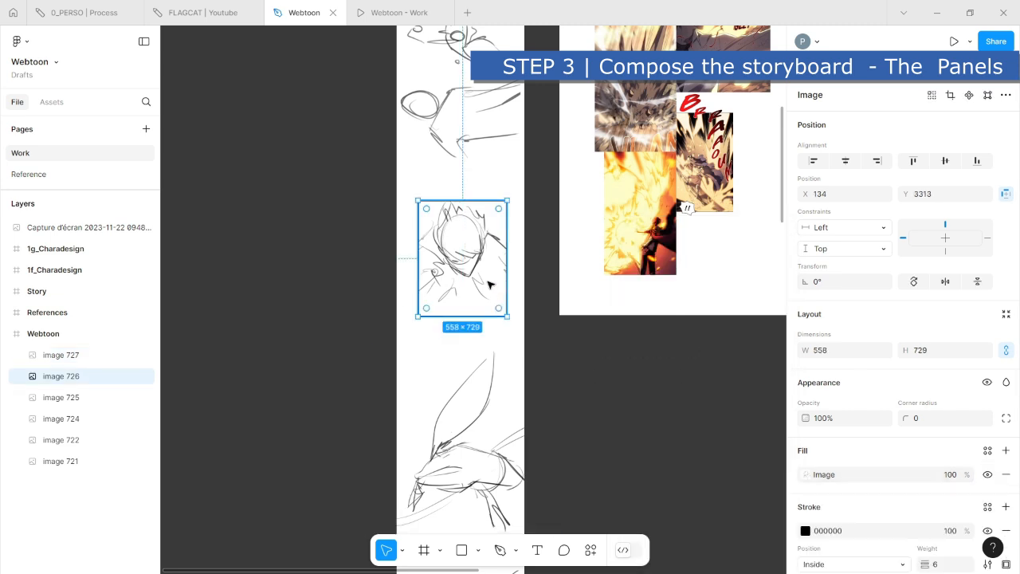
{"action": "left_click", "coordinate": [490, 488]}
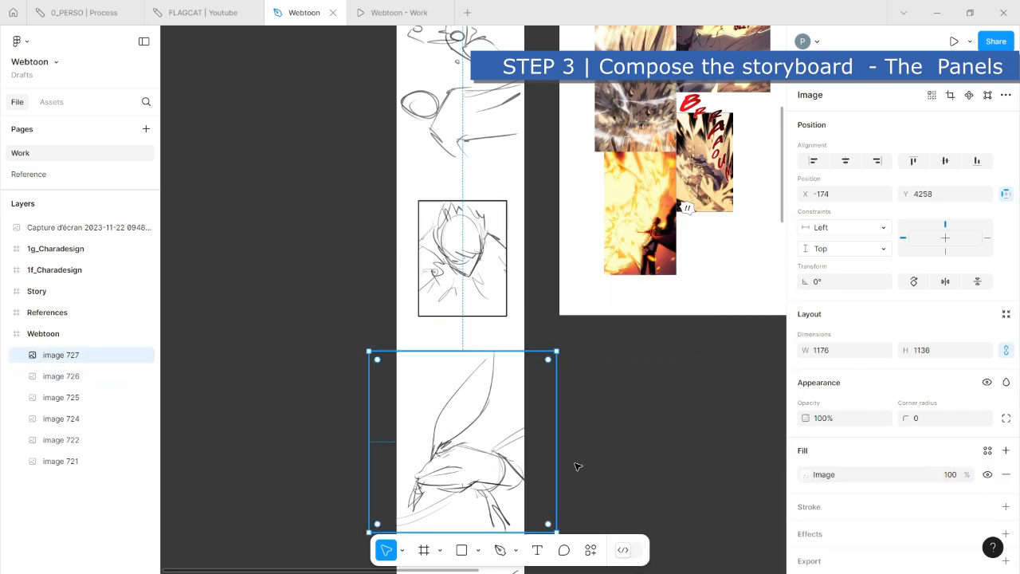
{"action": "scroll", "coordinate": [821, 469], "scroll_direction": "down", "scroll_amount": 1}
{"action": "left_click", "coordinate": [821, 471]}
{"action": "left_click", "coordinate": [945, 529]}
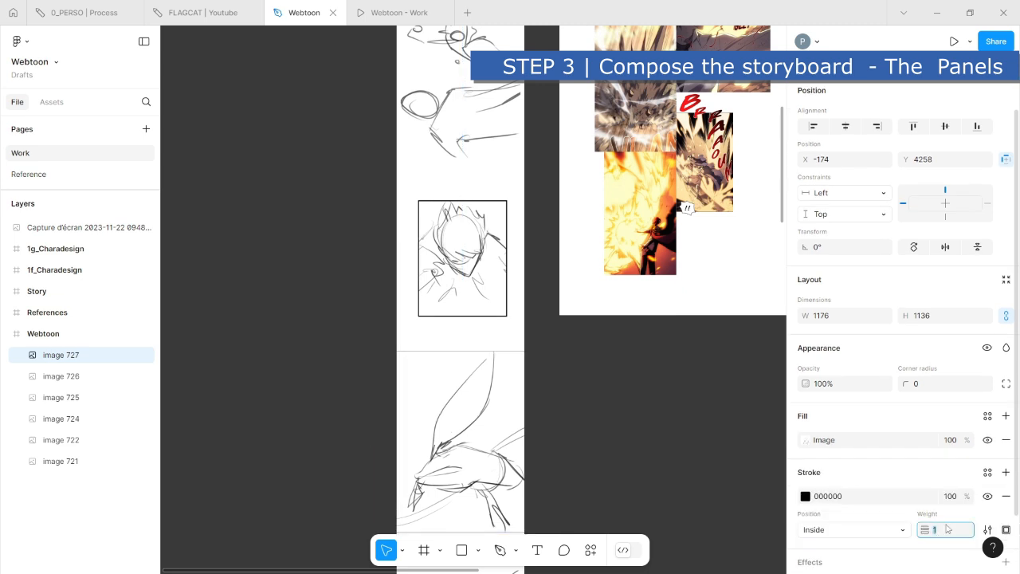
{"action": "type", "text": "6"}
- Crop the hand image to about 691 × 1040 so its border fits within the Webtoon frame
{"action": "double_click", "coordinate": [461, 407]}
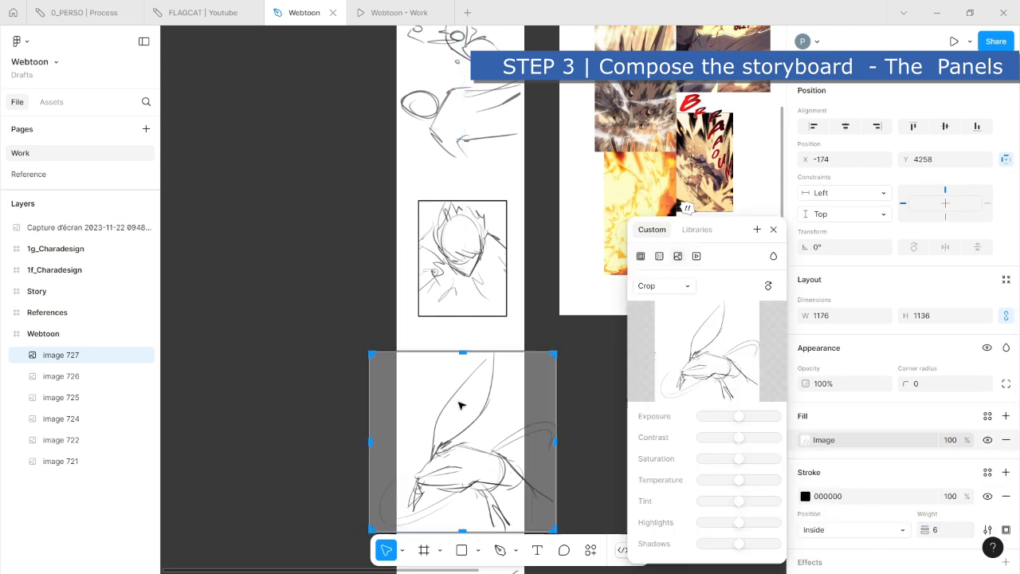
{"action": "left_click_drag", "start_coordinate": [556, 352], "coordinate": [511, 377]}
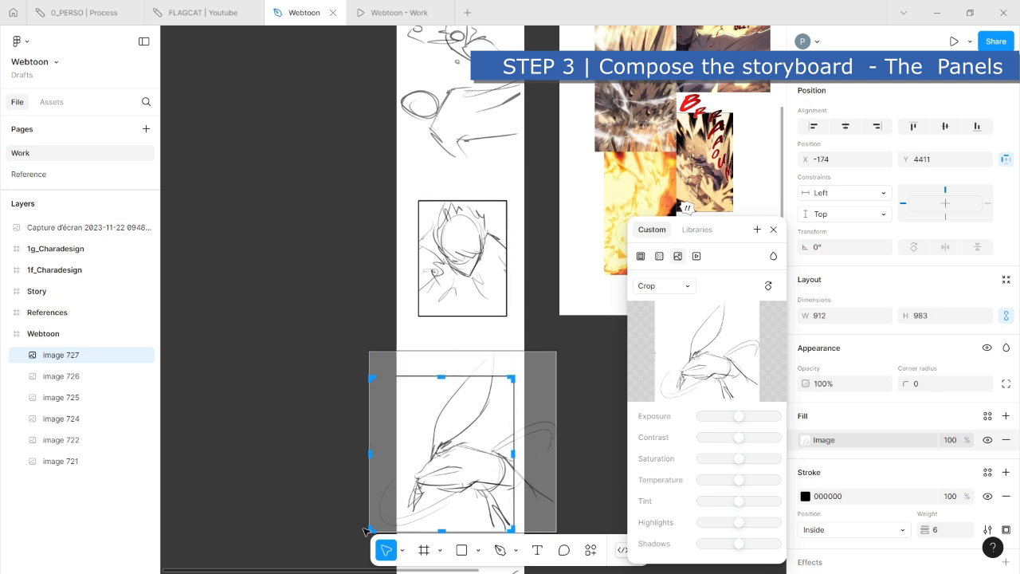
{"action": "left_click_drag", "start_coordinate": [369, 532], "coordinate": [403, 532]}
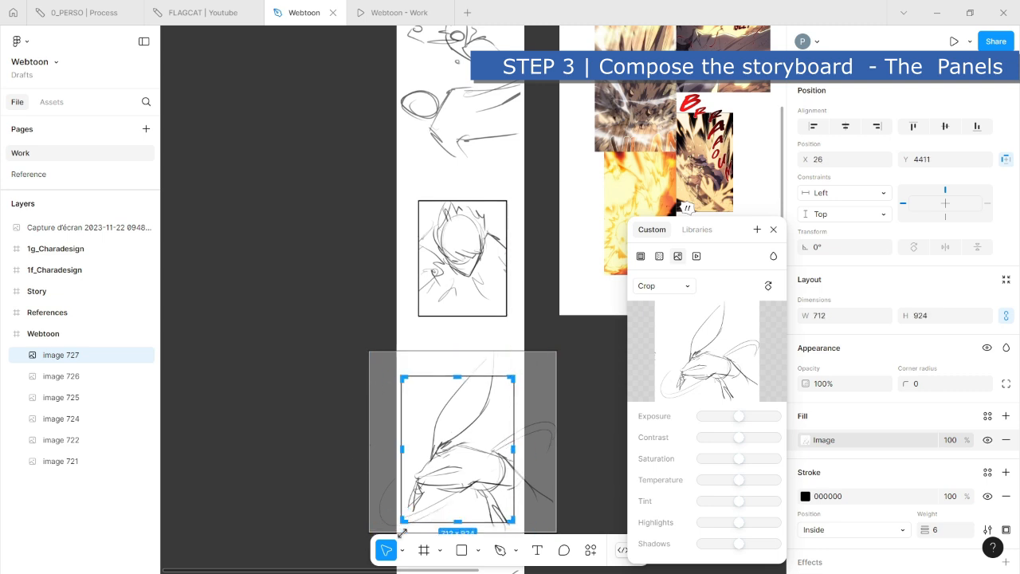
{"action": "left_click_drag", "start_coordinate": [513, 376], "coordinate": [511, 366]}
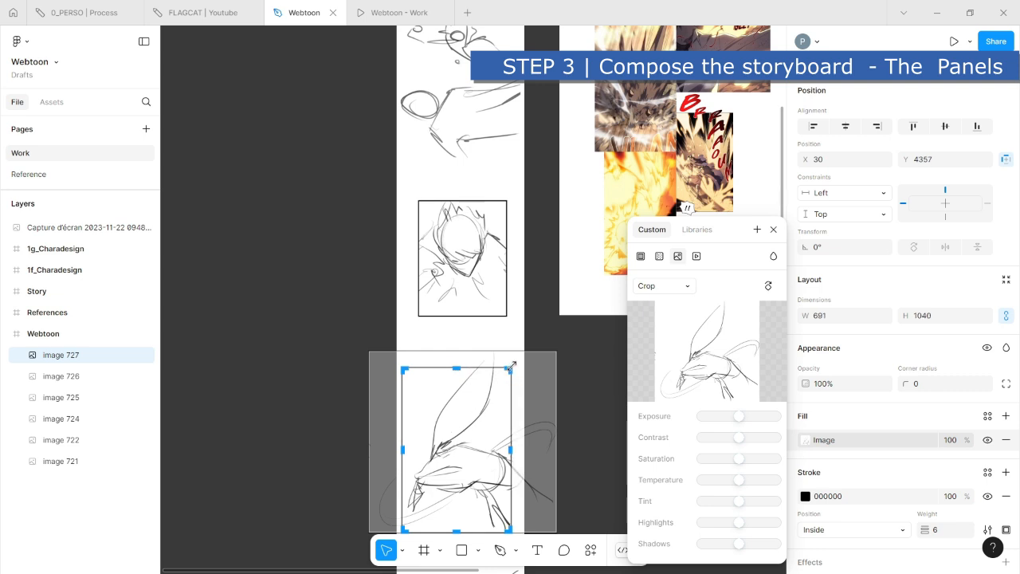
- Rotate the hand sketch slightly clockwise inside its crop and reposition it within the border
{"action": "left_click_drag", "start_coordinate": [565, 348], "coordinate": [570, 371]}
{"action": "left_click_drag", "start_coordinate": [478, 435], "coordinate": [486, 448]}
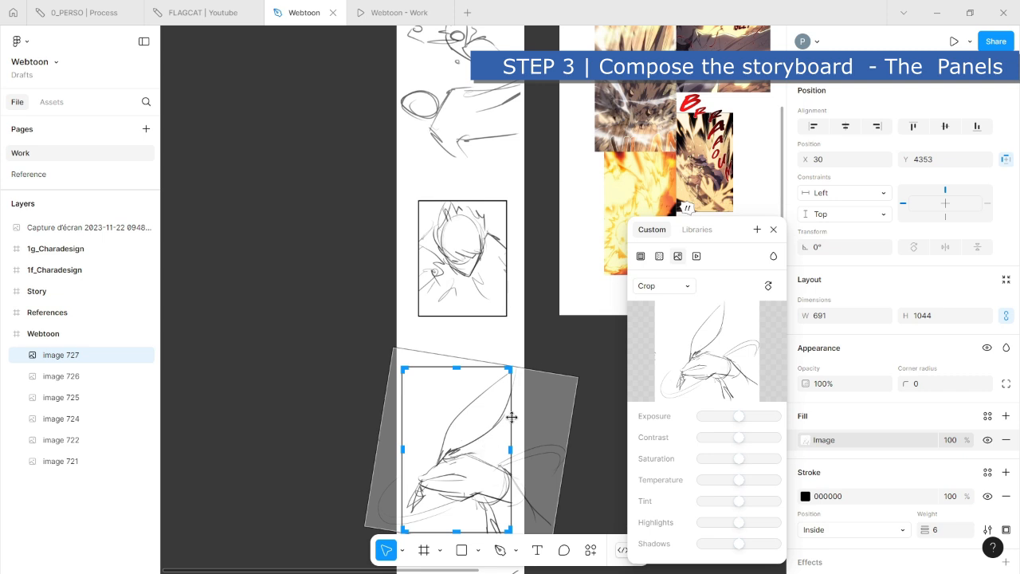
{"action": "left_click", "coordinate": [576, 365]}
- Scale the hand panel down to 453 × 684 and place it against the Webtoon frame's right edge
{"action": "left_click", "coordinate": [469, 441]}
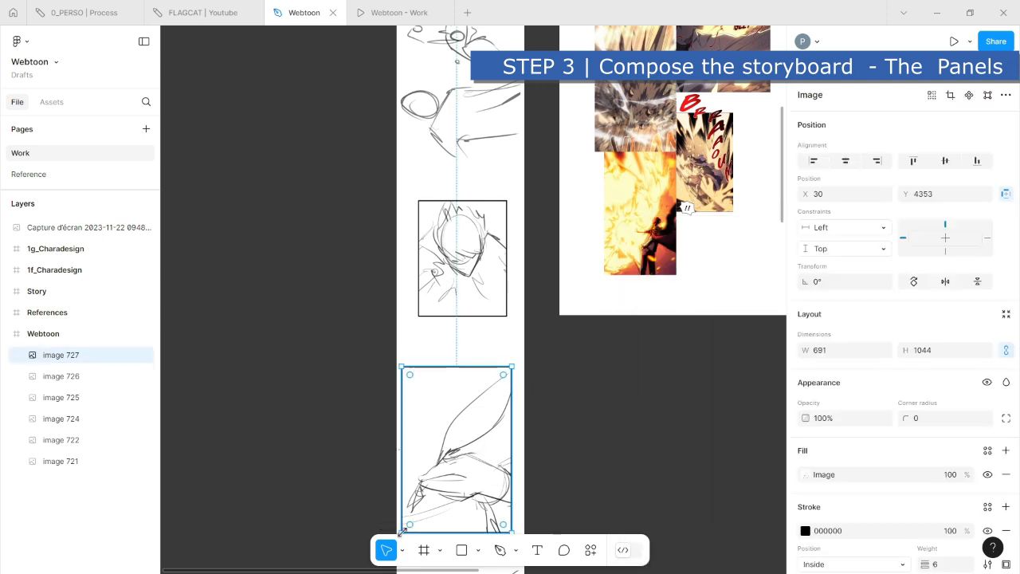
{"action": "left_click_drag", "start_coordinate": [402, 538], "coordinate": [440, 462]}
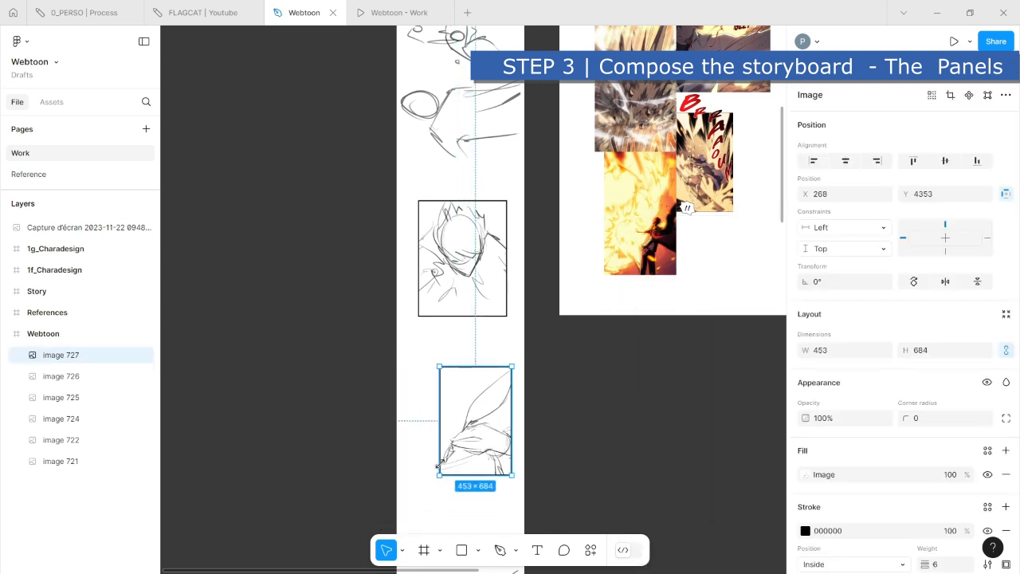
{"action": "left_click_drag", "start_coordinate": [492, 408], "coordinate": [505, 384]}
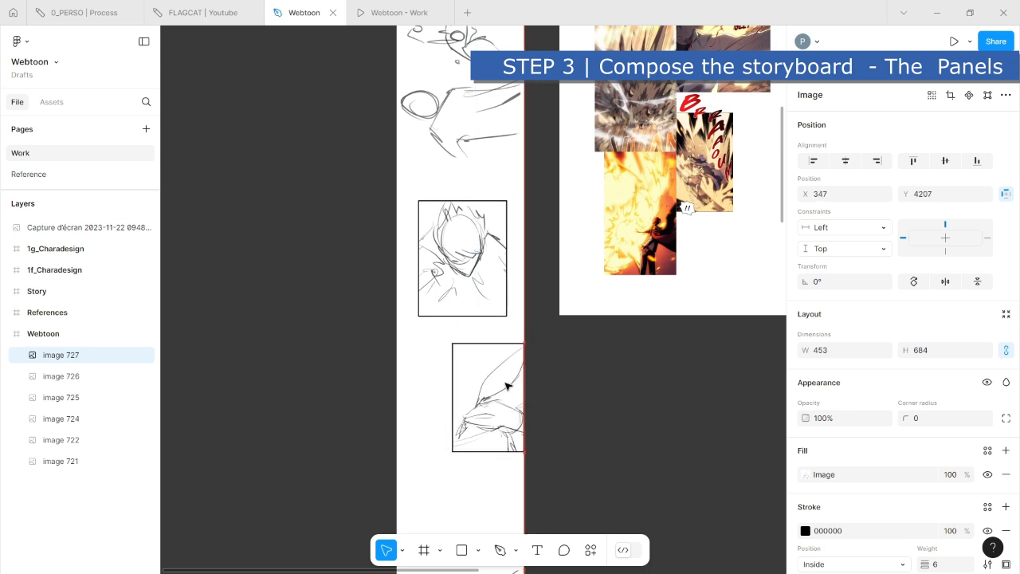
- Move the head close-up against the frame's left edge and adjust the hand panel so it runs off the right edge
{"action": "left_click_drag", "start_coordinate": [481, 287], "coordinate": [440, 296]}
{"action": "double_click", "coordinate": [432, 272]}
{"action": "left_click", "coordinate": [566, 387]}
{"action": "left_click", "coordinate": [533, 394]}
{"action": "left_click_drag", "start_coordinate": [515, 397], "coordinate": [501, 400]}
{"action": "left_click", "coordinate": [556, 375]}
{"action": "left_click", "coordinate": [433, 239]}
{"action": "left_click", "coordinate": [500, 398], "text": "shift"}
{"action": "left_click", "coordinate": [560, 443]}
{"action": "scroll", "coordinate": [560, 431], "scroll_direction": "down", "scroll_amount": 4}
{"action": "left_click_drag", "start_coordinate": [494, 353], "coordinate": [496, 326]}
{"action": "left_click", "coordinate": [686, 373]}
- Add a black inside stroke with weight 6 to the sphere scene image (image 724) below the hand panel
{"action": "scroll", "coordinate": [604, 391], "scroll_direction": "down", "scroll_amount": 3}
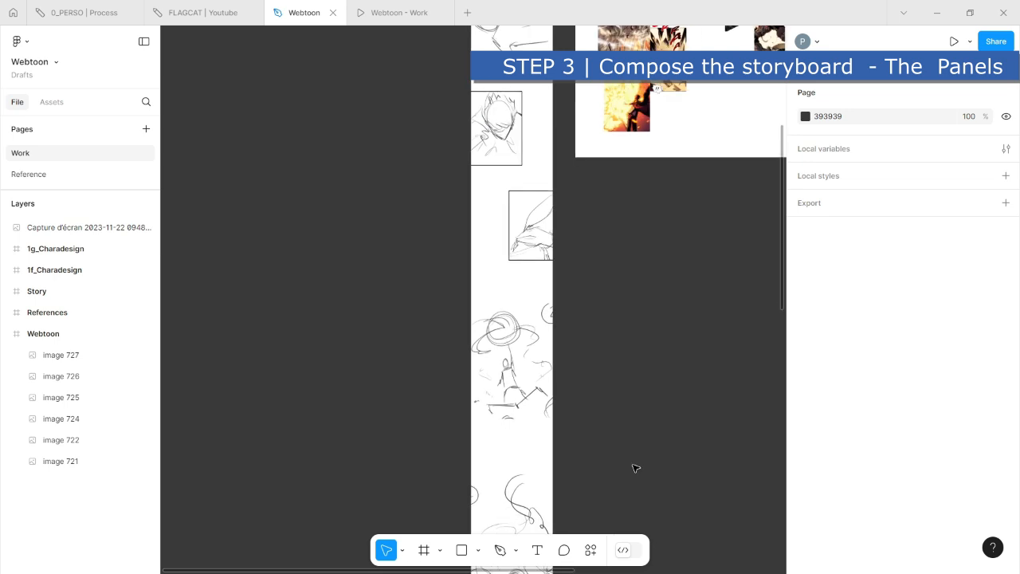
{"action": "left_click_drag", "start_coordinate": [636, 470], "coordinate": [575, 378]}
{"action": "left_click", "coordinate": [452, 284]}
{"action": "scroll", "coordinate": [883, 490], "scroll_direction": "down", "scroll_amount": 2}
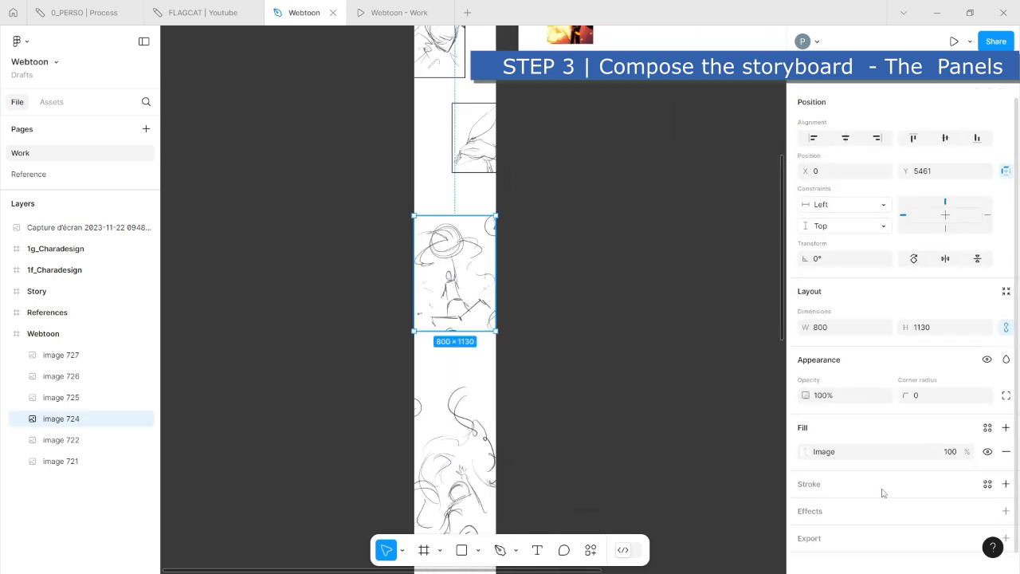
{"action": "left_click", "coordinate": [939, 532]}
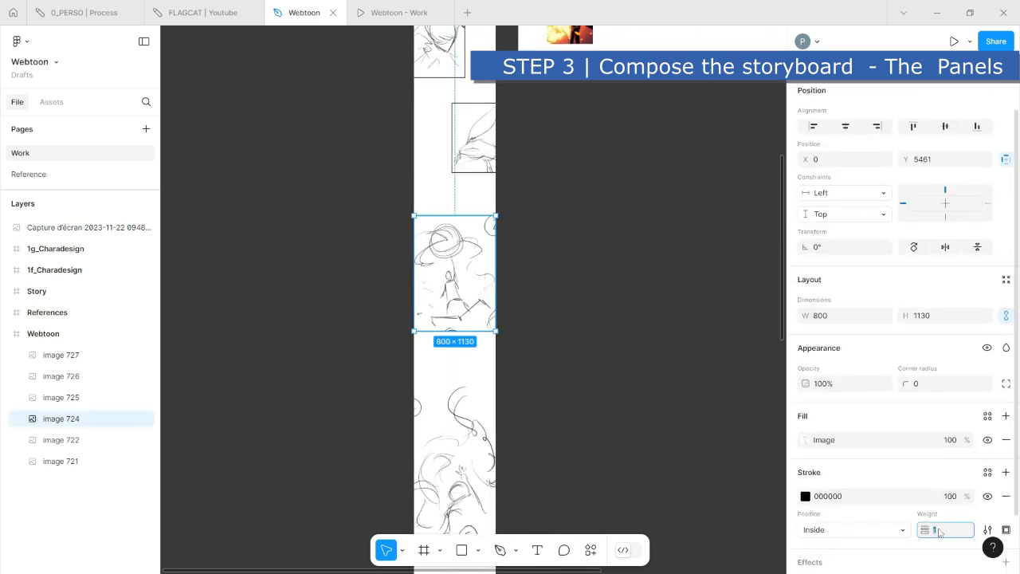
{"action": "left_click", "coordinate": [577, 273]}
- Move the sphere scene image down and extend its crop upward and past both frame edges to 929 × 1373
{"action": "mouse_move", "coordinate": [478, 279]}
{"action": "left_mouse_down"}
{"action": "mouse_move", "coordinate": [478, 296]}
{"action": "mouse_move", "coordinate": [468, 295]}
{"action": "left_mouse_up"}
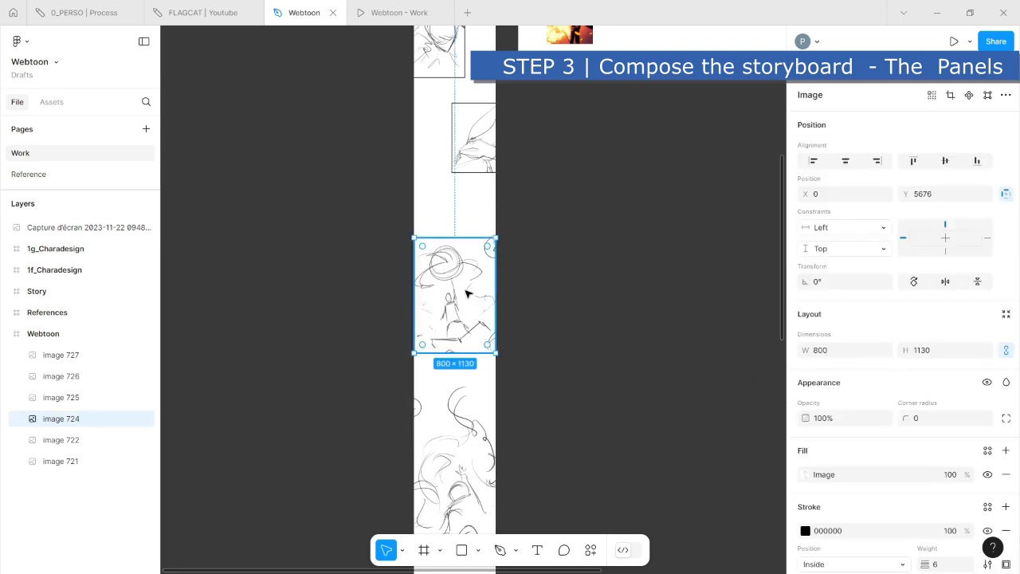
{"action": "double_click", "coordinate": [468, 295]}
{"action": "left_click", "coordinate": [658, 287]}
{"action": "left_click", "coordinate": [652, 314]}
{"action": "left_click_drag", "start_coordinate": [415, 238], "coordinate": [409, 216]}
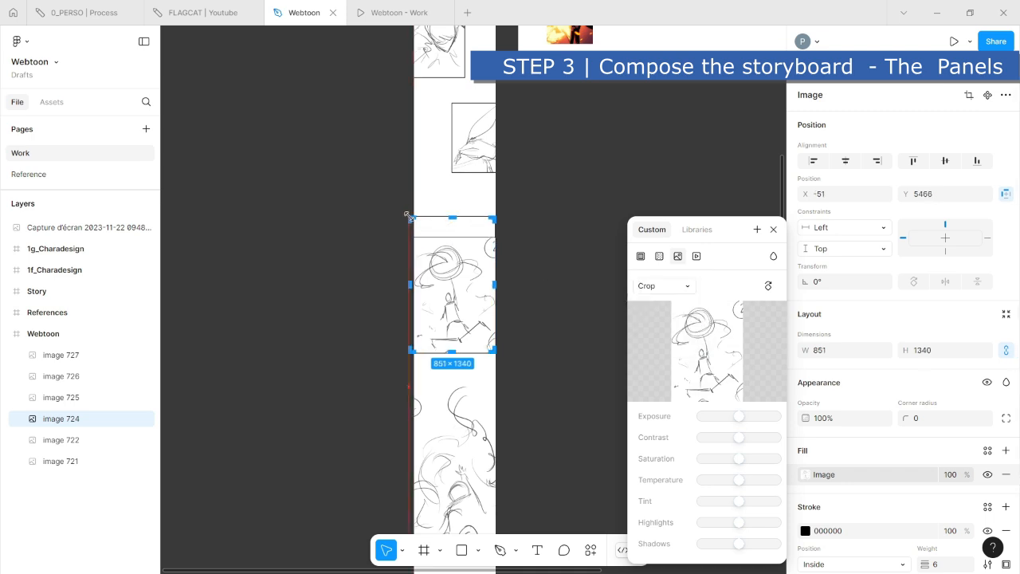
{"action": "left_click_drag", "start_coordinate": [496, 216], "coordinate": [502, 214]}
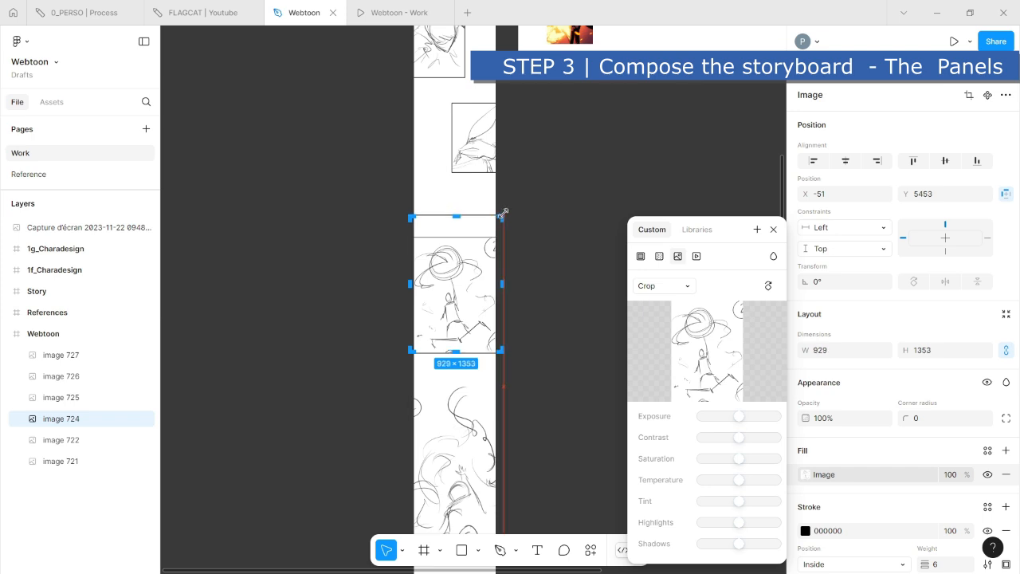
{"action": "left_click", "coordinate": [537, 240]}
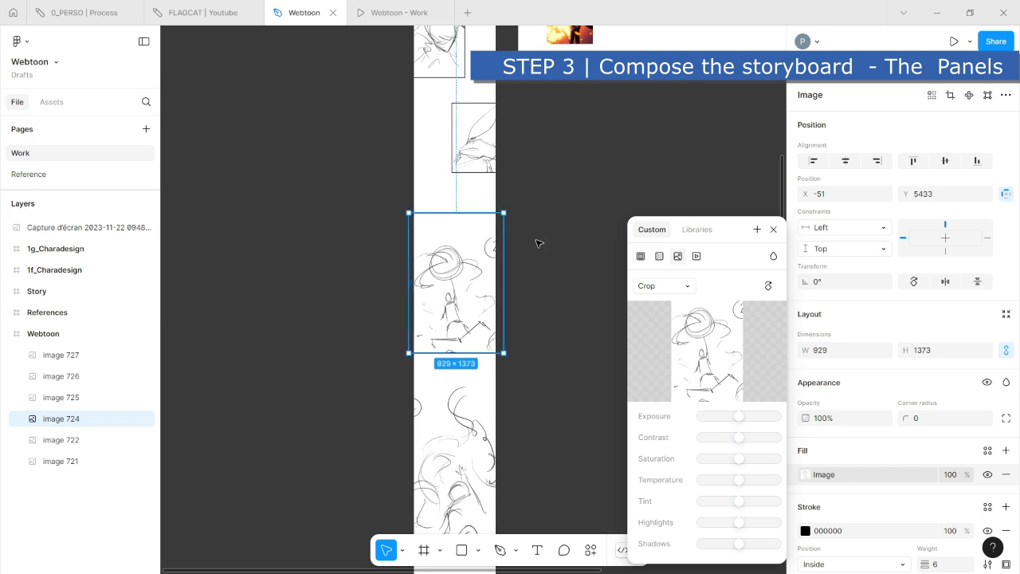
{"action": "left_click", "coordinate": [543, 366]}
- Crop the swirling energy image (image 725) below the sphere scene to 929 × 1464
{"action": "scroll", "coordinate": [519, 336], "scroll_direction": "up", "scroll_amount": 4}
{"action": "scroll", "coordinate": [519, 336], "scroll_direction": "down", "scroll_amount": 4}
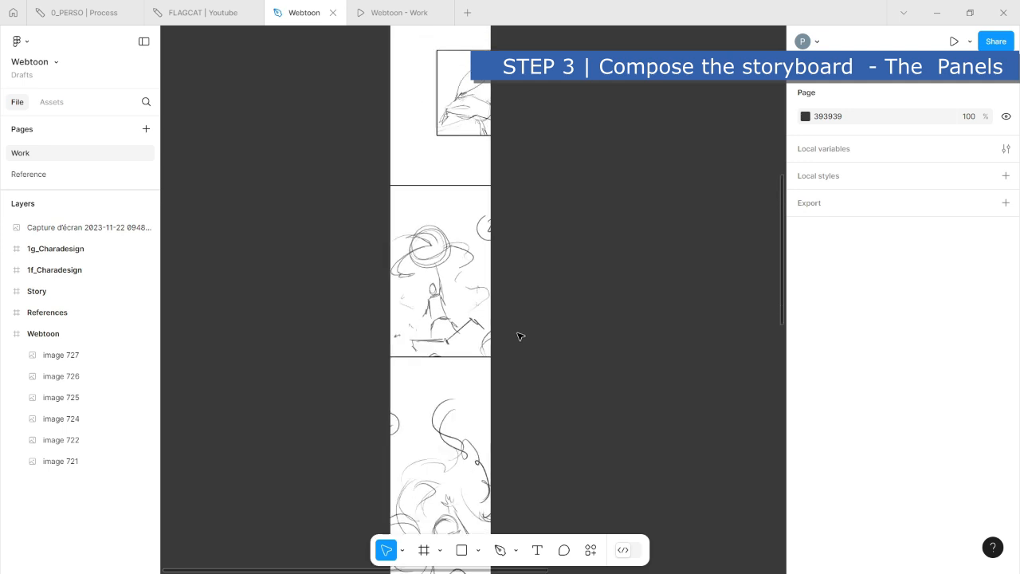
{"action": "left_click_drag", "start_coordinate": [570, 449], "coordinate": [575, 319]}
{"action": "left_click", "coordinate": [482, 405]}
{"action": "mouse_move", "coordinate": [471, 385]}
{"action": "left_mouse_down"}
{"action": "mouse_move", "coordinate": [467, 369]}
{"action": "mouse_move", "coordinate": [468, 379]}
{"action": "left_mouse_up"}
{"action": "double_click", "coordinate": [469, 381]}
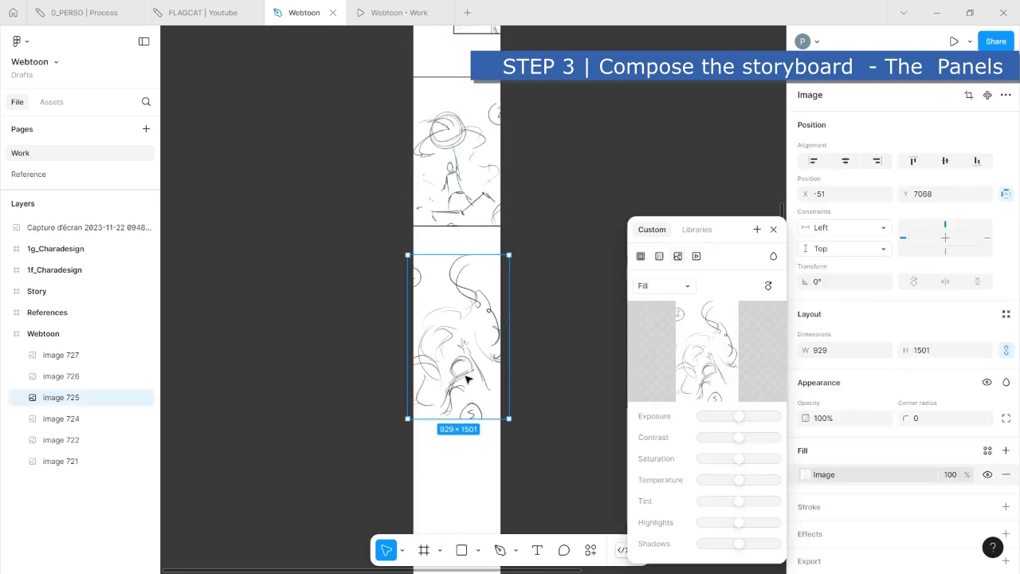
{"action": "left_click", "coordinate": [660, 285]}
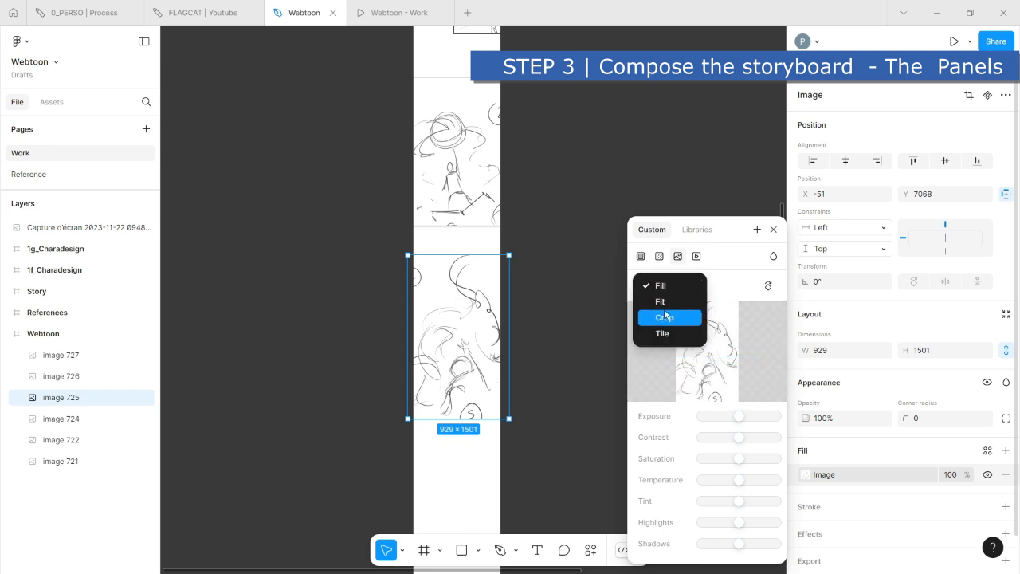
{"action": "left_click", "coordinate": [666, 318]}
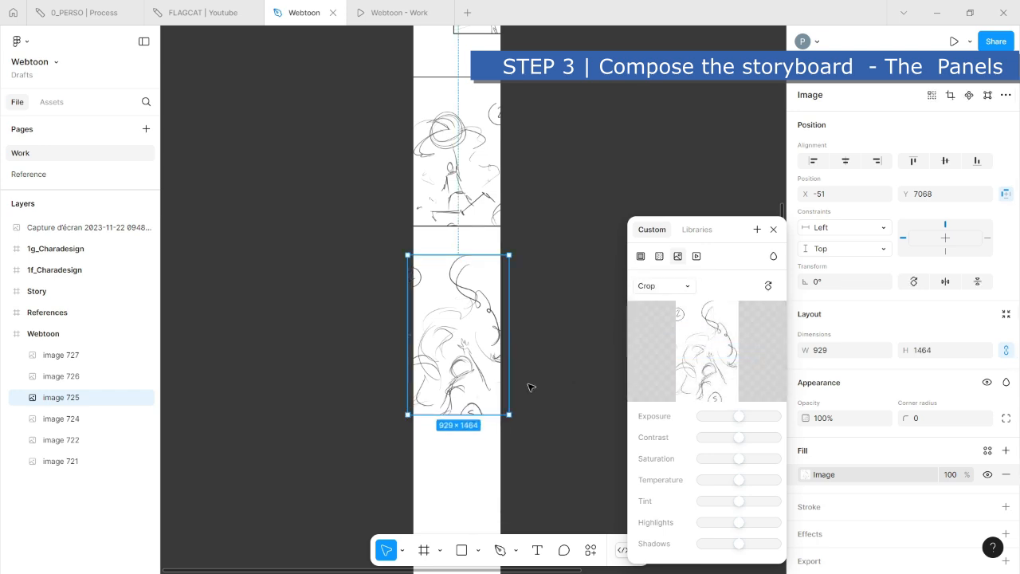
- Add a black inside stroke to the cropped swirling energy image
{"action": "left_click", "coordinate": [828, 510]}
{"action": "left_click", "coordinate": [827, 513]}
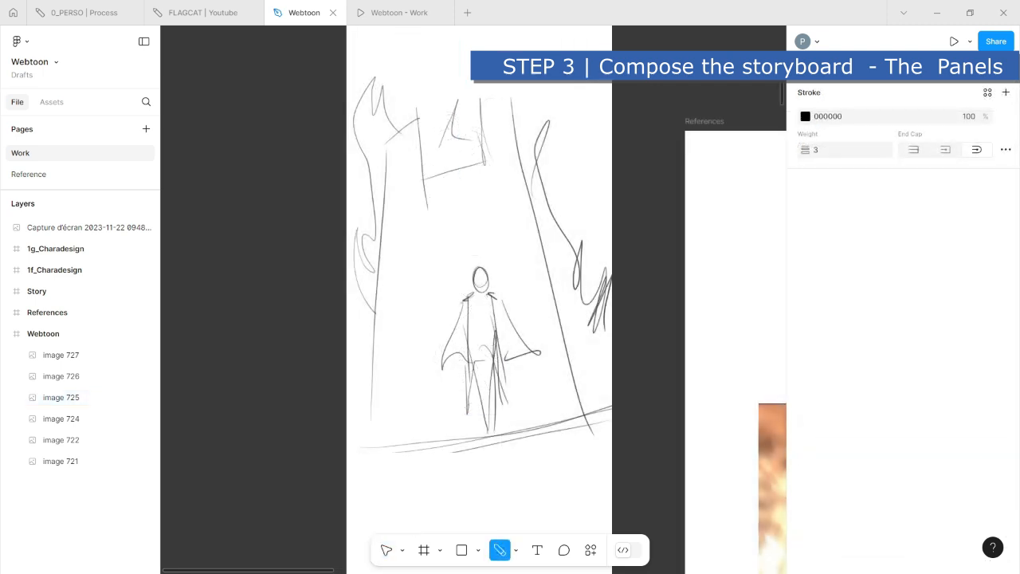
{"action": "scroll", "coordinate": [462, 343], "scroll_direction": "down", "scroll_amount": 3}
- Draw six small debris shapes with the Pencil tool: one beside the standing figure and five scattered in the gap below it
{"action": "scroll", "coordinate": [462, 341], "scroll_direction": "down", "scroll_amount": 2}
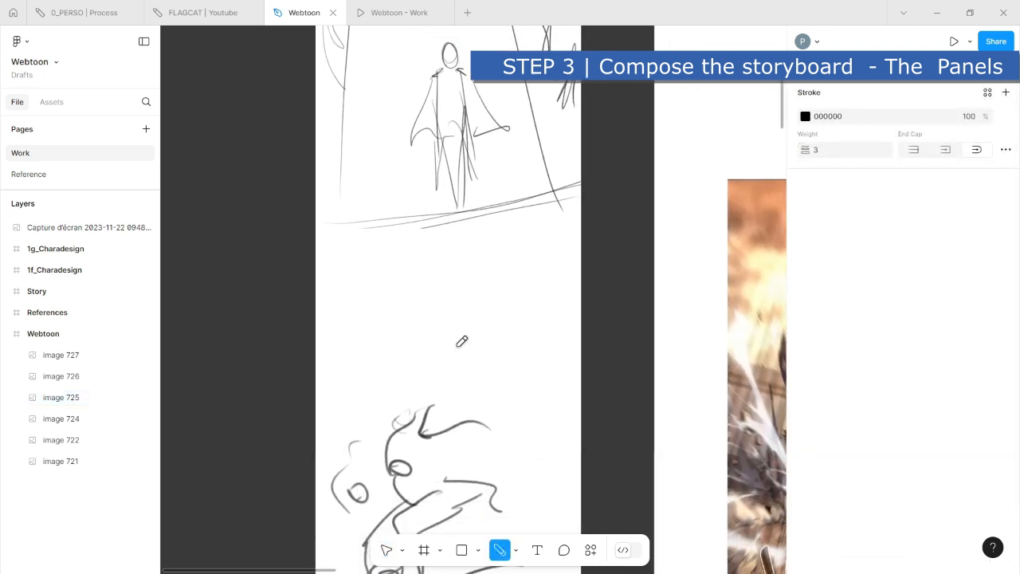
{"action": "key", "text": "Escape"}
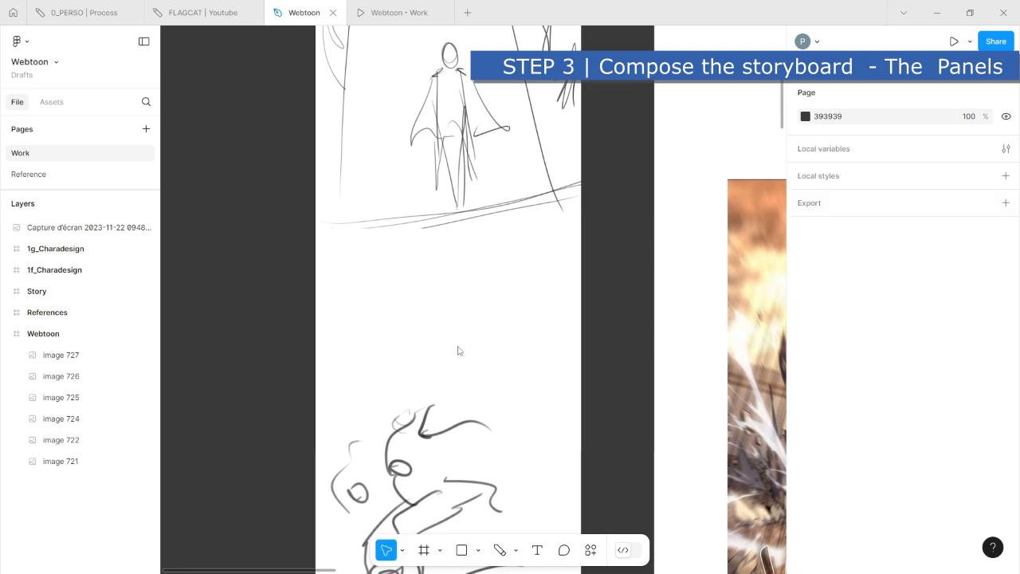
{"action": "scroll", "coordinate": [459, 349], "scroll_direction": "up", "scroll_amount": 1}
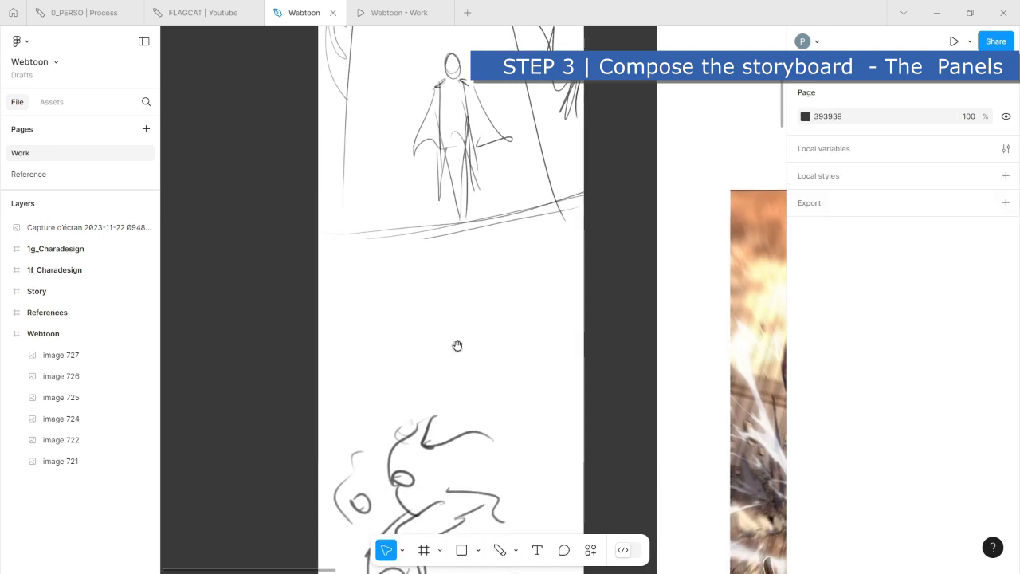
{"action": "scroll", "coordinate": [458, 346], "scroll_direction": "down", "scroll_amount": 5}
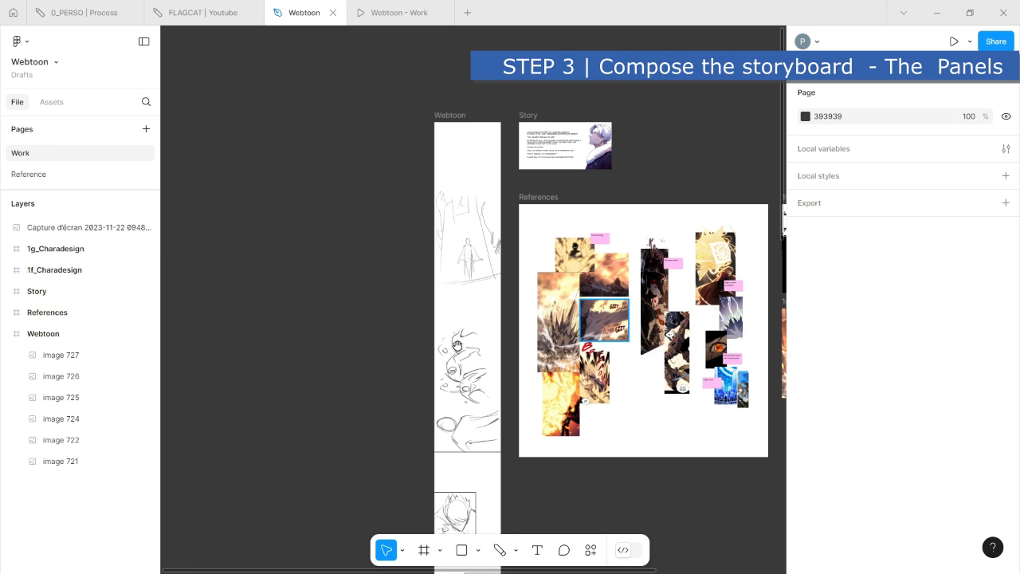
{"action": "scroll", "coordinate": [446, 287], "scroll_direction": "up", "scroll_amount": 5}
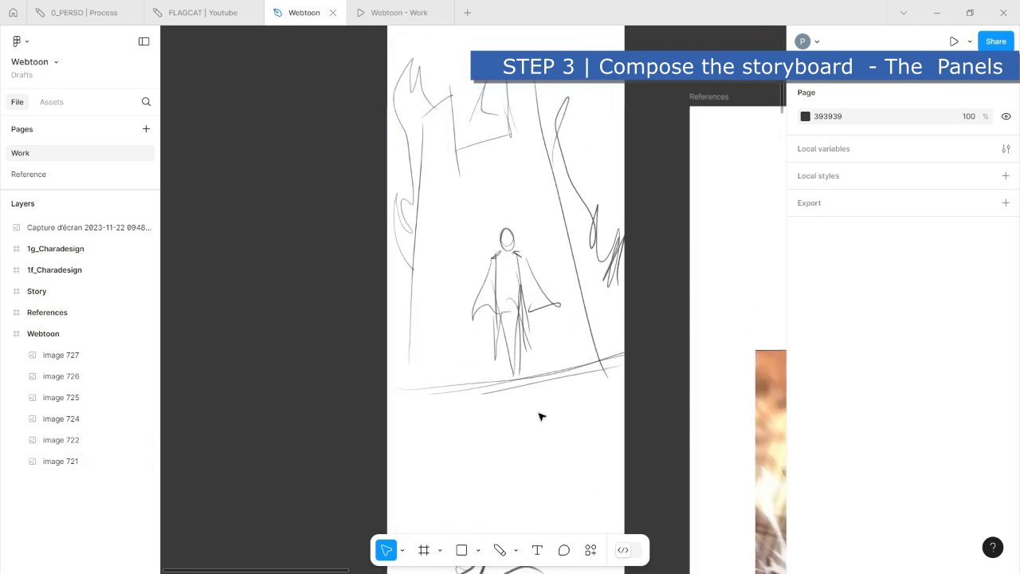
{"action": "key", "text": "shift+p"}
{"action": "left_click_drag", "start_coordinate": [484, 396], "coordinate": [494, 412]}
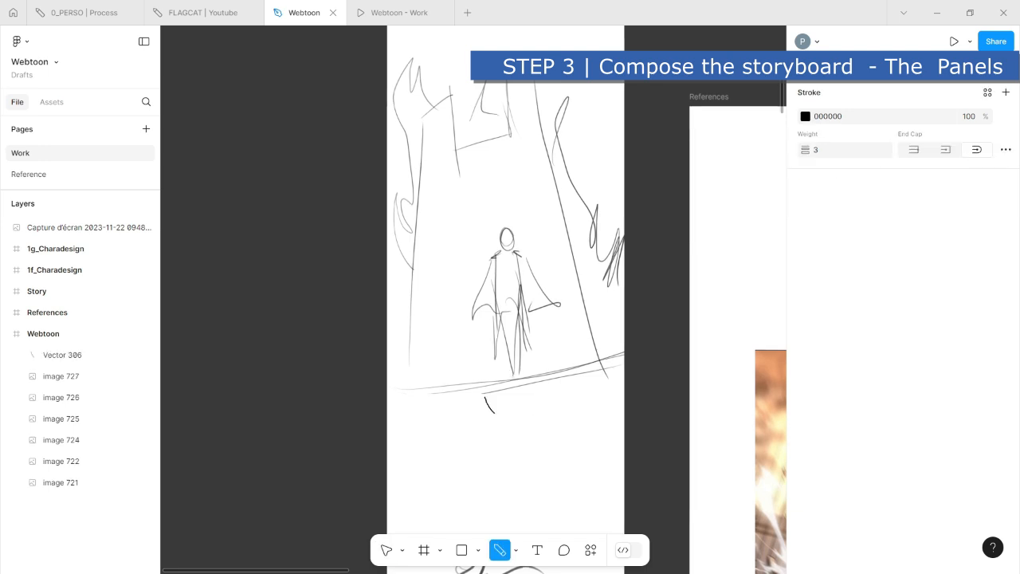
{"action": "left_click_drag", "start_coordinate": [504, 460], "coordinate": [508, 449]}
{"action": "left_click_drag", "start_coordinate": [484, 482], "coordinate": [526, 499]}
{"action": "left_click_drag", "start_coordinate": [453, 322], "coordinate": [457, 316]}
{"action": "scroll", "coordinate": [539, 413], "scroll_direction": "down", "scroll_amount": 3}
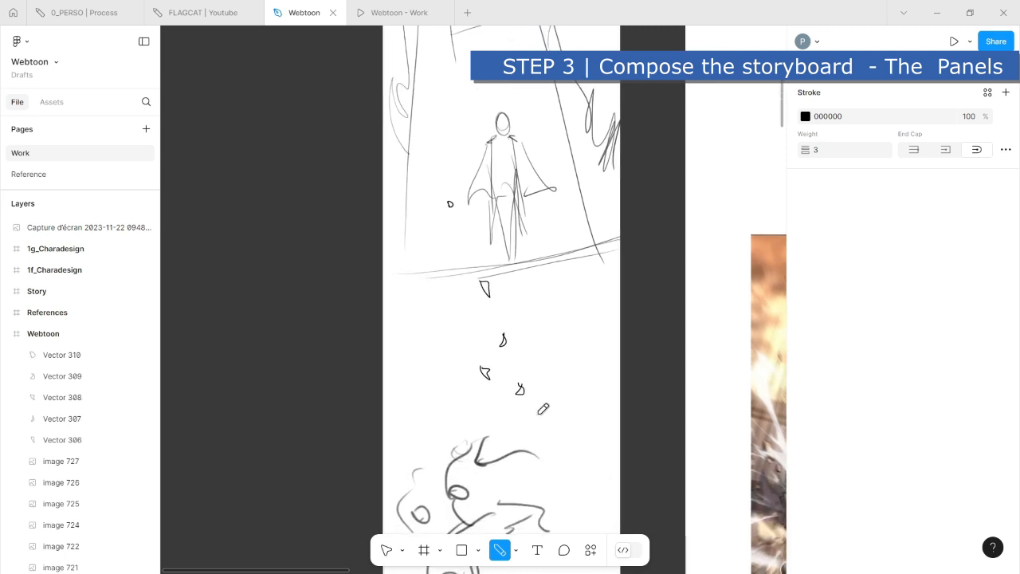
{"action": "left_click_drag", "start_coordinate": [543, 427], "coordinate": [549, 420]}
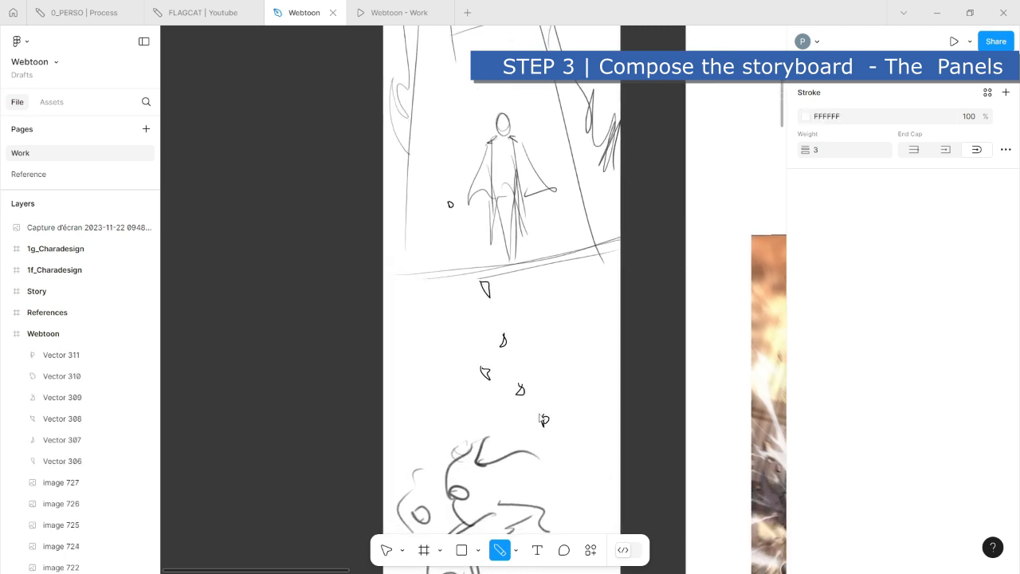
{"action": "key", "text": "v"}
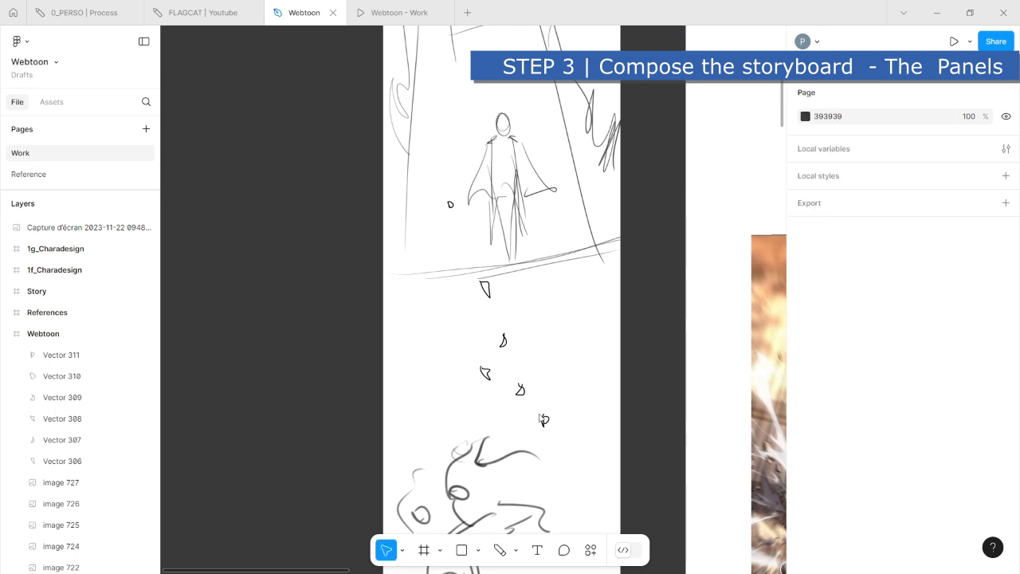
- Group the five small debris shapes below the standing figure, leaving the figure image out of the group
{"action": "key", "text": "ctrl+minus"}
{"action": "key", "text": "ctrl+minus"}
{"action": "key", "text": "ctrl+minus"}
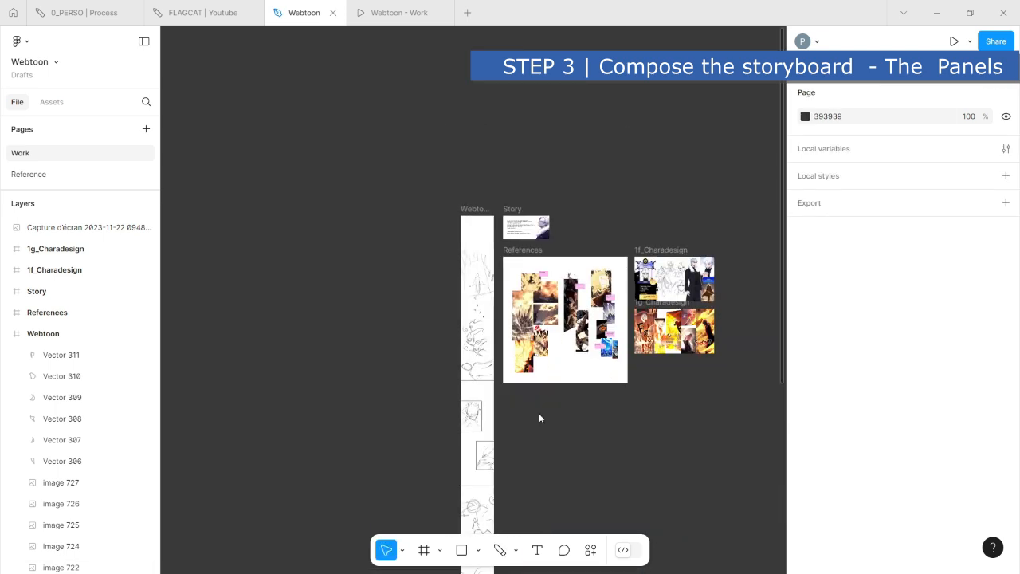
{"action": "scroll", "coordinate": [500, 343], "scroll_direction": "up", "scroll_amount": 6}
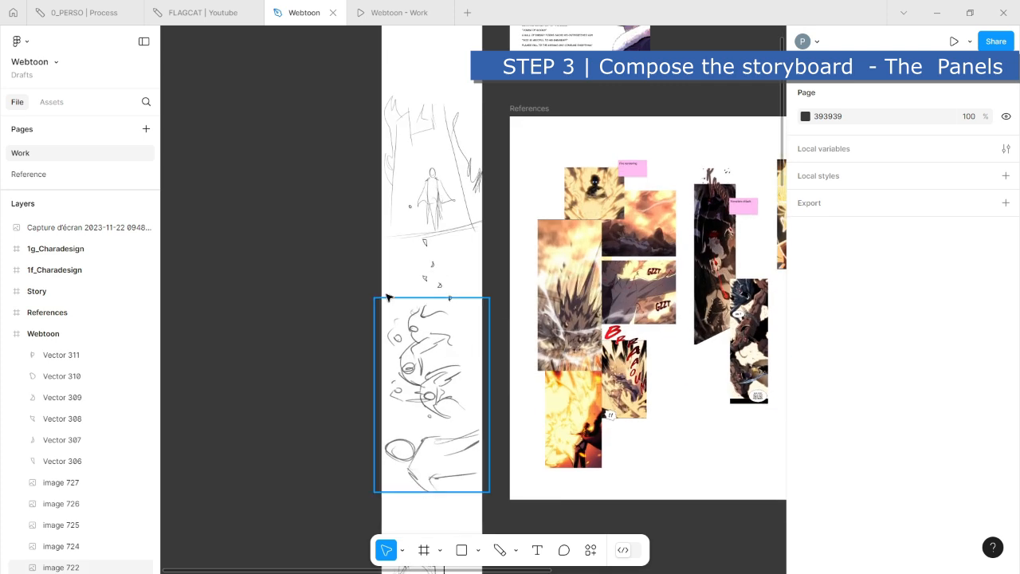
{"action": "left_click_drag", "start_coordinate": [349, 231], "coordinate": [469, 323]}
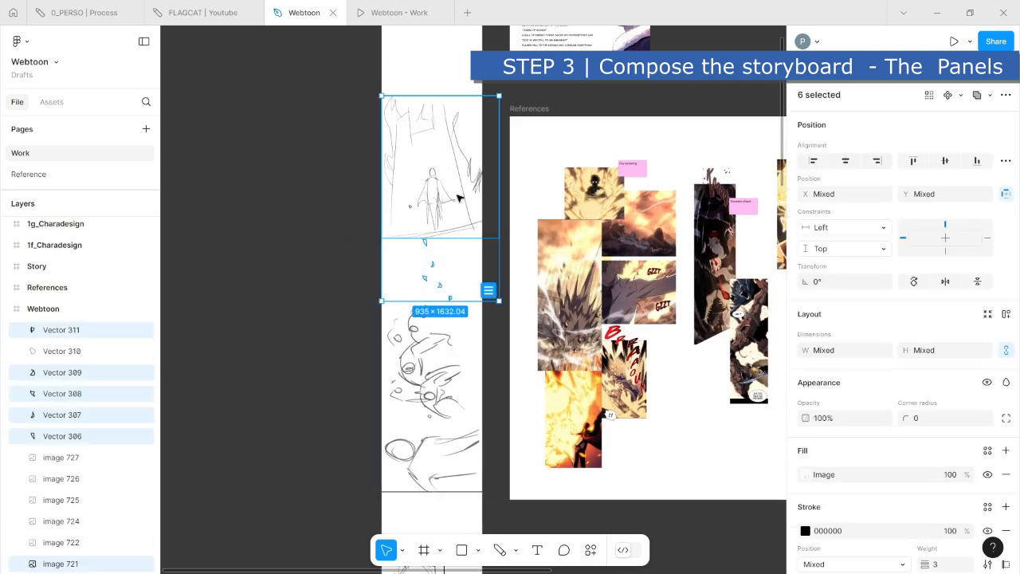
{"action": "key", "text": "ctrl+g"}
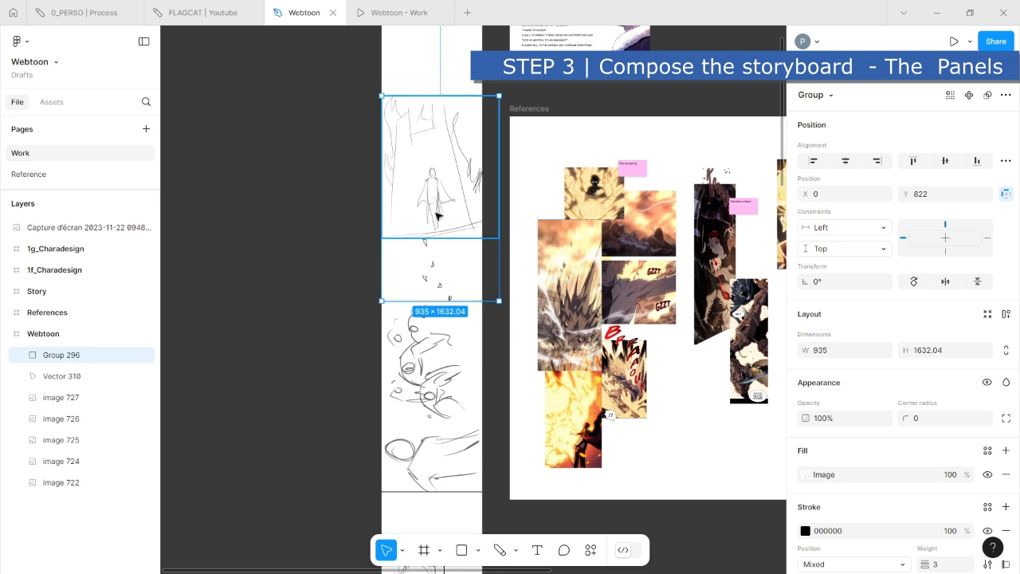
{"action": "key", "text": "ctrl+z"}
{"action": "left_click", "coordinate": [443, 189], "text": "shift"}
{"action": "key", "text": "ctrl+g"}
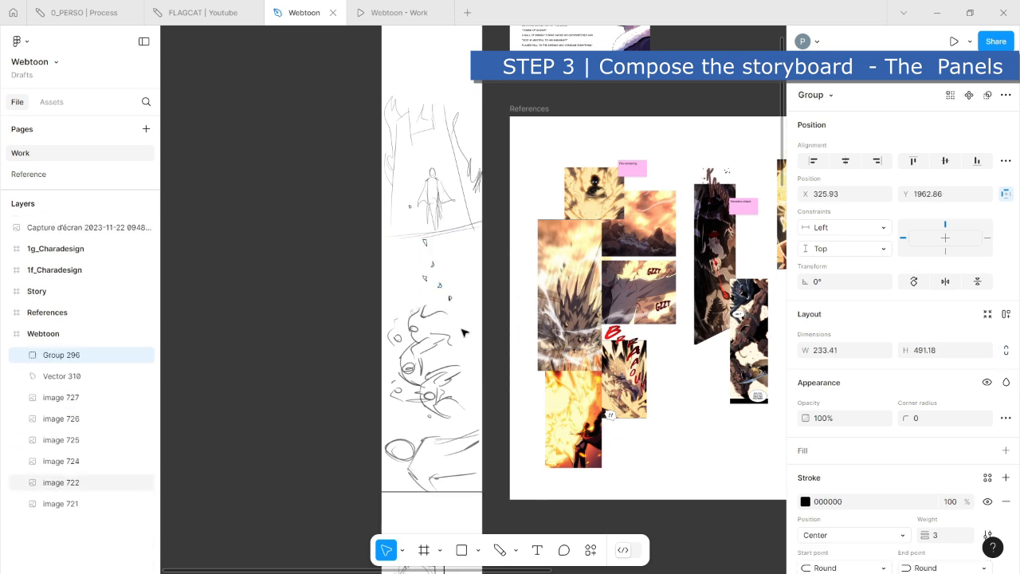
- Move the grouped debris shapes and the sketched panel beneath them (image 722) slightly down in the Webtoon frame
{"action": "left_click", "coordinate": [464, 289]}
{"action": "left_click_drag", "start_coordinate": [431, 266], "coordinate": [430, 275]}
{"action": "left_click", "coordinate": [438, 410]}
{"action": "left_click_drag", "start_coordinate": [458, 370], "coordinate": [461, 383]}
{"action": "left_click", "coordinate": [349, 221]}
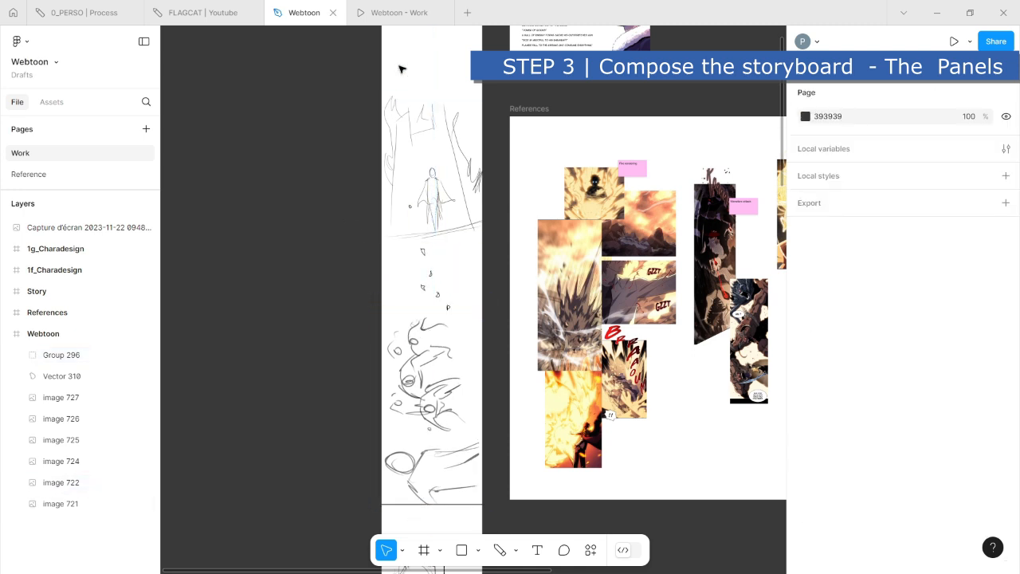
- Switch to the Webtoon - Work prototype preview and read through the storyboard panels
{"action": "left_click", "coordinate": [396, 23]}
{"action": "scroll", "coordinate": [533, 263], "scroll_direction": "down", "scroll_amount": 15}
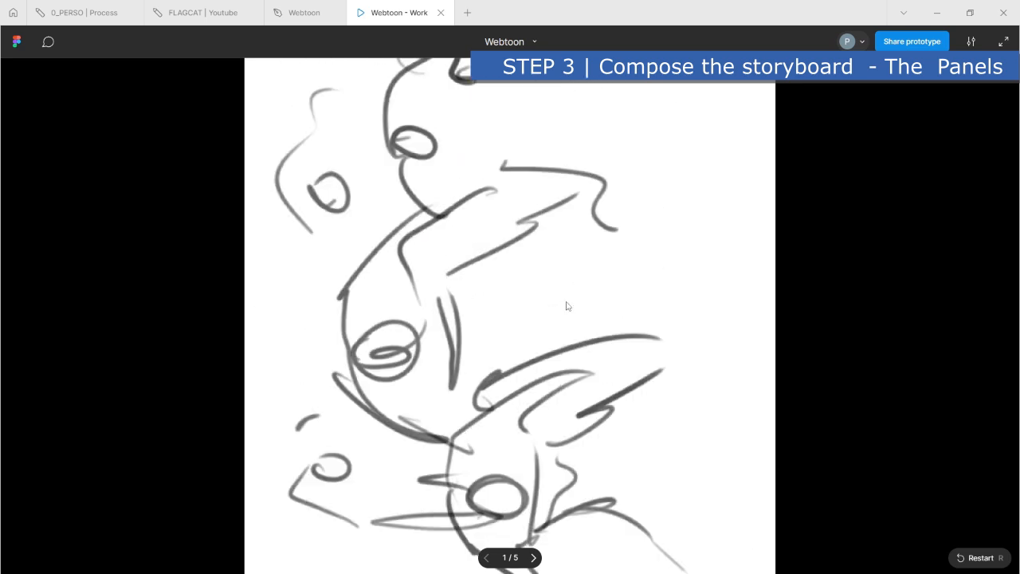
{"action": "scroll", "coordinate": [571, 318], "scroll_direction": "down", "scroll_amount": 15}
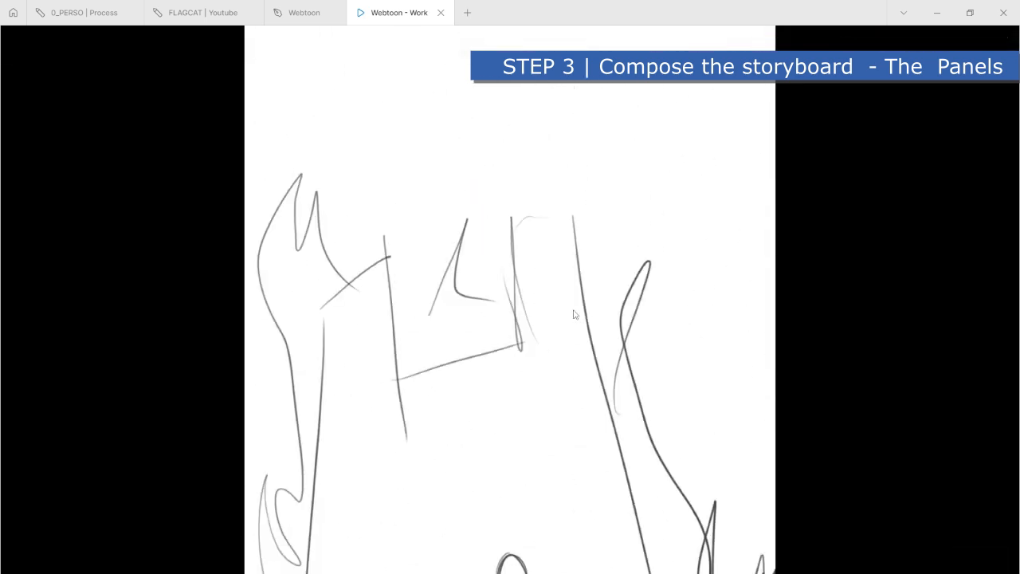
{"action": "scroll", "coordinate": [572, 311], "scroll_direction": "down", "scroll_amount": 15}
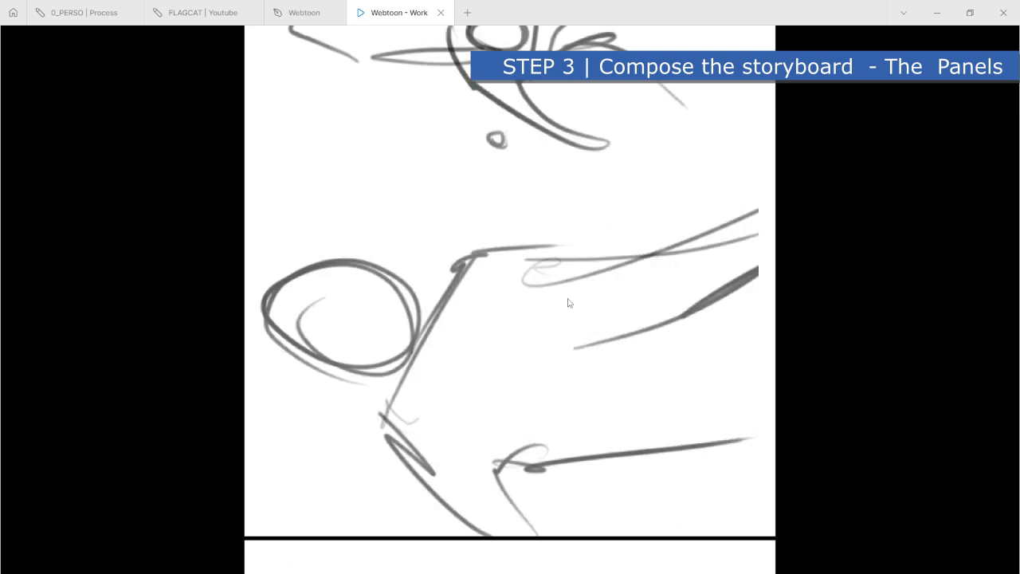
{"action": "scroll", "coordinate": [568, 301], "scroll_direction": "down", "scroll_amount": 10}
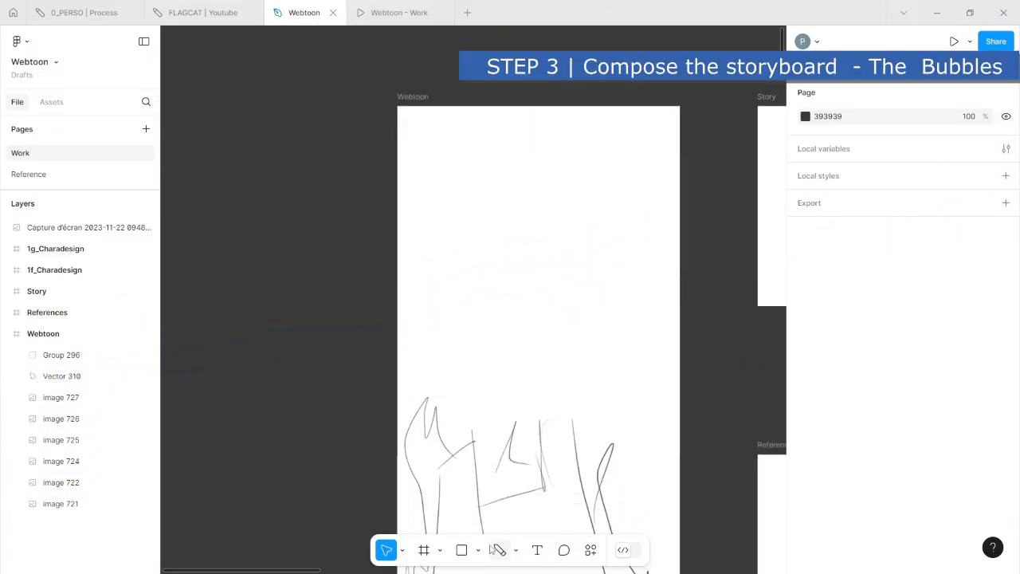
- Draw a 299 × 228 ellipse on the empty canvas beside the upper part of the Webtoon frame
{"action": "left_click", "coordinate": [477, 551]}
{"action": "left_click", "coordinate": [499, 469]}
{"action": "mouse_move", "coordinate": [257, 263]}
{"action": "left_mouse_down"}
{"action": "mouse_move", "coordinate": [340, 345]}
{"action": "mouse_move", "coordinate": [360, 326]}
{"action": "left_mouse_up"}
{"action": "scroll", "coordinate": [391, 371], "scroll_direction": "left", "scroll_amount": 5}
{"action": "scroll", "coordinate": [515, 365], "scroll_direction": "up", "scroll_amount": 3}
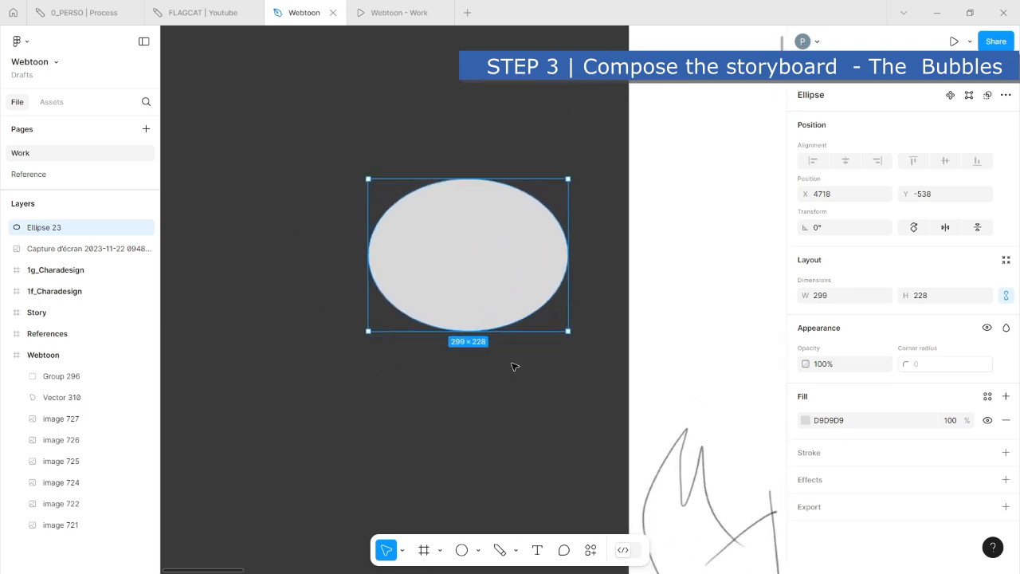
- Set the ellipse's fill colour to white (FFFFFF)
{"action": "scroll", "coordinate": [522, 367], "scroll_direction": "up", "scroll_amount": 1}
{"action": "left_click", "coordinate": [492, 367]}
{"action": "left_click", "coordinate": [430, 257]}
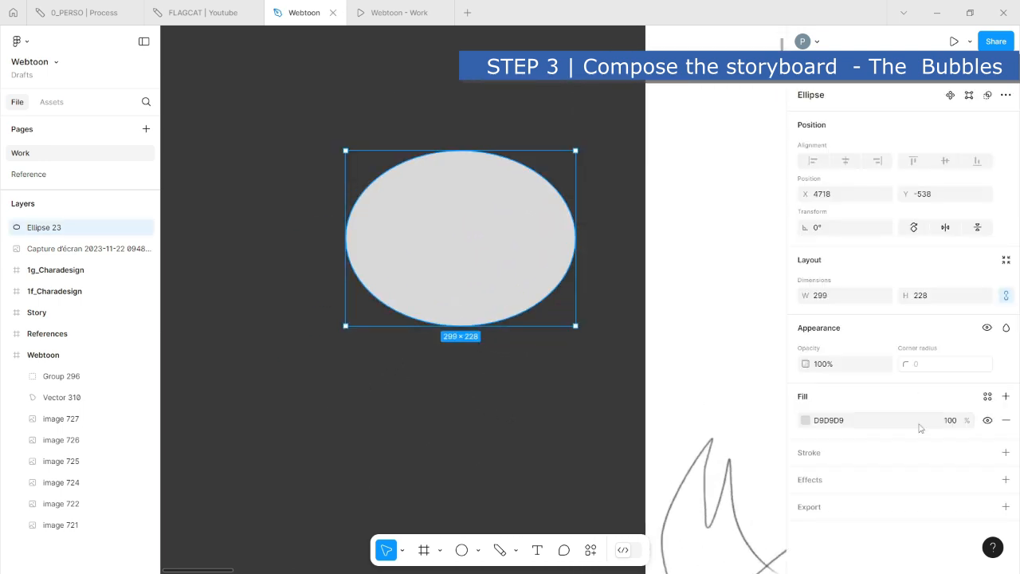
{"action": "left_click", "coordinate": [806, 423]}
{"action": "left_click_drag", "start_coordinate": [681, 276], "coordinate": [573, 172]}
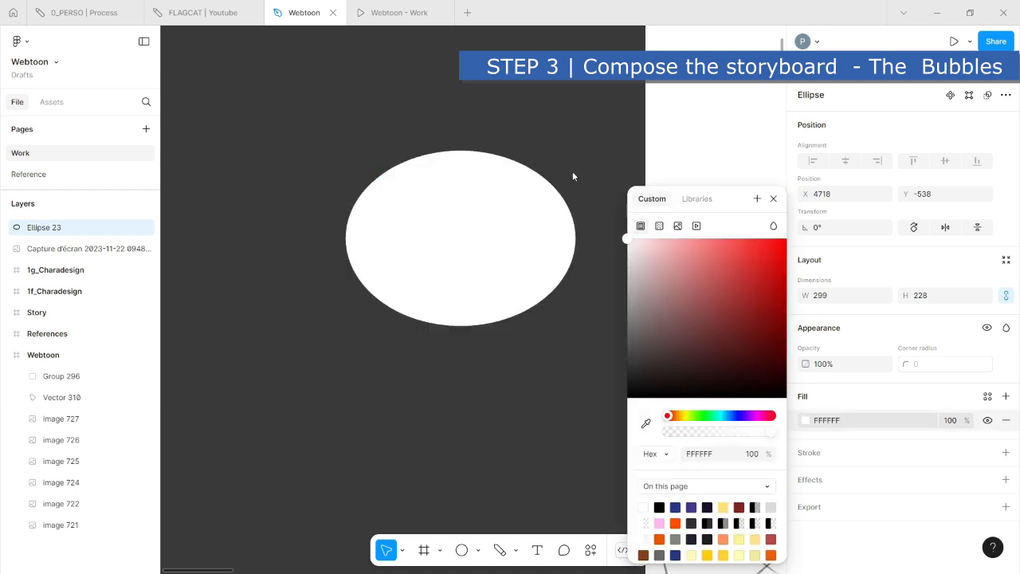
{"action": "left_click", "coordinate": [446, 476]}
- Add a black inside stroke with weight 4 to the white ellipse
{"action": "left_click", "coordinate": [451, 284]}
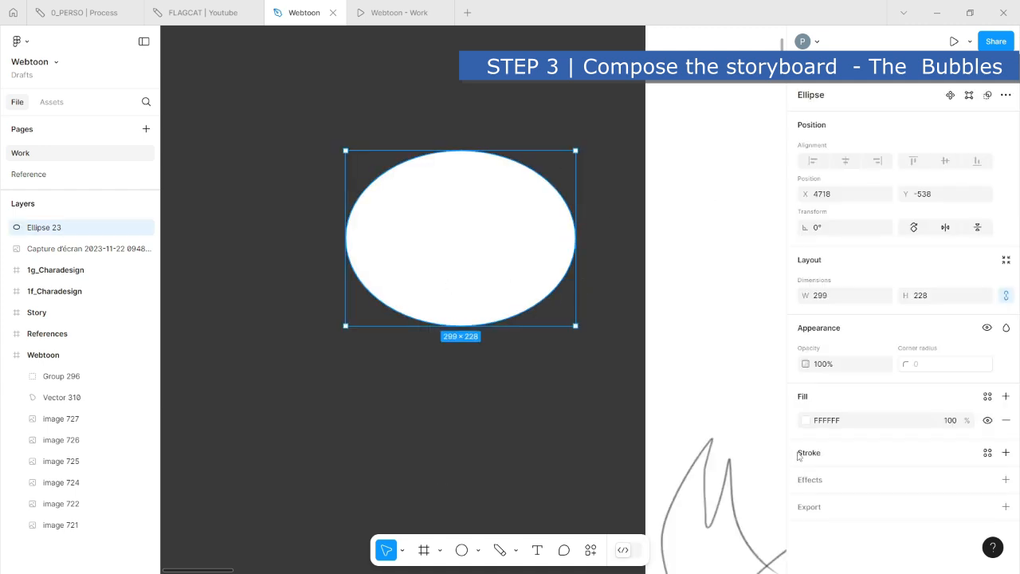
{"action": "left_click", "coordinate": [813, 454]}
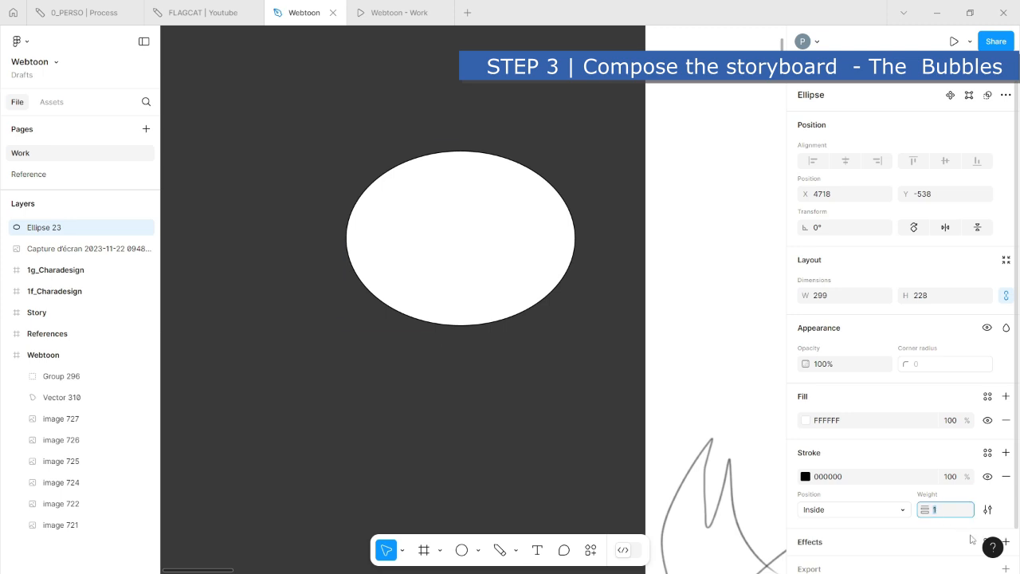
{"action": "type", "text": "6"}
{"action": "key", "text": "Return"}
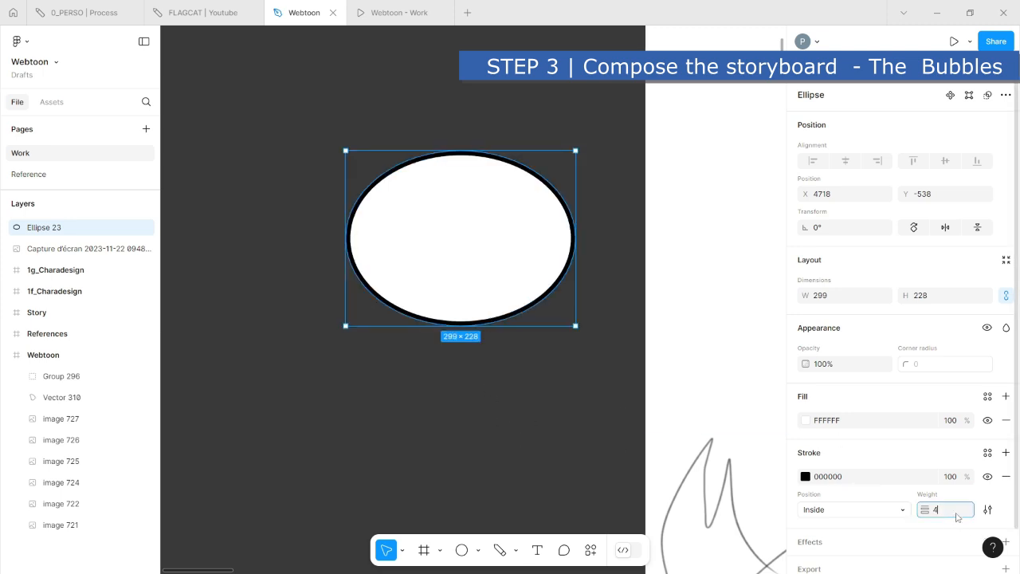
{"action": "left_click", "coordinate": [539, 365]}
- Draw a 27 × 45 triangle with the Polygon tool just below the ellipse and fill it white (FFFFFF)
{"action": "scroll", "coordinate": [540, 363], "scroll_direction": "right", "scroll_amount": 3}
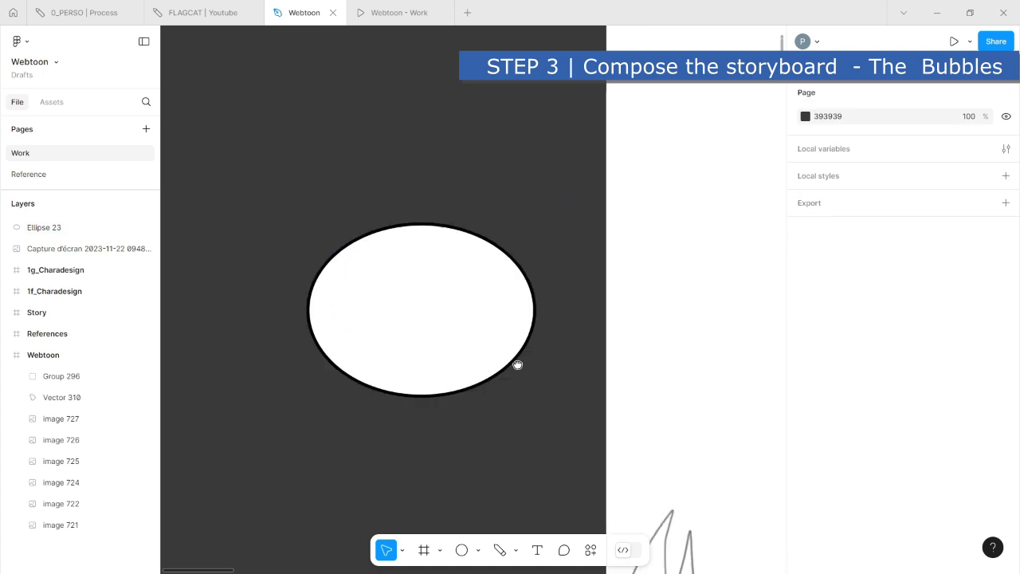
{"action": "left_click", "coordinate": [482, 549]}
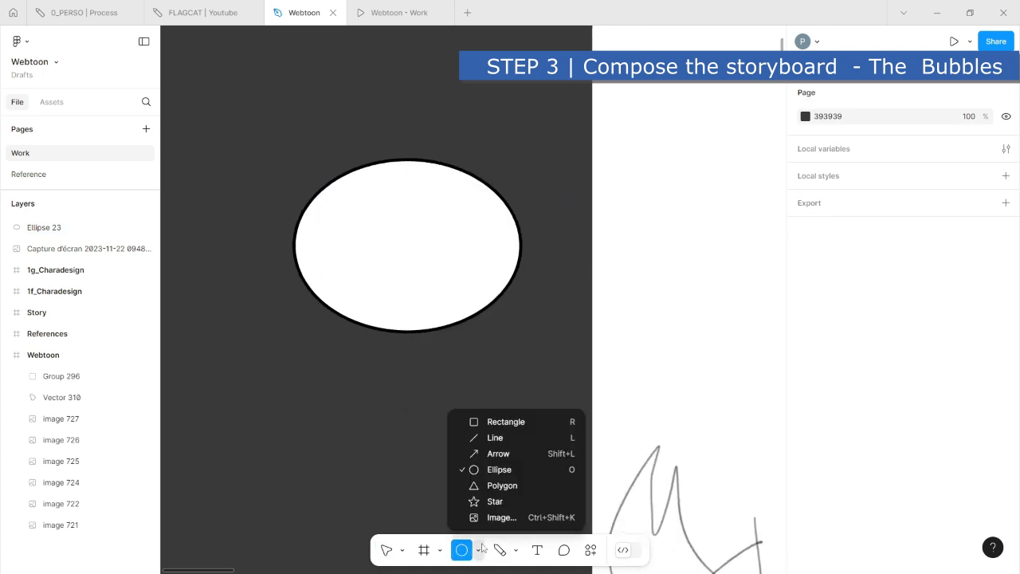
{"action": "left_click", "coordinate": [502, 484]}
{"action": "left_click_drag", "start_coordinate": [436, 359], "coordinate": [457, 394]}
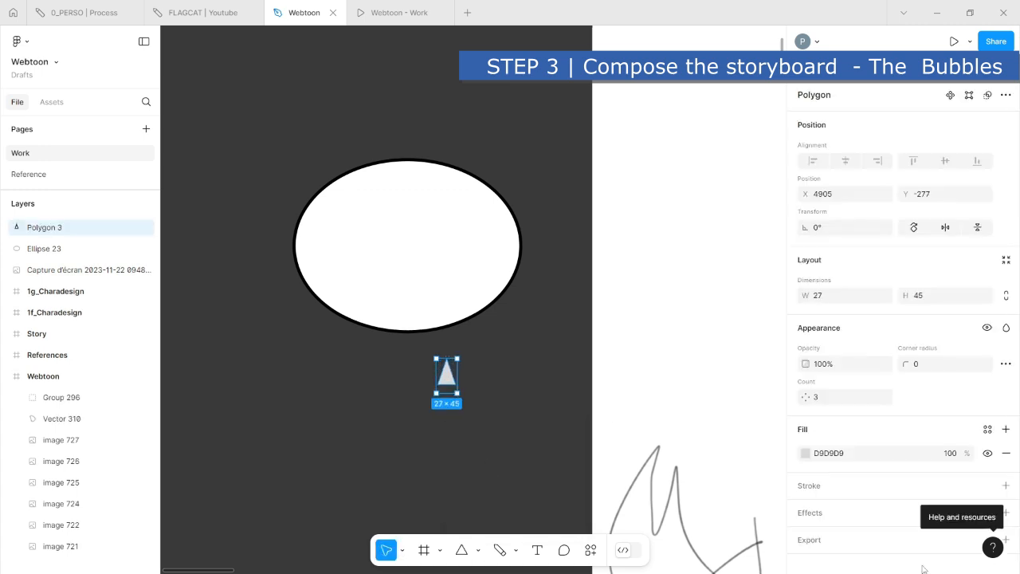
{"action": "left_click", "coordinate": [807, 454]}
{"action": "left_click_drag", "start_coordinate": [651, 296], "coordinate": [623, 236]}
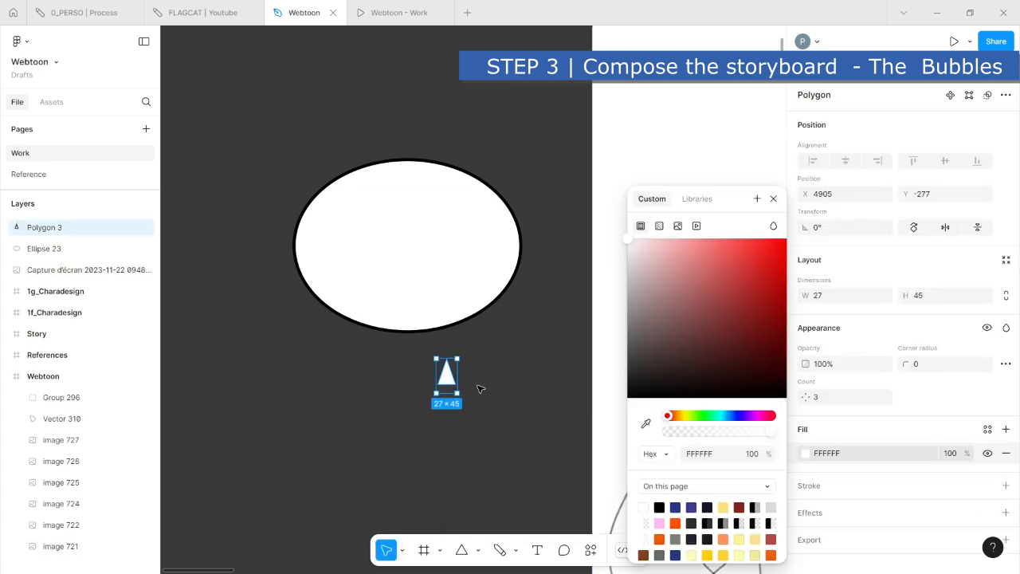
{"action": "left_click", "coordinate": [491, 380]}
- Rotate the triangle to point downward and place it centred over the ellipse's lower edge as a bubble tail
{"action": "left_click", "coordinate": [451, 379]}
{"action": "left_click_drag", "start_coordinate": [463, 400], "coordinate": [411, 332]}
{"action": "left_click", "coordinate": [465, 412]}
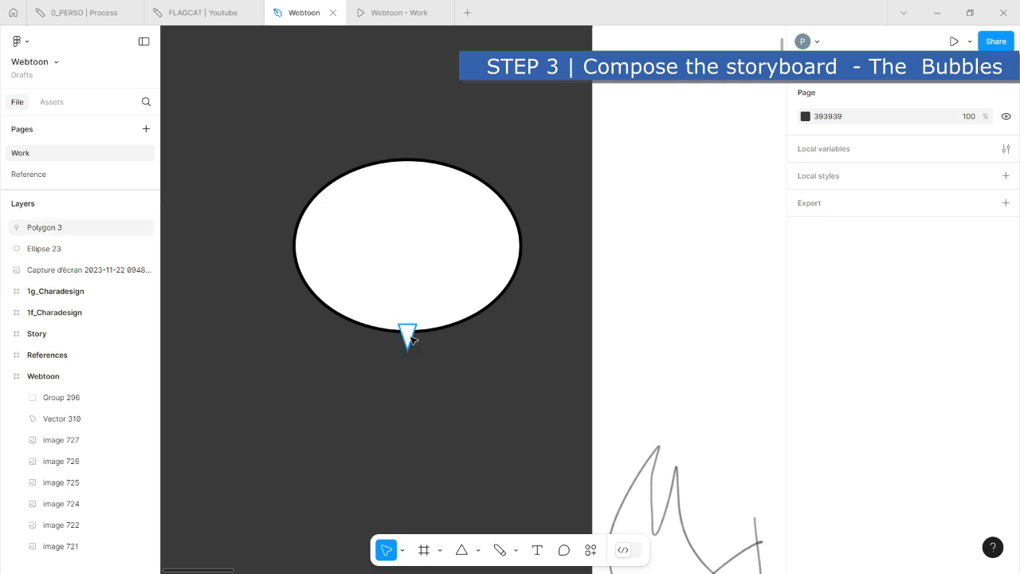
- Try to unite the ellipse and the triangle on top of it into a single shape
{"action": "left_click", "coordinate": [406, 335]}
{"action": "left_click", "coordinate": [437, 292], "text": "shift"}
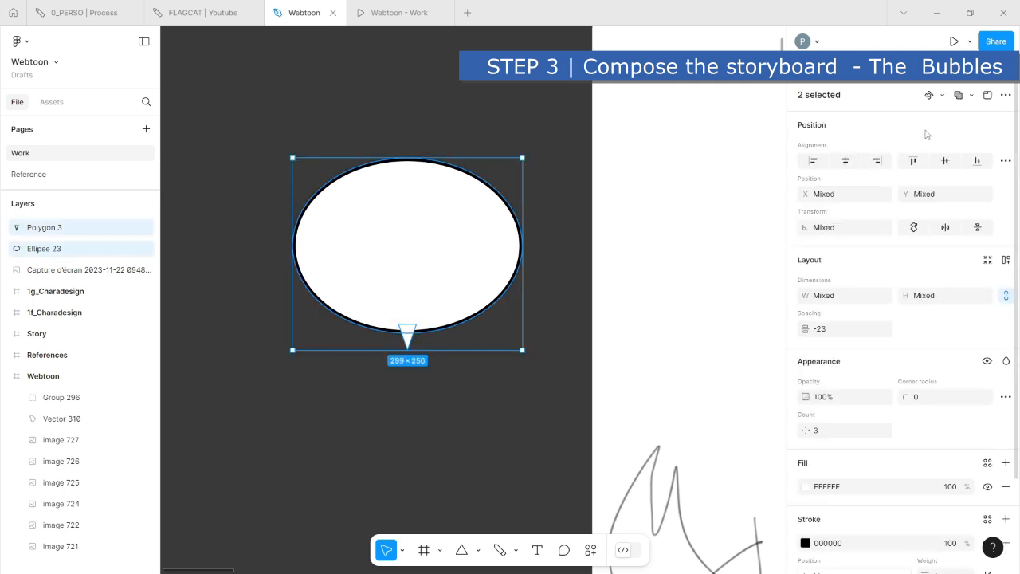
{"action": "left_click", "coordinate": [959, 95]}
{"action": "key", "text": "ctrl+z"}
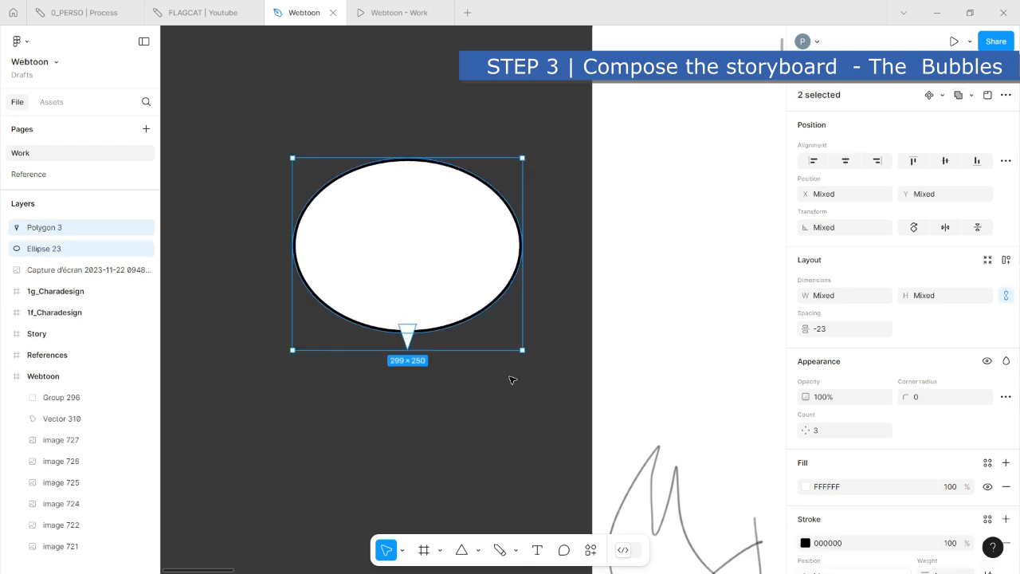
{"action": "left_click", "coordinate": [513, 381]}
- Bring the ellipse in front of the triangle and unite both shapes into one outlined speech bubble
{"action": "right_click", "coordinate": [441, 283]}
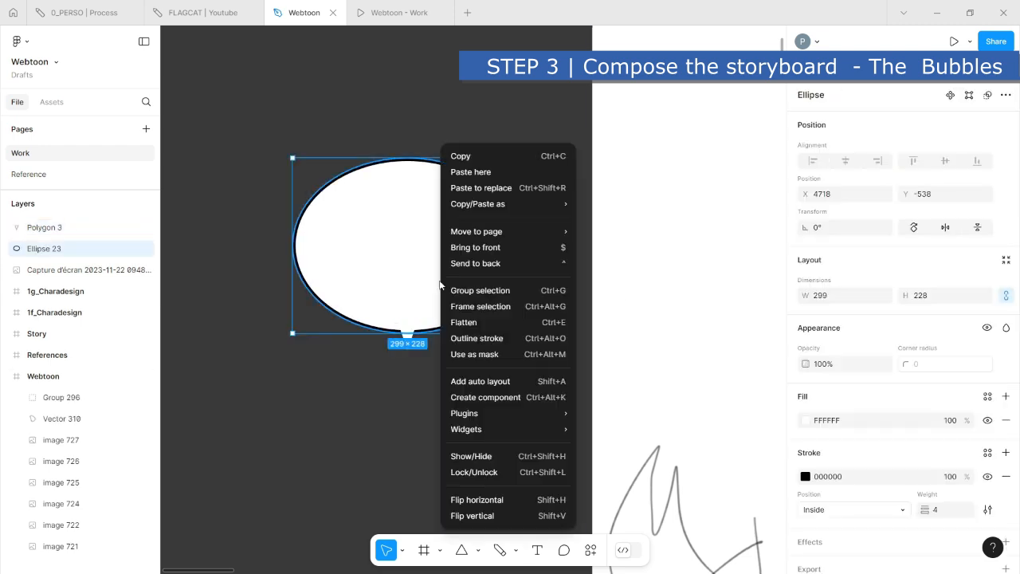
{"action": "left_click", "coordinate": [511, 249]}
{"action": "left_click_drag", "start_coordinate": [386, 381], "coordinate": [444, 307]}
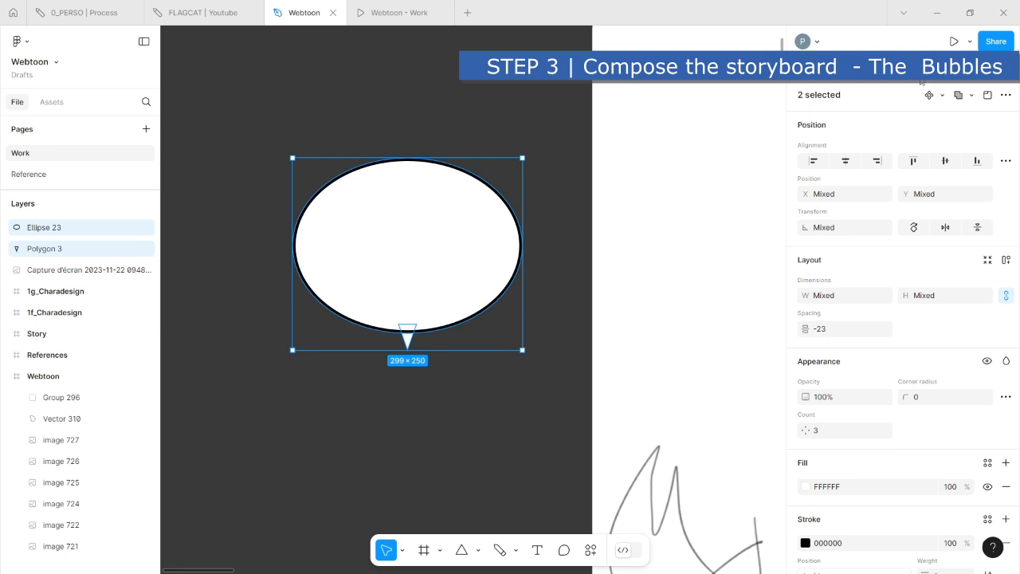
{"action": "left_click", "coordinate": [966, 97]}
{"action": "left_click", "coordinate": [503, 375]}
{"action": "scroll", "coordinate": [414, 367], "scroll_direction": "up", "scroll_amount": 2}
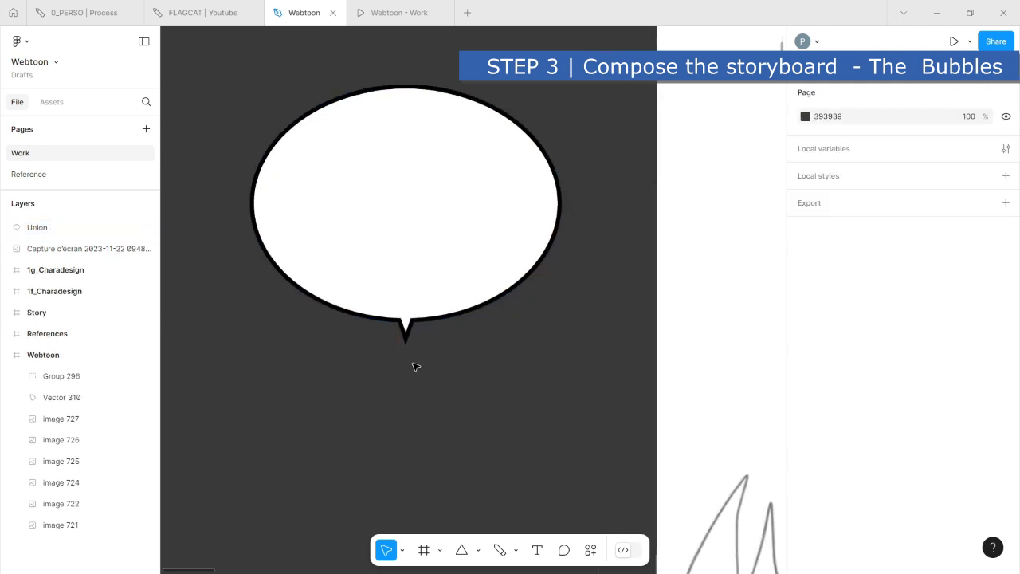
- Reposition the triangle inside the union so the tail stays centred and sticks out slightly further below the ellipse
{"action": "double_click", "coordinate": [409, 330]}
{"action": "mouse_move", "coordinate": [412, 333]}
{"action": "left_mouse_down"}
{"action": "mouse_move", "coordinate": [445, 321]}
{"action": "mouse_move", "coordinate": [408, 327]}
{"action": "left_mouse_up"}
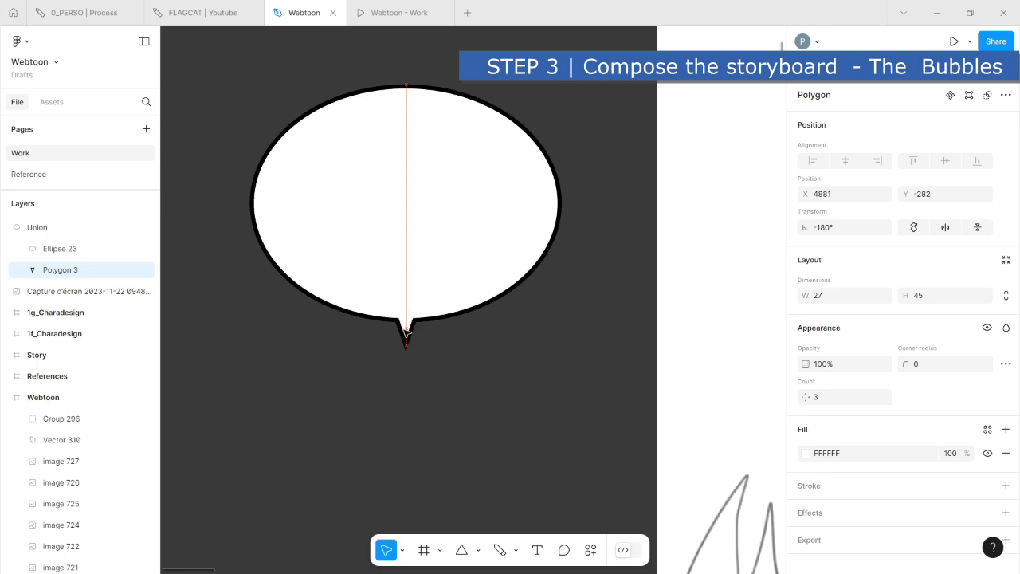
{"action": "left_click", "coordinate": [512, 391]}
{"action": "scroll", "coordinate": [514, 358], "scroll_direction": "down", "scroll_amount": 5}
{"action": "left_click_drag", "start_coordinate": [457, 328], "coordinate": [384, 418]}
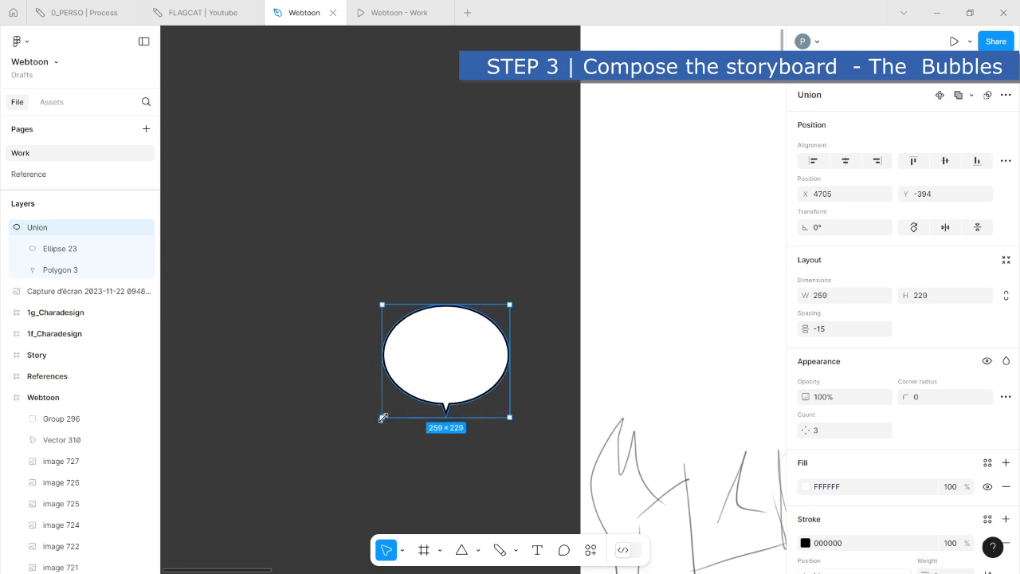
{"action": "left_click", "coordinate": [328, 444]}
{"action": "scroll", "coordinate": [478, 381], "scroll_direction": "up", "scroll_amount": 4}
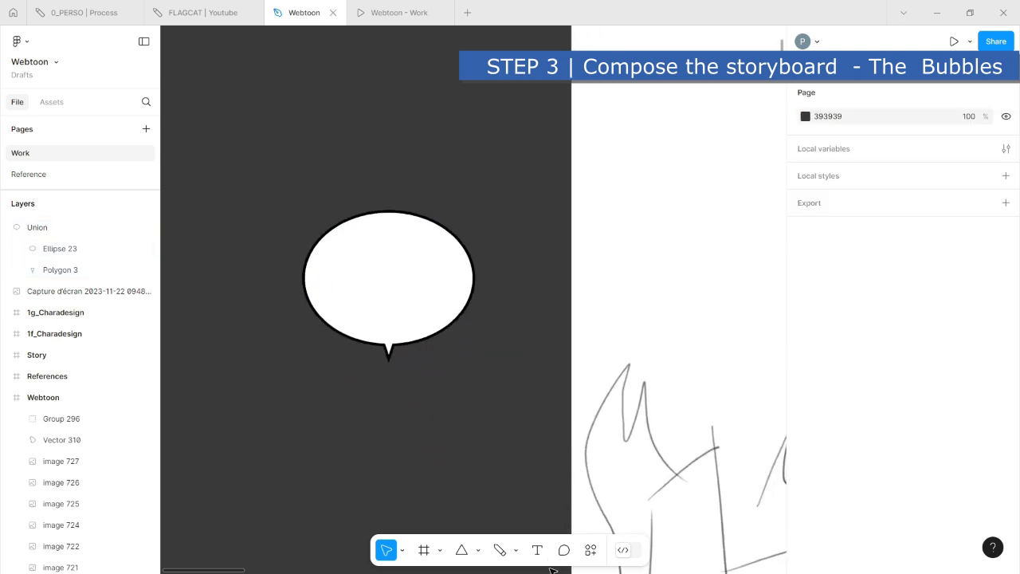
- Add a 170 × 122 text box with placeholder text inside the speech bubble and colour the text black (000000)
{"action": "left_click_drag", "start_coordinate": [333, 242], "coordinate": [447, 321]}
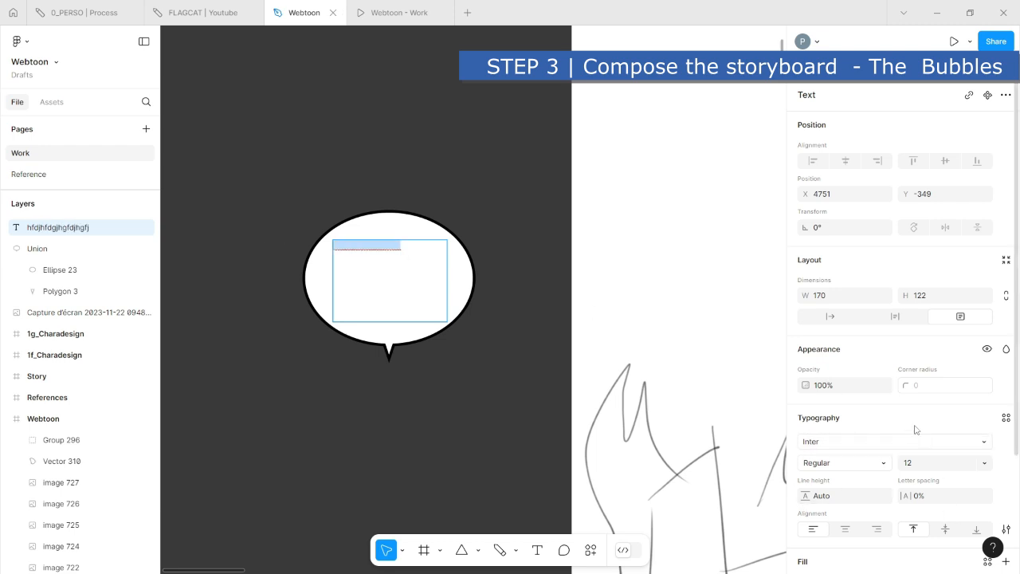
{"action": "scroll", "coordinate": [907, 463], "scroll_direction": "down", "scroll_amount": 3}
{"action": "left_click", "coordinate": [808, 439]}
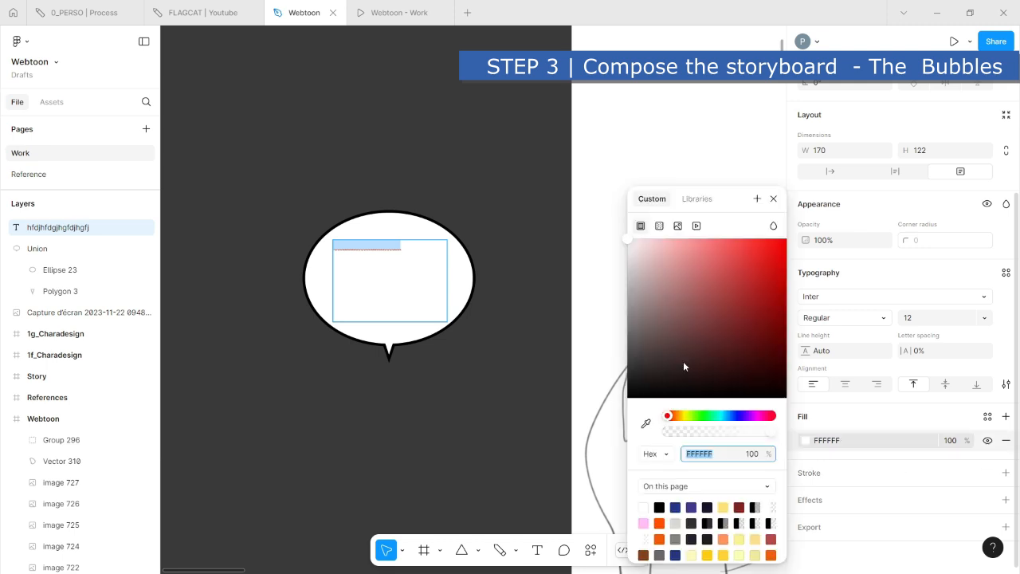
{"action": "left_click_drag", "start_coordinate": [656, 340], "coordinate": [572, 457]}
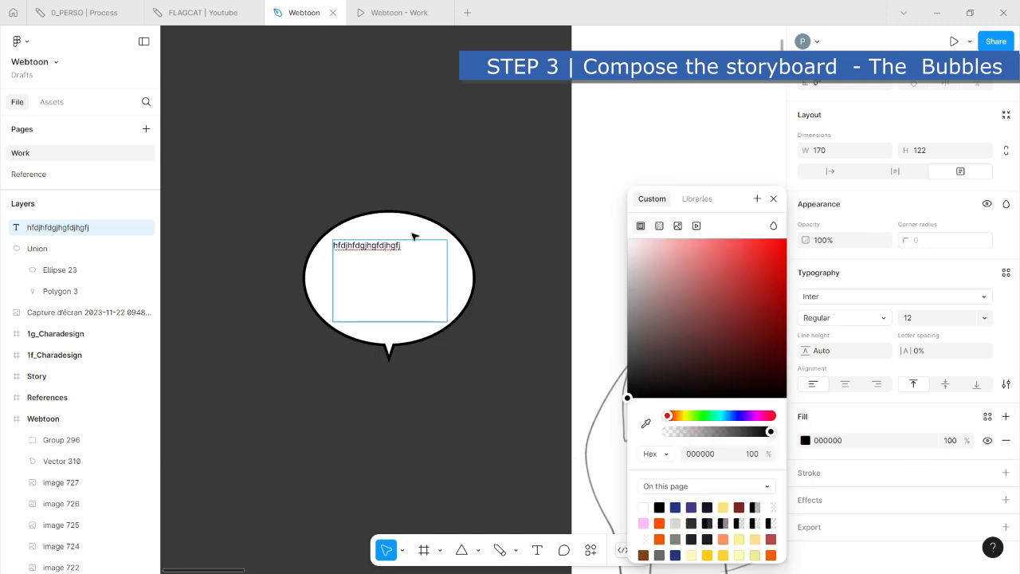
{"action": "key", "text": "Escape"}
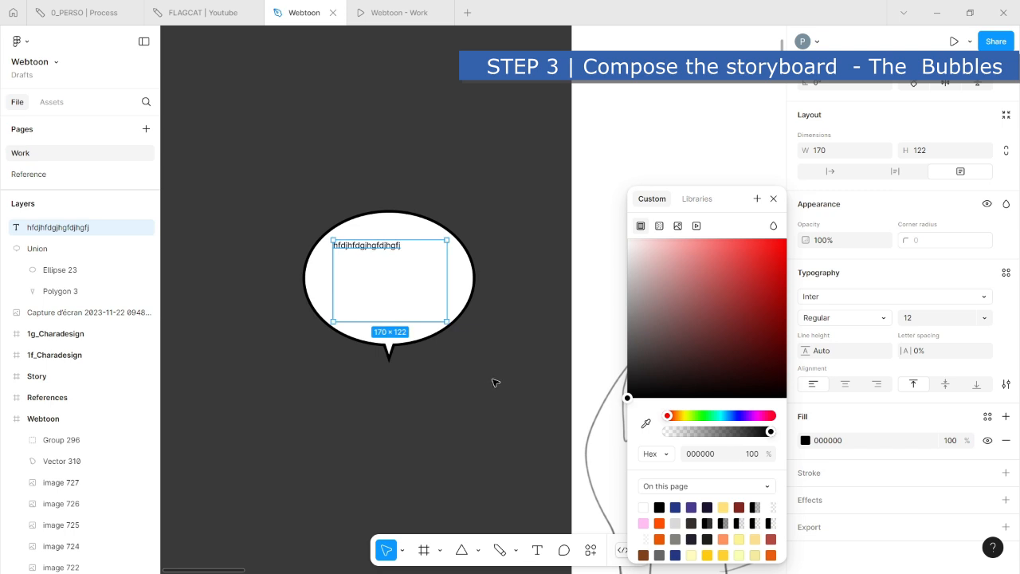
- Copy the quoted line “They passed through the gate” from the script text in the Story frame
{"action": "scroll", "coordinate": [488, 381], "scroll_direction": "down", "scroll_amount": 5}
{"action": "scroll", "coordinate": [487, 398], "scroll_direction": "down", "scroll_amount": 3}
{"action": "scroll", "coordinate": [394, 221], "scroll_direction": "right", "scroll_amount": 5}
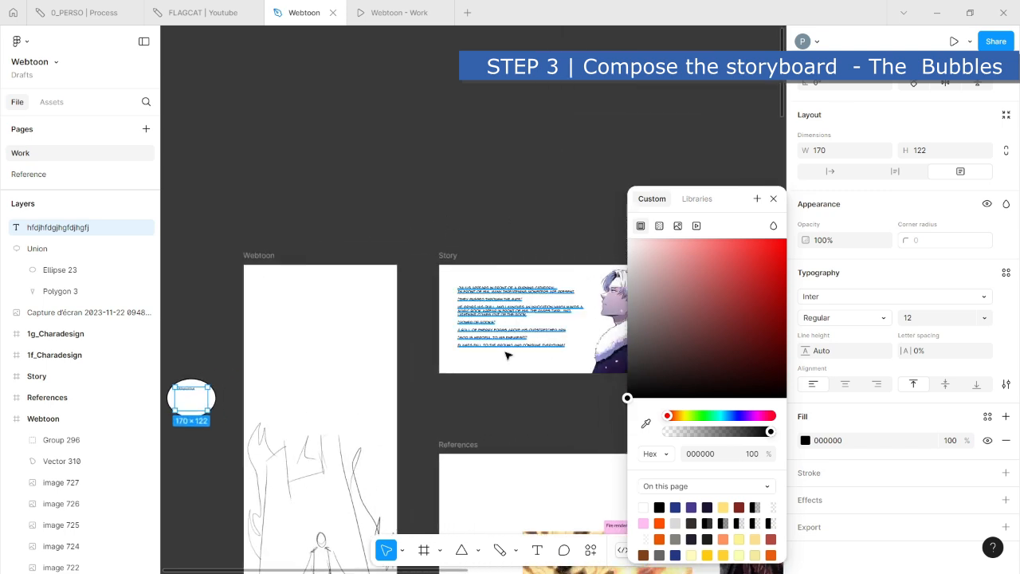
{"action": "scroll", "coordinate": [510, 352], "scroll_direction": "up", "scroll_amount": 3}
{"action": "scroll", "coordinate": [519, 351], "scroll_direction": "up", "scroll_amount": 2}
{"action": "double_click", "coordinate": [511, 196]}
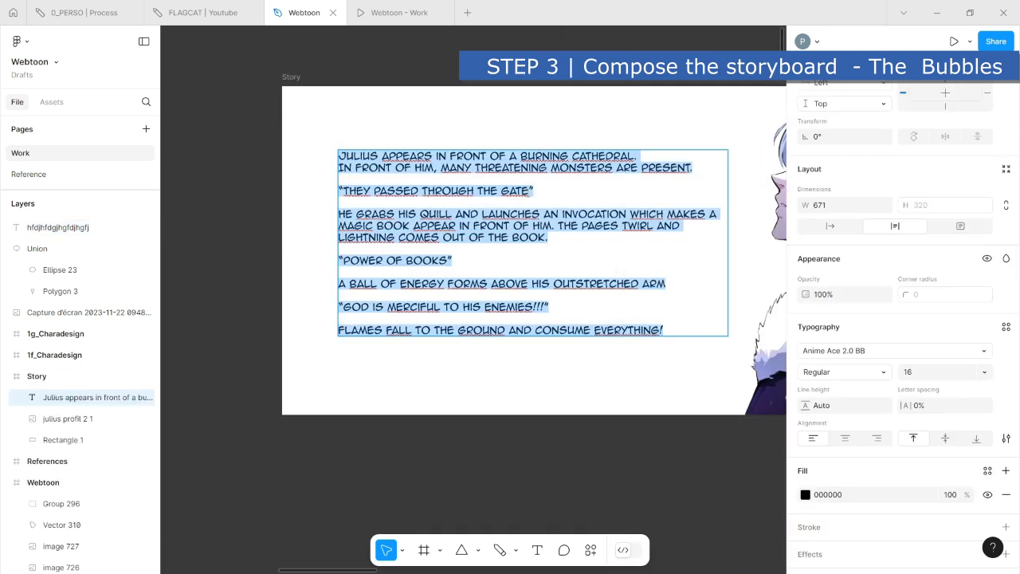
{"action": "left_click_drag", "start_coordinate": [532, 190], "coordinate": [287, 190]}
- Replace the placeholder text in the speech bubble with the copied line “They passed through the gate”
{"action": "left_click", "coordinate": [441, 452]}
{"action": "scroll", "coordinate": [407, 468], "scroll_direction": "down", "scroll_amount": 3}
{"action": "left_click_drag", "start_coordinate": [440, 458], "coordinate": [740, 321]}
{"action": "left_click_drag", "start_coordinate": [398, 443], "coordinate": [735, 469]}
{"action": "scroll", "coordinate": [597, 417], "scroll_direction": "up", "scroll_amount": 2}
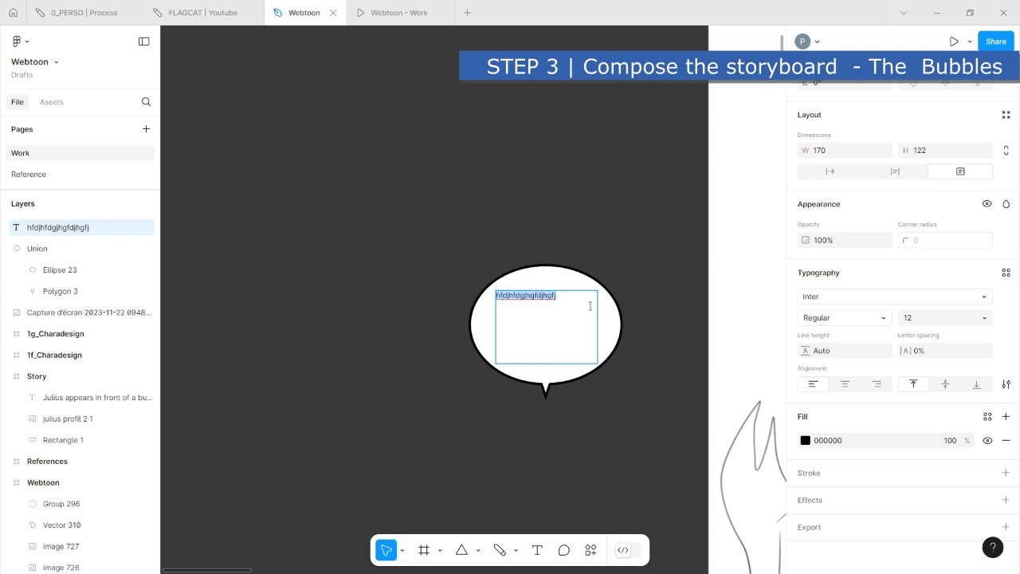
{"action": "type", "text": "\"They passed through the gate\""}
{"action": "key", "text": "Escape"}
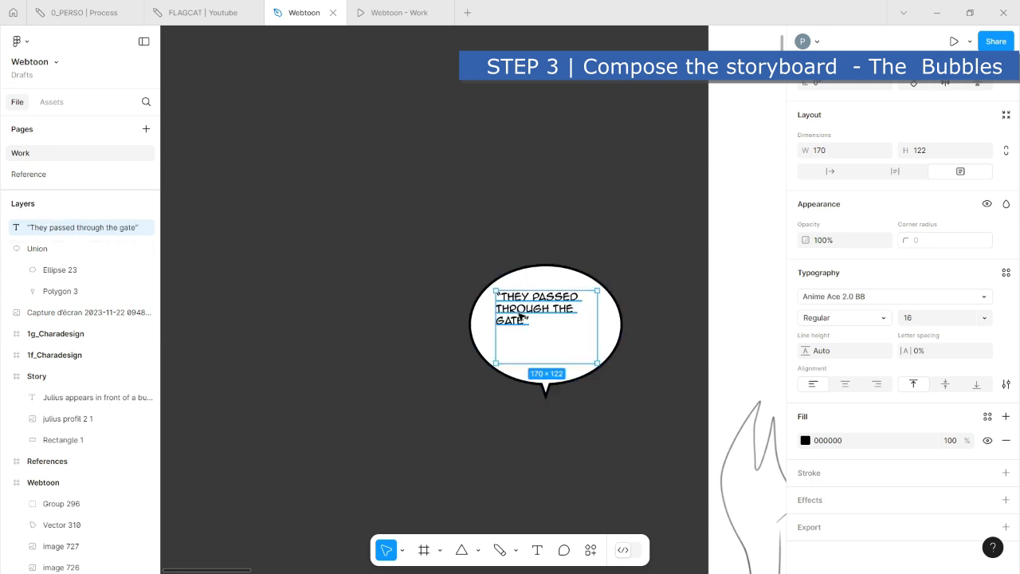
- Delete the opening quotation mark from the bubble's text
{"action": "key", "text": "Return"}
{"action": "left_click", "coordinate": [501, 296]}
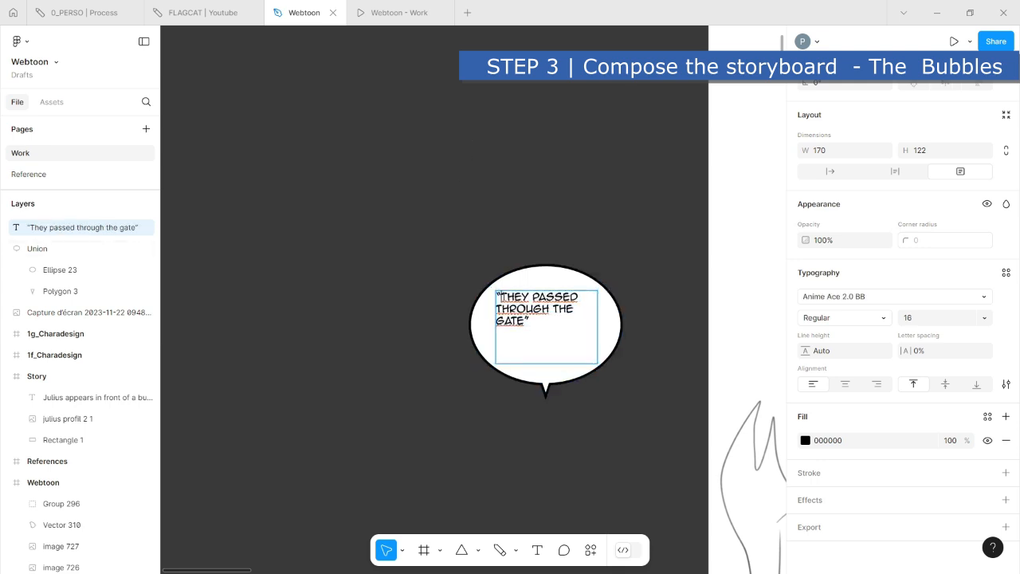
{"action": "key", "text": "BackSpace"}
{"action": "key", "text": "Escape"}
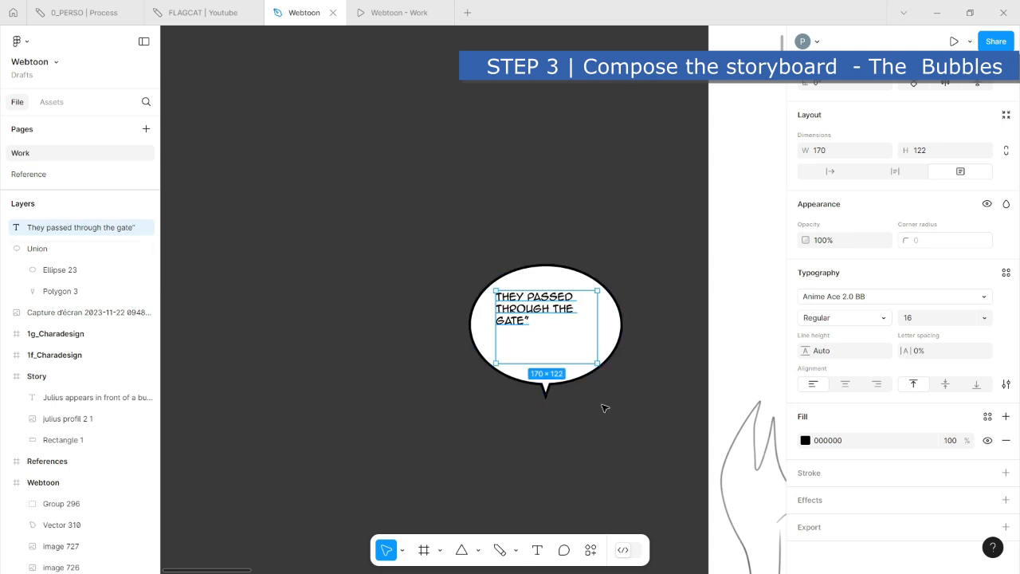
- Centre the bubble's text both horizontally and vertically within its text box
{"action": "left_click", "coordinate": [615, 318], "text": "shift"}
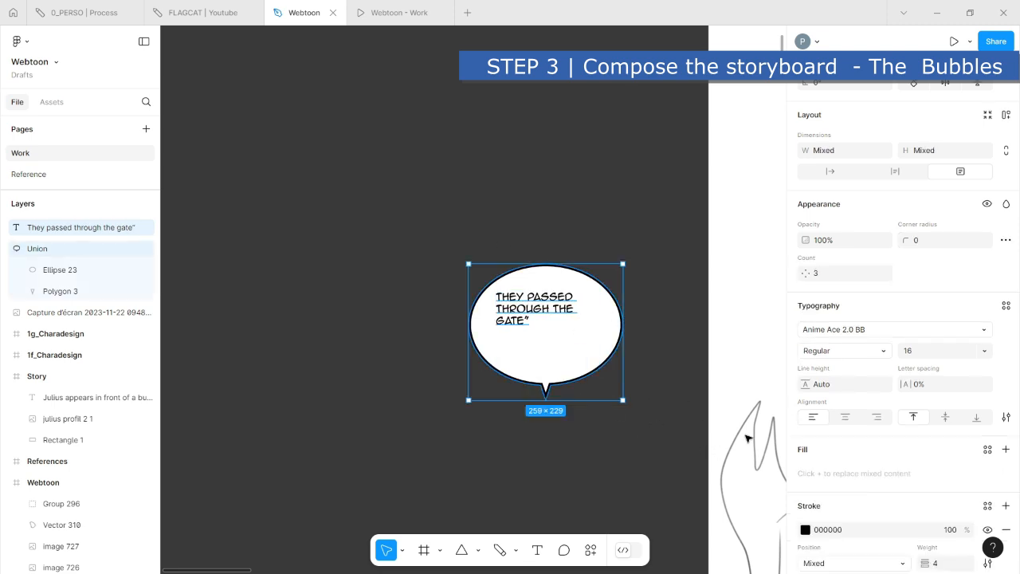
{"action": "left_click", "coordinate": [845, 417]}
{"action": "left_click", "coordinate": [945, 417]}
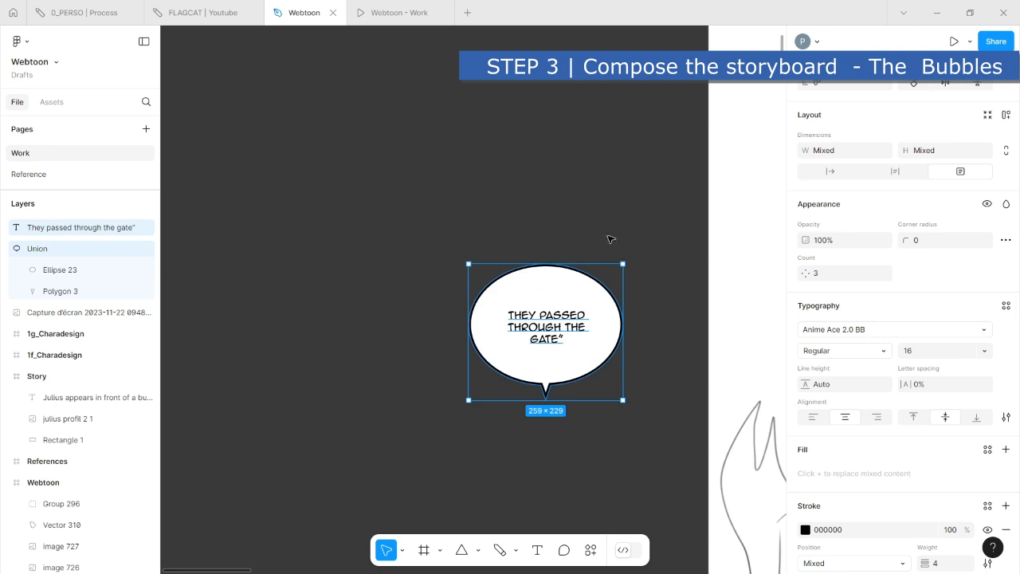
{"action": "left_click", "coordinate": [612, 207]}
- Group the dialogue text with the speech bubble shape
{"action": "left_click", "coordinate": [550, 322]}
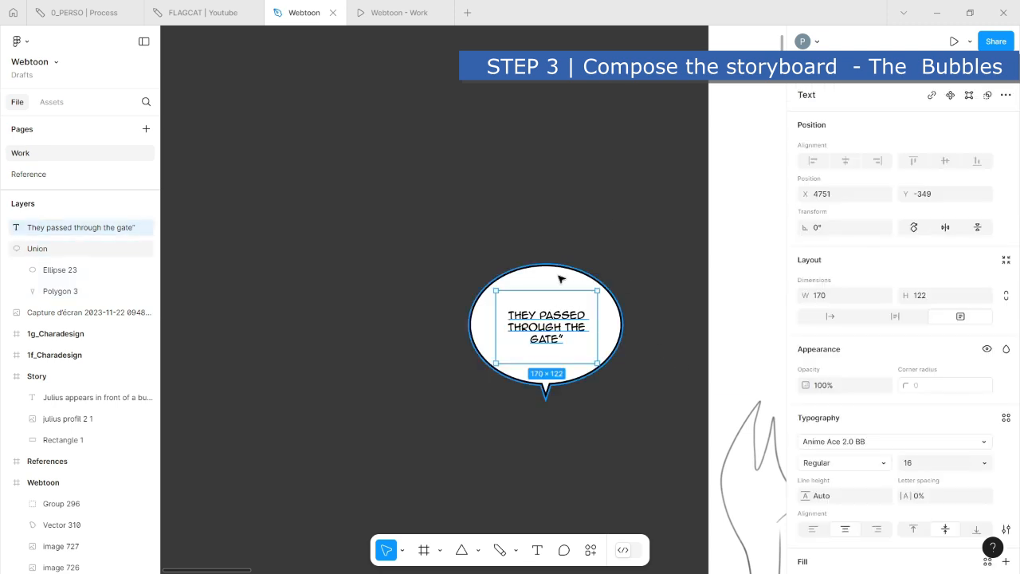
{"action": "left_click", "coordinate": [561, 279], "text": "shift"}
{"action": "scroll", "coordinate": [660, 322], "scroll_direction": "right", "scroll_amount": 3}
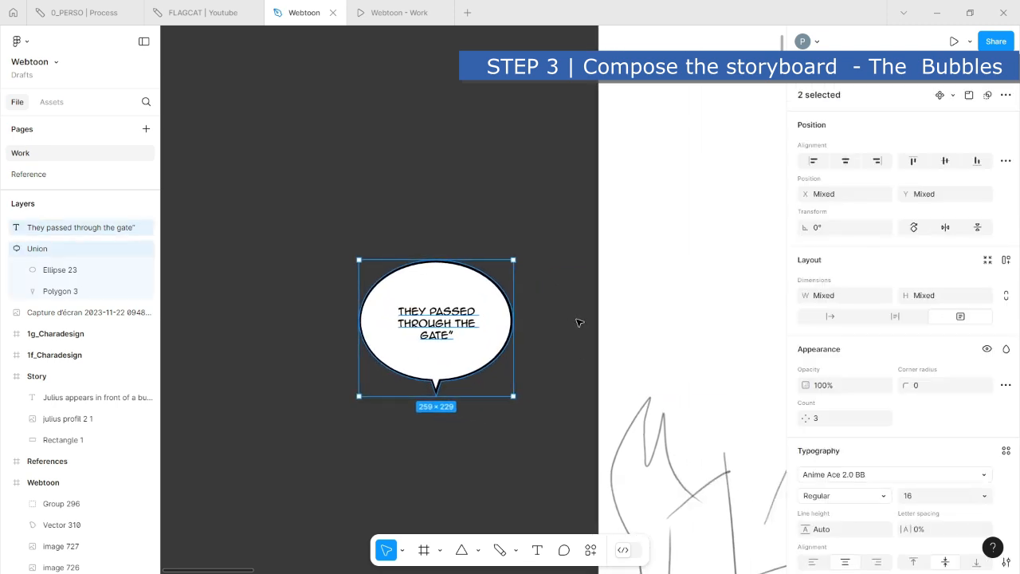
{"action": "key", "text": "ctrl+g"}
{"action": "left_click", "coordinate": [511, 410]}
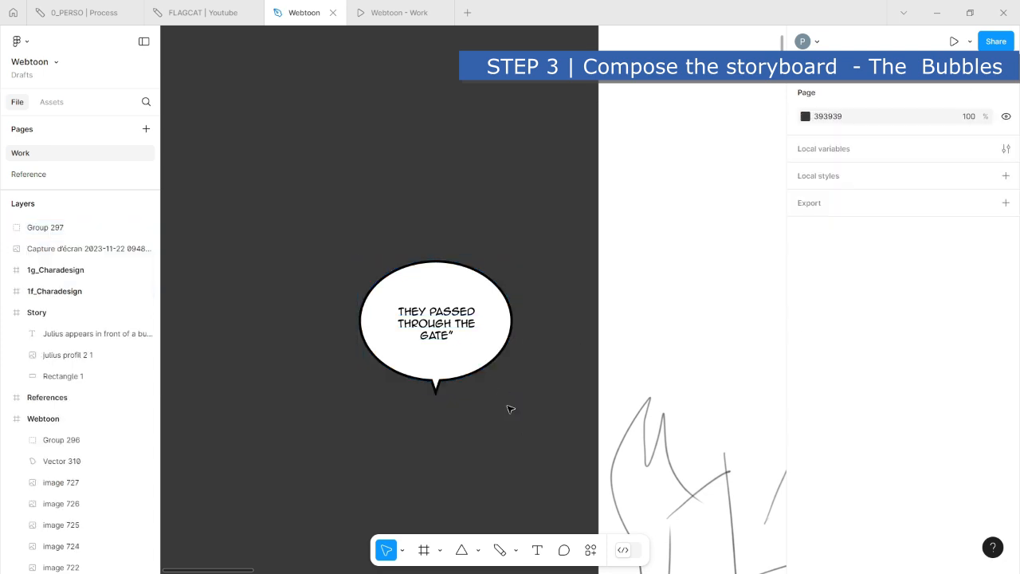
- Enlarge the grouped speech bubble slightly and move it down the canvas, beside the outstretched-arm sketch outside the Webtoon frame
{"action": "left_click", "coordinate": [503, 357]}
{"action": "left_click_drag", "start_coordinate": [511, 395], "coordinate": [487, 363]}
{"action": "left_click", "coordinate": [524, 423]}
{"action": "scroll", "coordinate": [513, 397], "scroll_direction": "down", "scroll_amount": 5}
{"action": "left_click_drag", "start_coordinate": [509, 397], "coordinate": [380, 414]}
{"action": "left_click", "coordinate": [384, 162]}
{"action": "left_click", "coordinate": [402, 319]}
{"action": "scroll", "coordinate": [395, 243], "scroll_direction": "down", "scroll_amount": 1}
{"action": "scroll", "coordinate": [389, 518], "scroll_direction": "down", "scroll_amount": 5}
{"action": "left_click_drag", "start_coordinate": [396, 147], "coordinate": [376, 334]}
{"action": "scroll", "coordinate": [365, 384], "scroll_direction": "up", "scroll_amount": 2}
{"action": "left_click_drag", "start_coordinate": [351, 417], "coordinate": [375, 453]}
{"action": "left_click_drag", "start_coordinate": [380, 312], "coordinate": [383, 299]}
{"action": "left_click", "coordinate": [348, 460]}
- Set the font size of the bubble's dialogue text to 24
{"action": "double_click", "coordinate": [349, 335]}
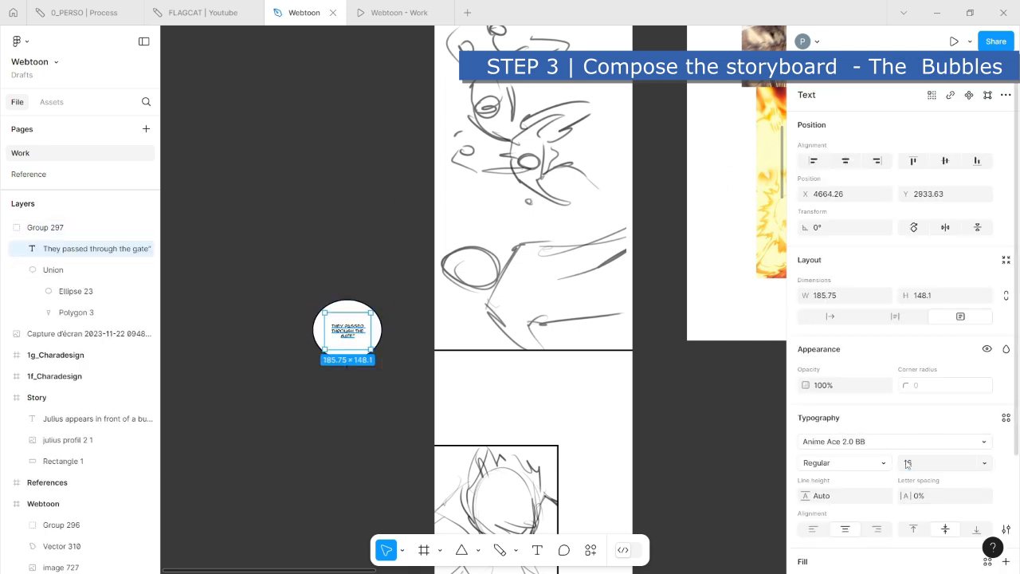
{"action": "left_click", "coordinate": [935, 463]}
{"action": "type", "text": "24"}
{"action": "key", "text": "Return"}
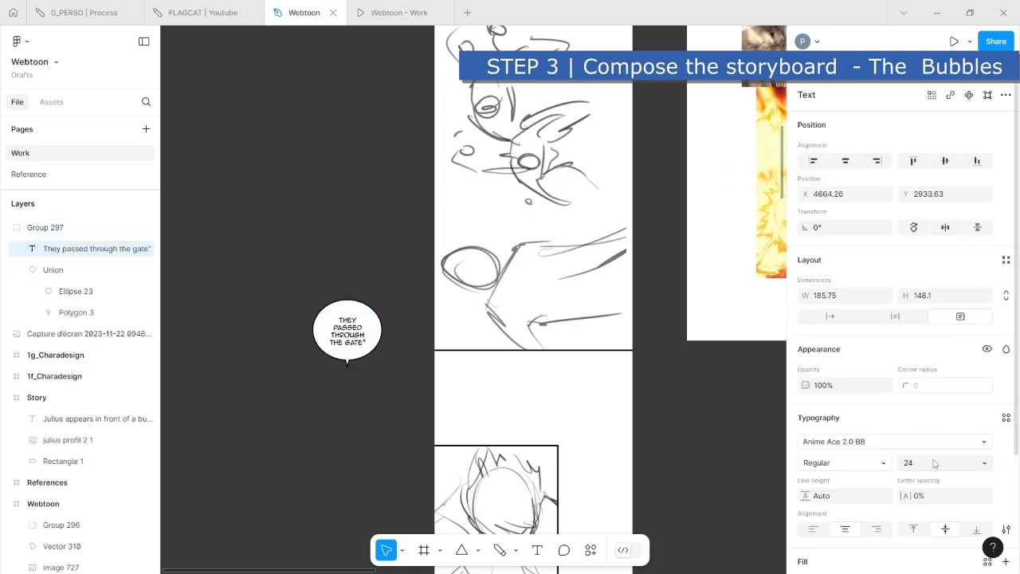
{"action": "left_click", "coordinate": [258, 373]}
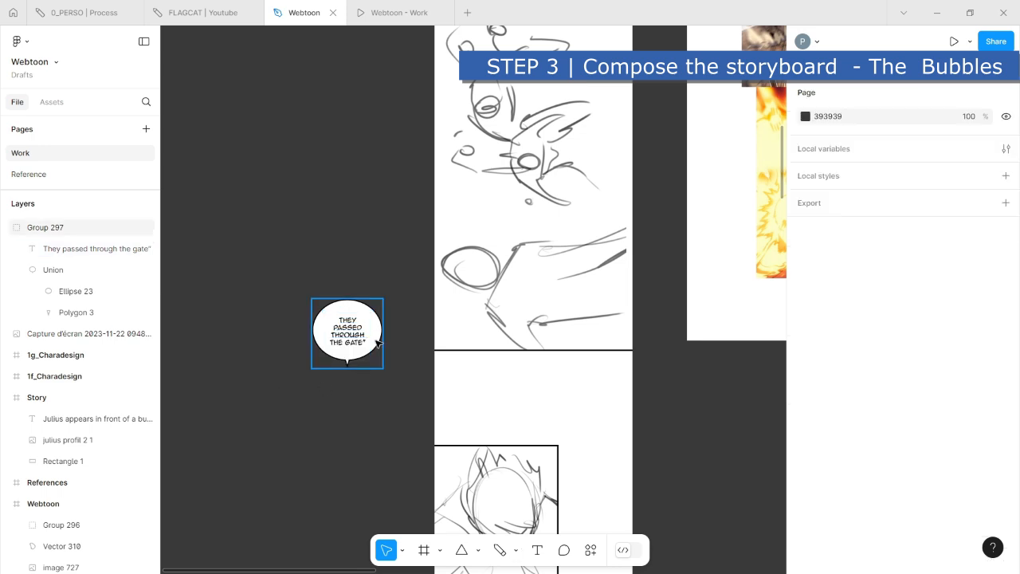
- Enlarge the bubble group to about 326 × 298 and place it over the lower border of the outstretched-arm panel
{"action": "left_click", "coordinate": [380, 342]}
{"action": "left_click_drag", "start_coordinate": [382, 365], "coordinate": [395, 373]}
{"action": "left_click", "coordinate": [346, 456]}
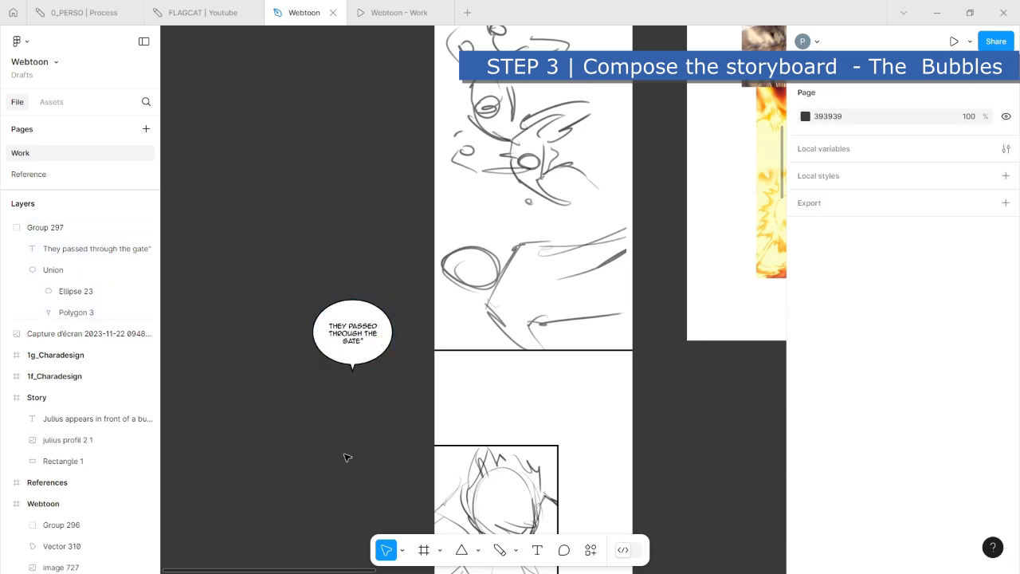
{"action": "left_click", "coordinate": [360, 330]}
{"action": "left_click_drag", "start_coordinate": [361, 330], "coordinate": [548, 384]}
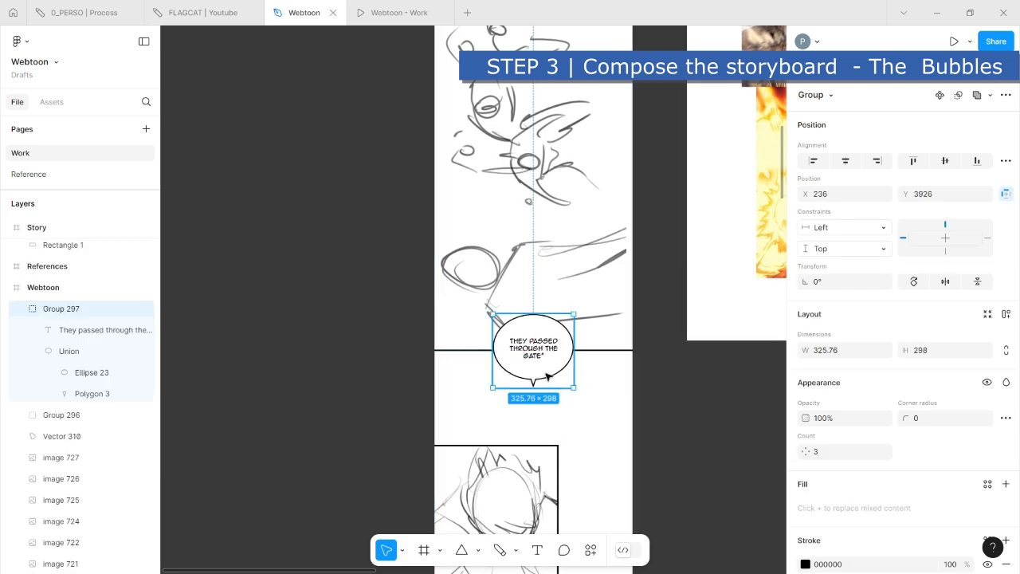
- Rotate only the bubble shape by -180° so the tail points up, and nudge it up 30 px around the text
{"action": "double_click", "coordinate": [547, 376]}
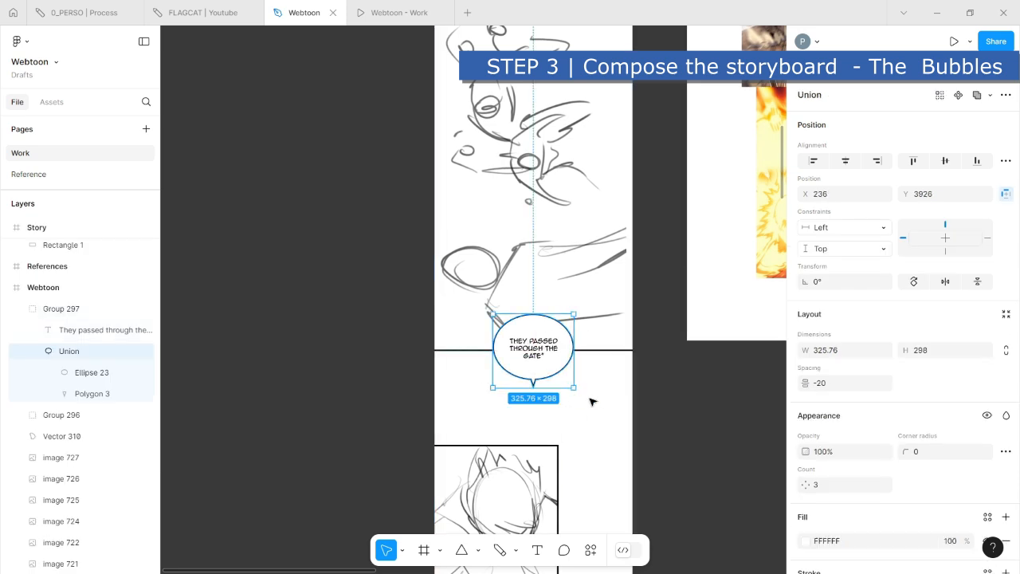
{"action": "left_click_drag", "start_coordinate": [579, 391], "coordinate": [500, 319]}
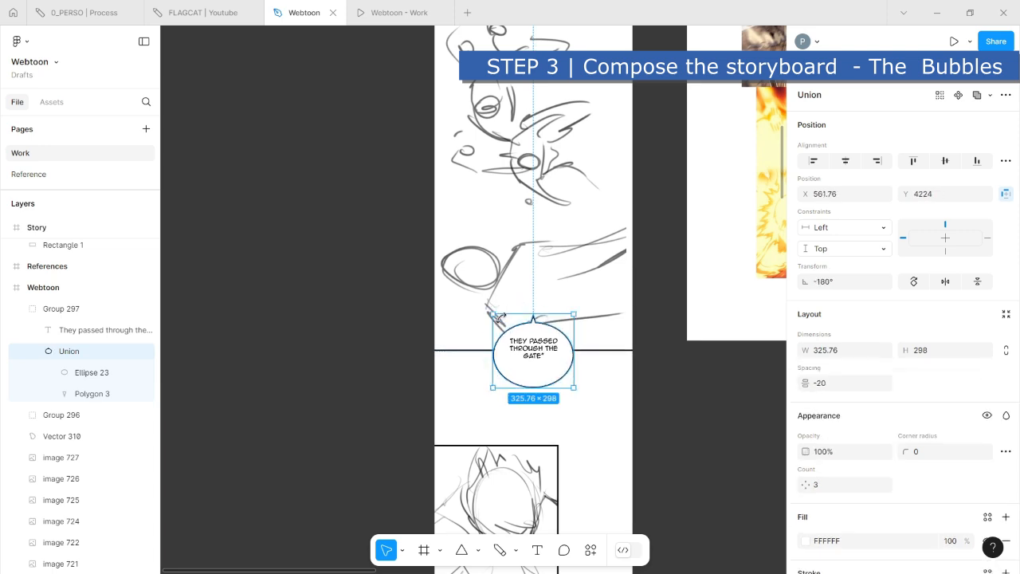
{"action": "key", "text": "shift+Up"}
{"action": "key", "text": "shift+Up"}
{"action": "key", "text": "shift+Up"}
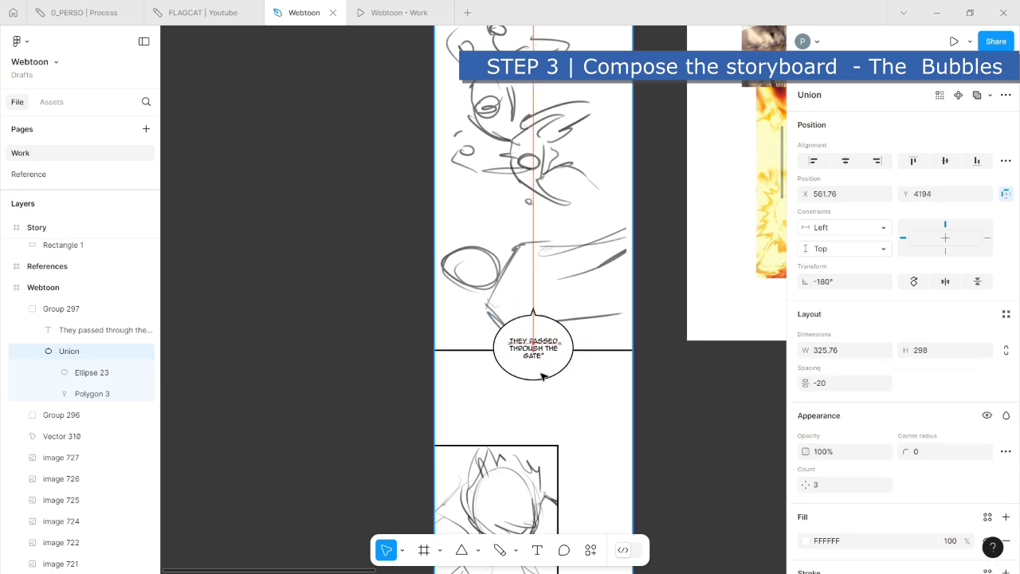
{"action": "left_click", "coordinate": [536, 363]}
{"action": "left_click", "coordinate": [351, 316]}
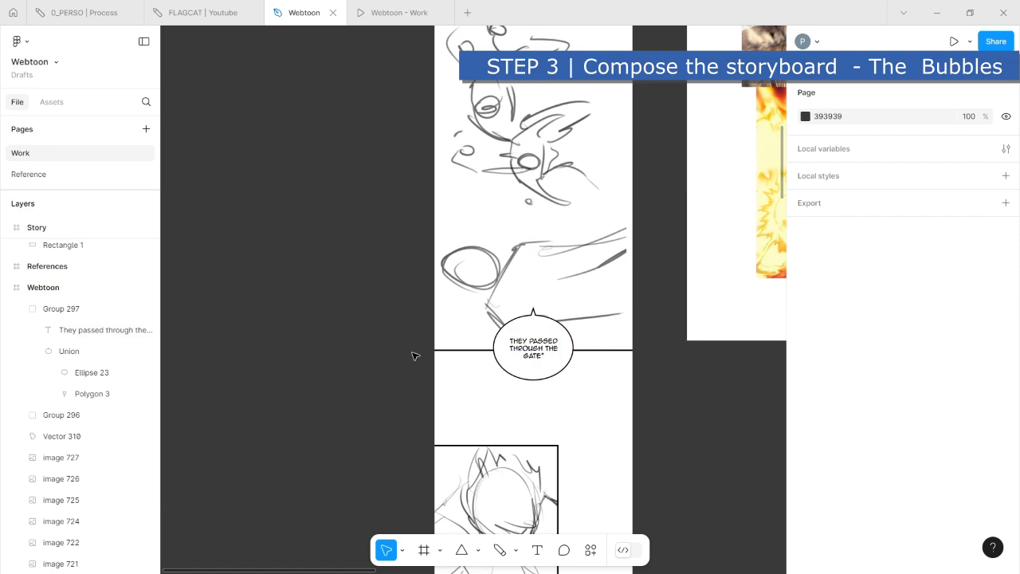
- Duplicate the speech bubble group onto the lower-right corner of the face close-up panel, at X 284, Y 4999
{"action": "scroll", "coordinate": [413, 353], "scroll_direction": "down", "scroll_amount": 2}
{"action": "scroll", "coordinate": [405, 351], "scroll_direction": "down", "scroll_amount": 3}
{"action": "scroll", "coordinate": [430, 279], "scroll_direction": "right", "scroll_amount": 2}
{"action": "left_click_drag", "start_coordinate": [488, 245], "coordinate": [470, 466]}
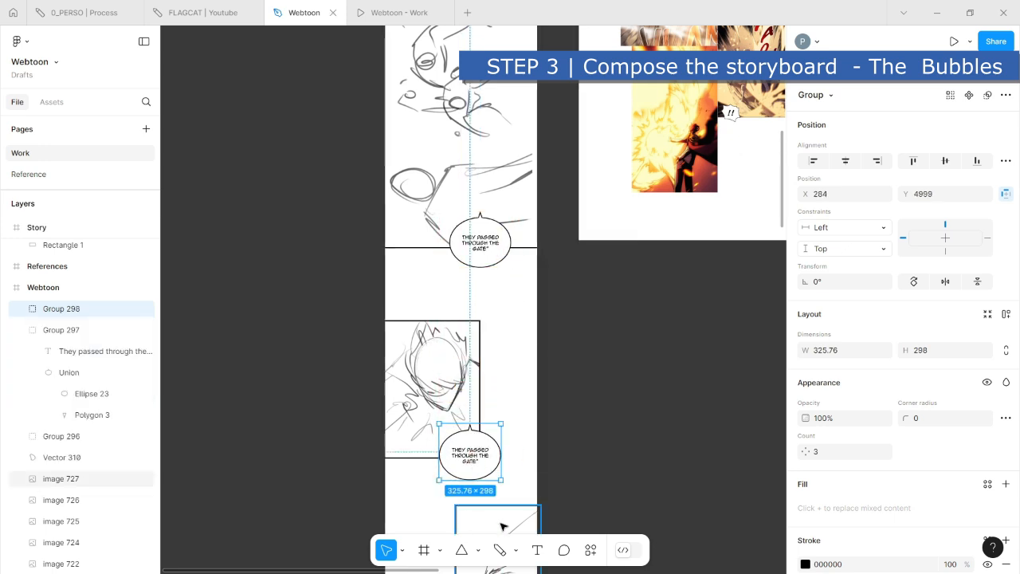
{"action": "left_click", "coordinate": [402, 482]}
{"action": "scroll", "coordinate": [423, 475], "scroll_direction": "up", "scroll_amount": 3}
{"action": "left_click", "coordinate": [509, 391], "text": "ctrl"}
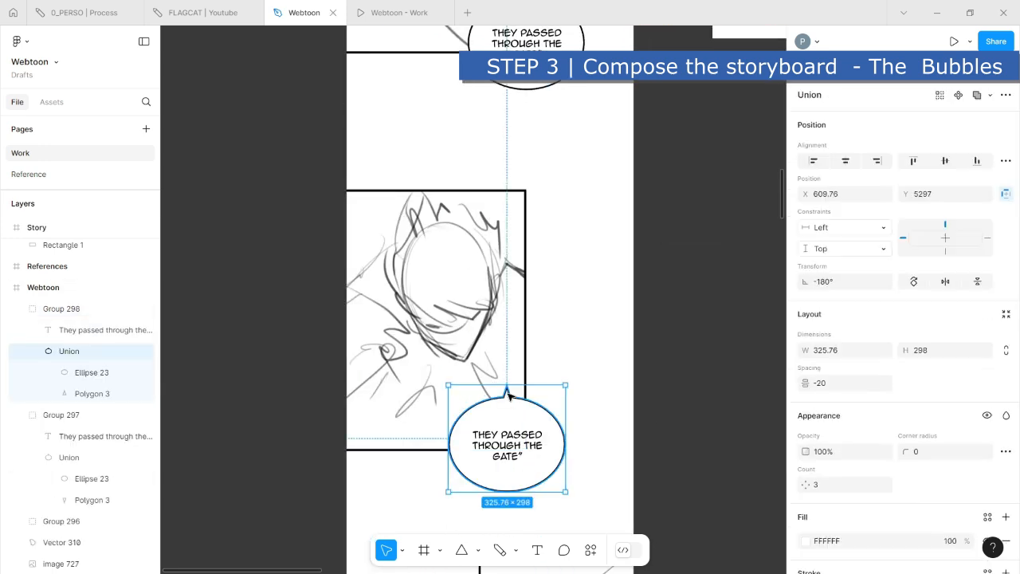
{"action": "double_click", "coordinate": [508, 393]}
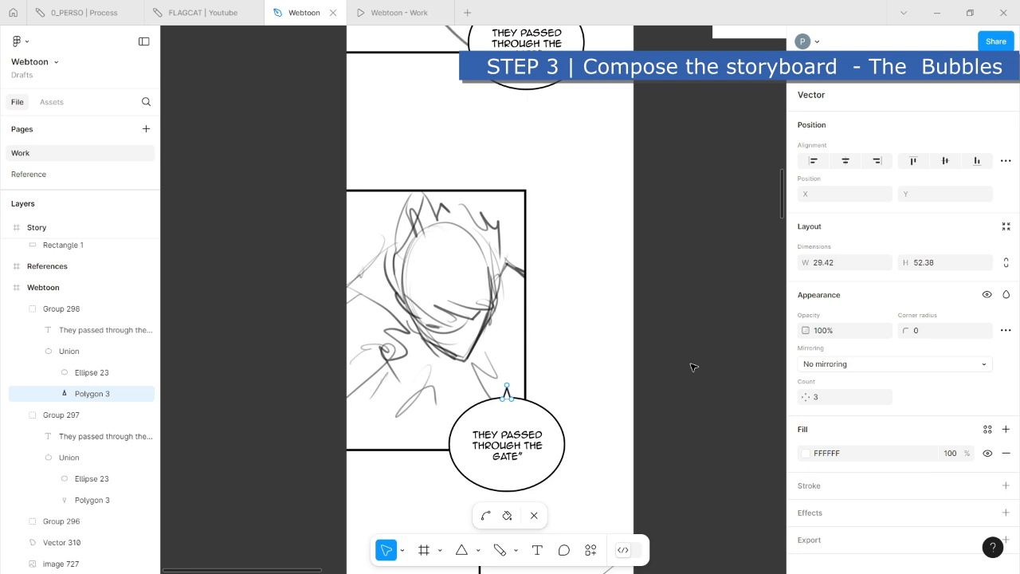
{"action": "key", "text": "Escape"}
{"action": "double_click", "coordinate": [518, 394]}
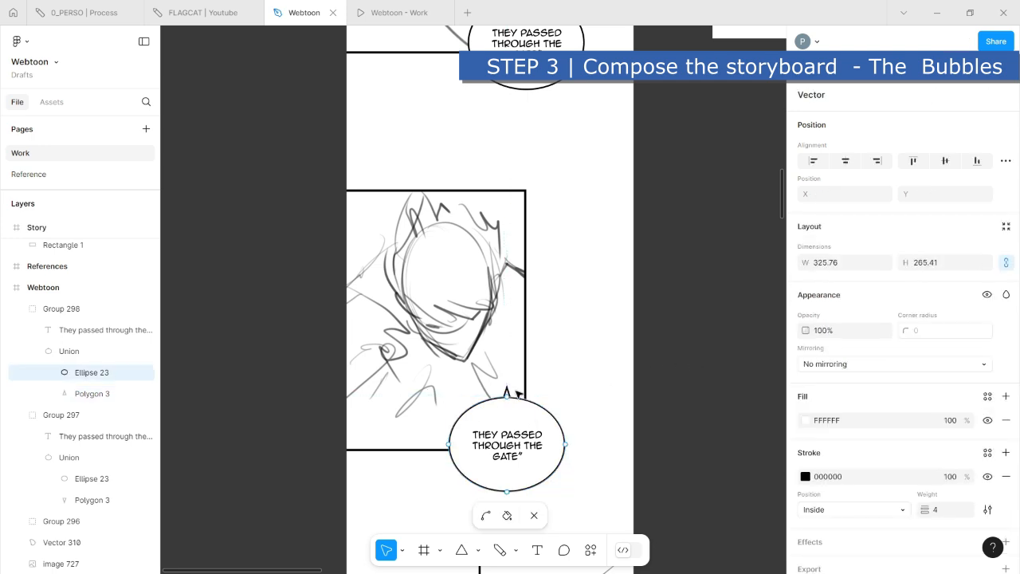
{"action": "key", "text": "Escape"}
{"action": "left_click", "coordinate": [510, 386]}
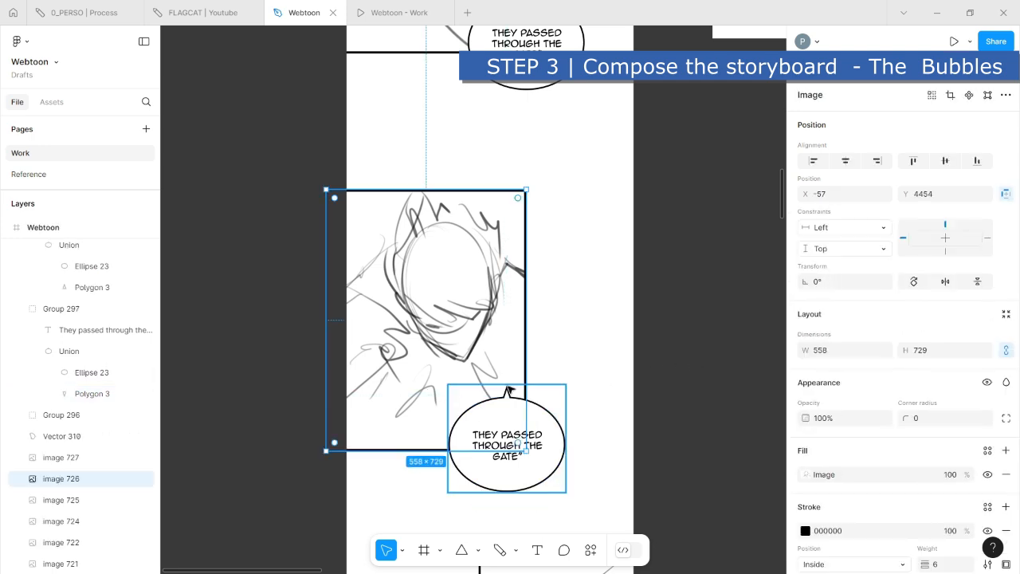
- Reshape the tail of the face close-up's bubble by shifting its tip left and pulling its lower-left corner down into the ellipse
{"action": "double_click", "coordinate": [508, 387]}
{"action": "double_click", "coordinate": [509, 393]}
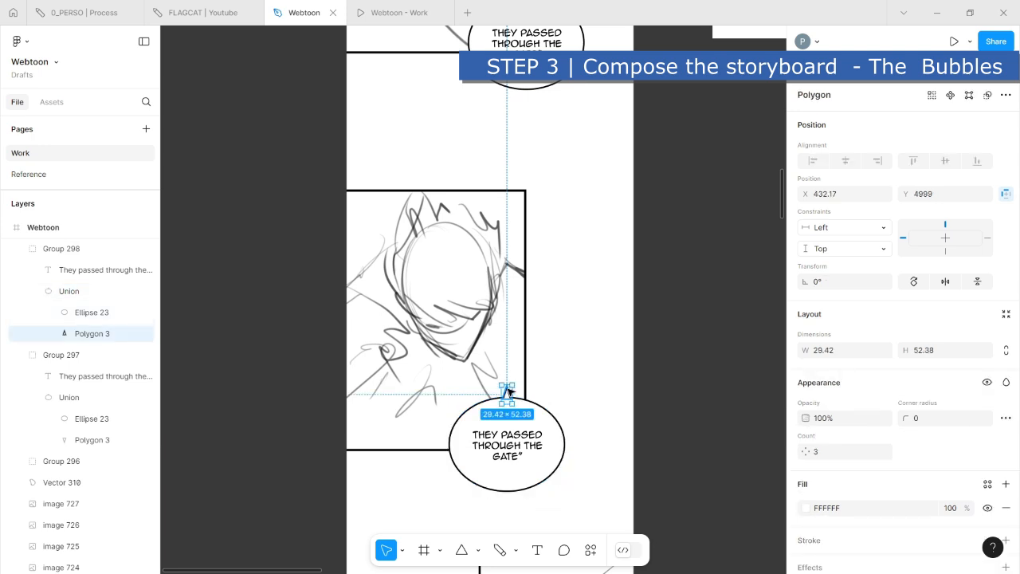
{"action": "double_click", "coordinate": [508, 390]}
{"action": "left_click", "coordinate": [502, 390]}
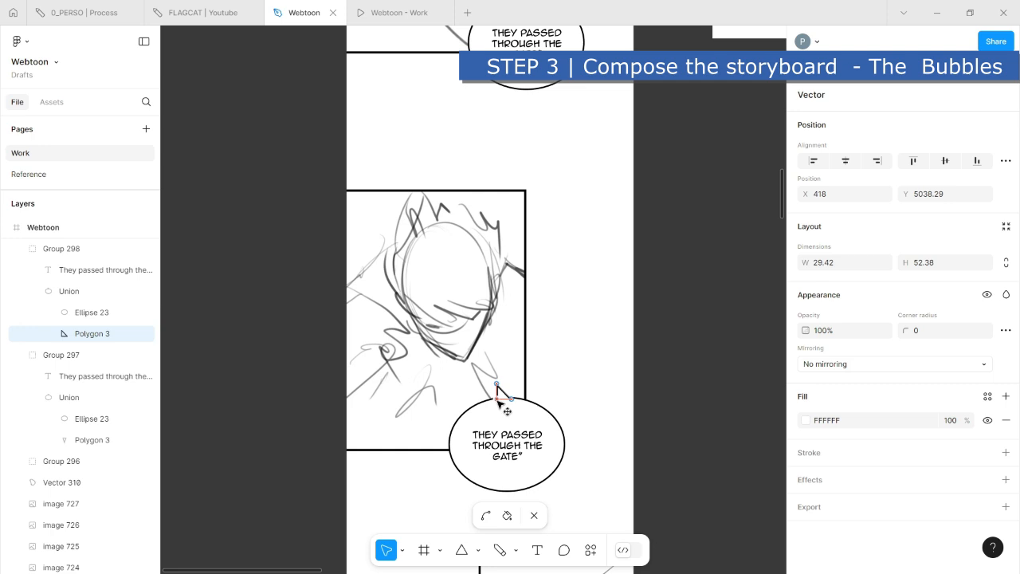
{"action": "left_click_drag", "start_coordinate": [499, 401], "coordinate": [497, 410]}
{"action": "scroll", "coordinate": [526, 409], "scroll_direction": "up", "scroll_amount": 5}
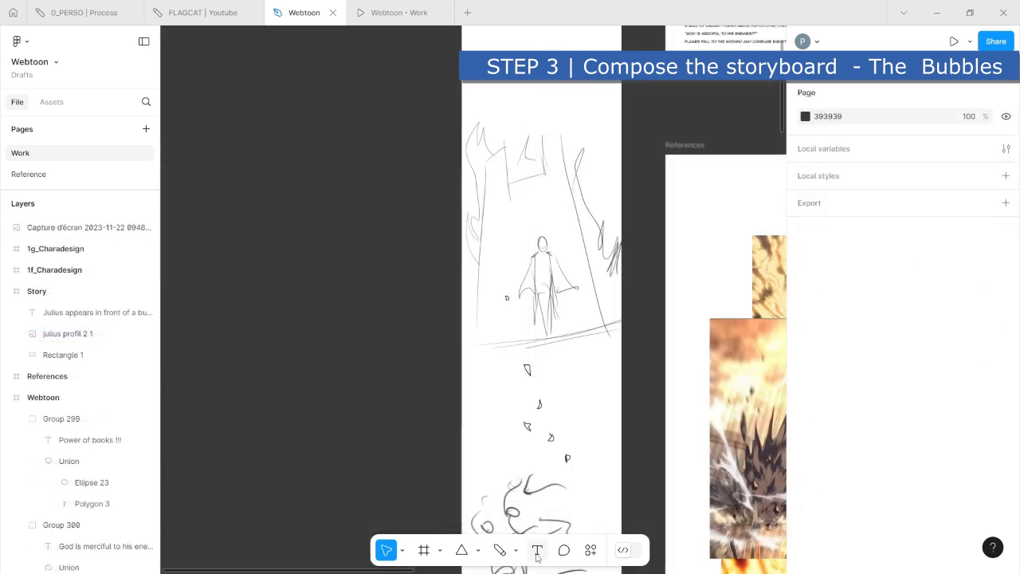
- Add the sound-effect text "wssshhhhh !" on the empty canvas beside the Webtoon frame
{"action": "key", "text": "t"}
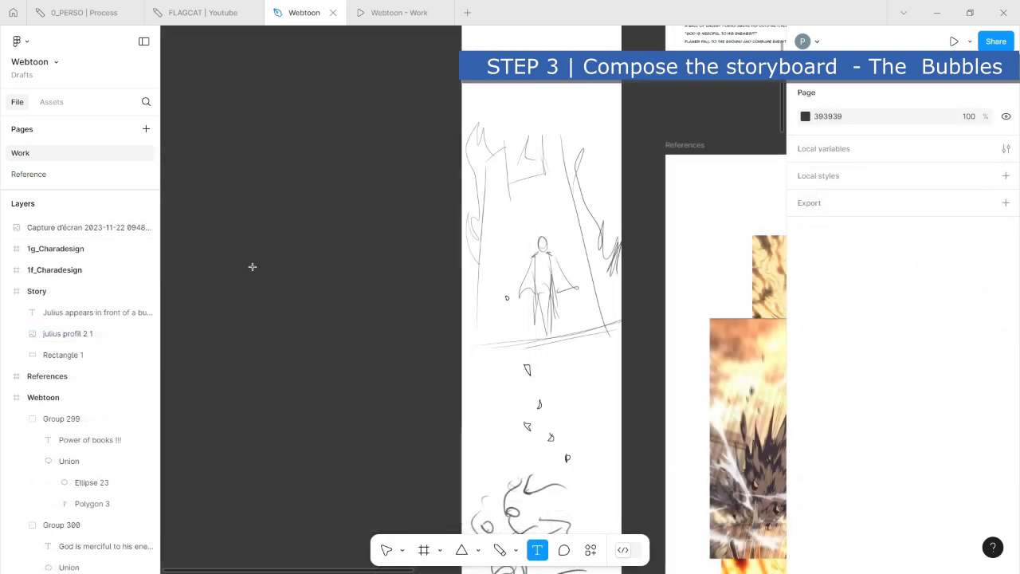
{"action": "left_click", "coordinate": [309, 336]}
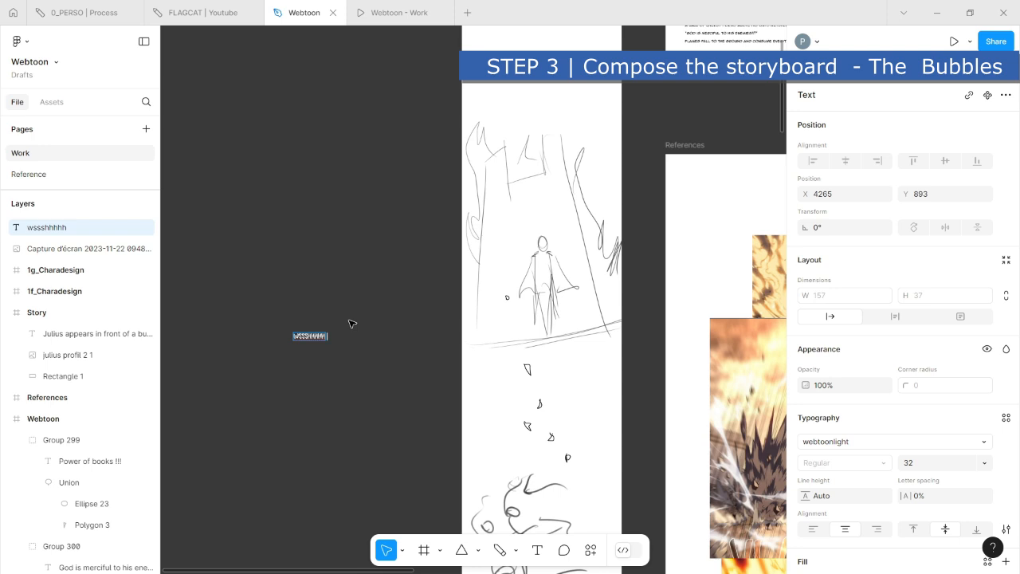
{"action": "key", "text": "Escape"}
- Scale the "wssshhhhh !" text proportionally up to about 781 × 164
{"action": "left_click", "coordinate": [402, 548]}
{"action": "left_click", "coordinate": [422, 507]}
{"action": "left_click", "coordinate": [402, 550]}
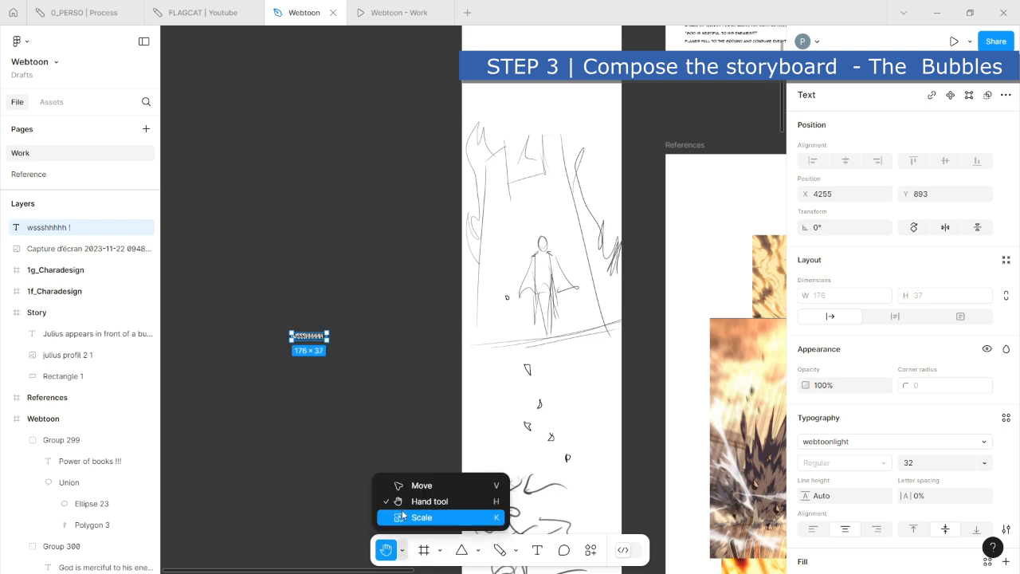
{"action": "left_click", "coordinate": [423, 517]}
{"action": "left_click_drag", "start_coordinate": [329, 340], "coordinate": [372, 377]}
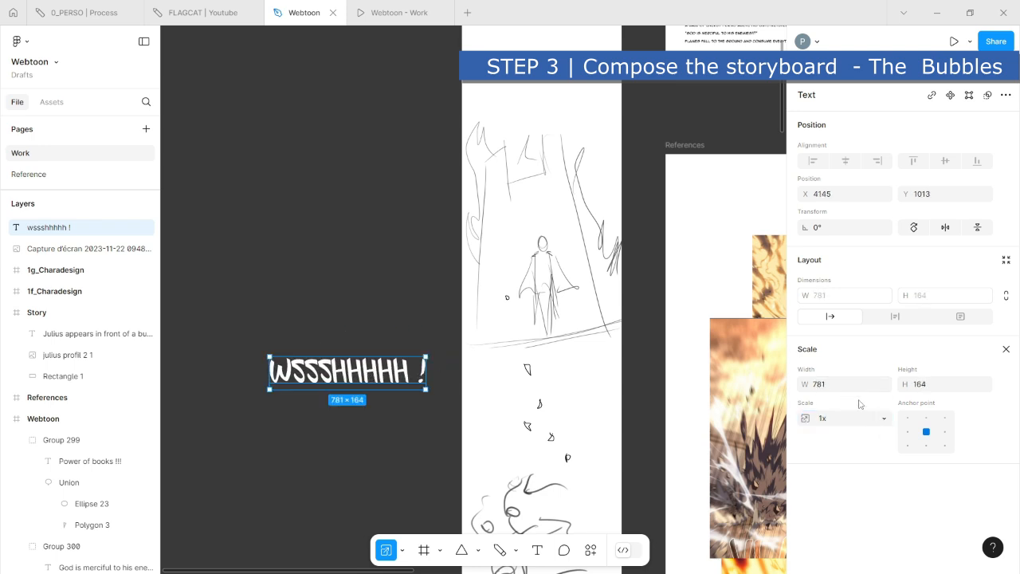
- Change the fill color of the "wssshhhhh !" text to black, 000000
{"action": "left_click", "coordinate": [403, 550]}
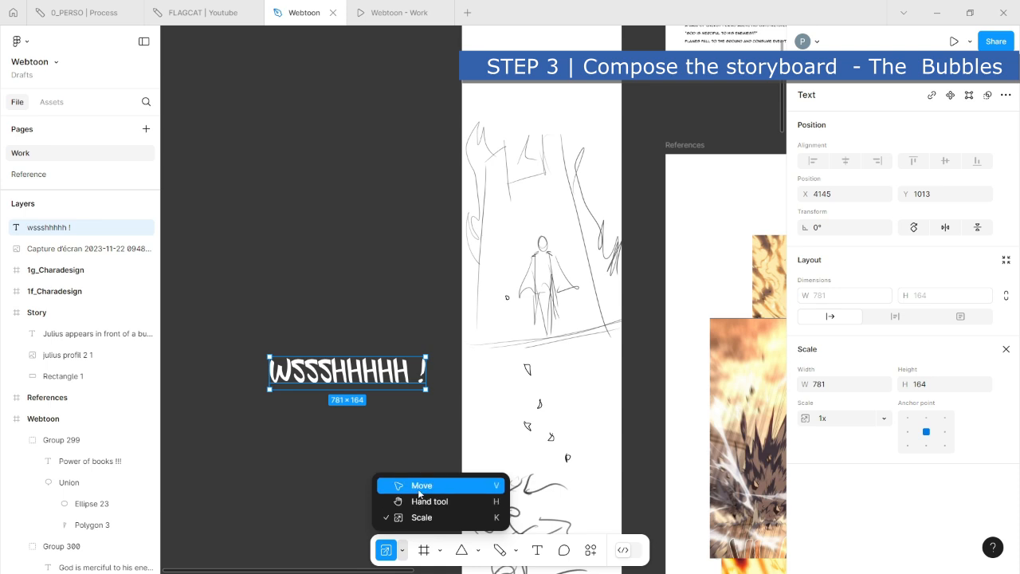
{"action": "left_click", "coordinate": [417, 484]}
{"action": "left_click", "coordinate": [350, 406]}
{"action": "left_click", "coordinate": [383, 369]}
{"action": "scroll", "coordinate": [807, 447], "scroll_direction": "down", "scroll_amount": 3}
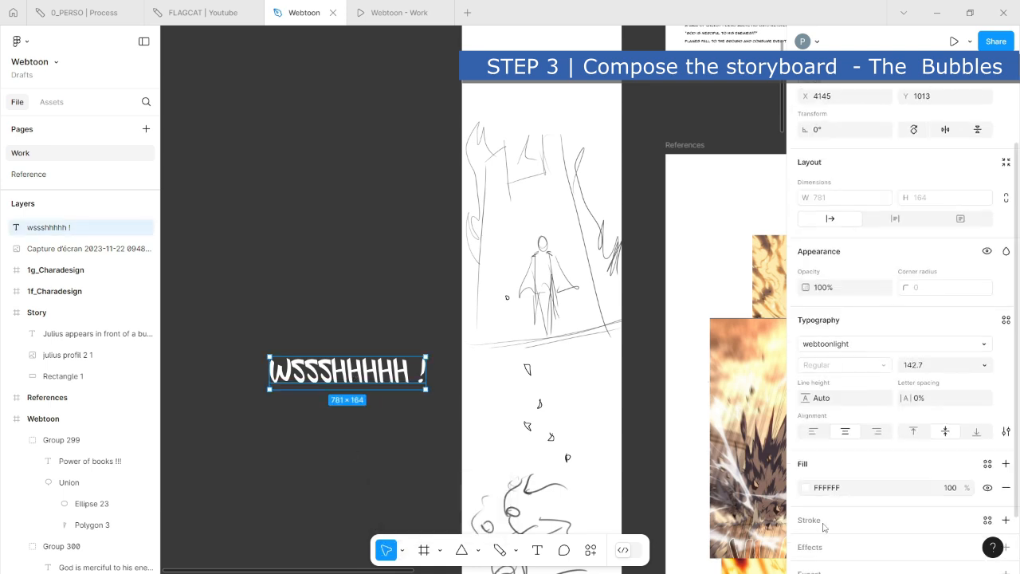
{"action": "left_click", "coordinate": [806, 441]}
{"action": "left_click_drag", "start_coordinate": [670, 332], "coordinate": [627, 398]}
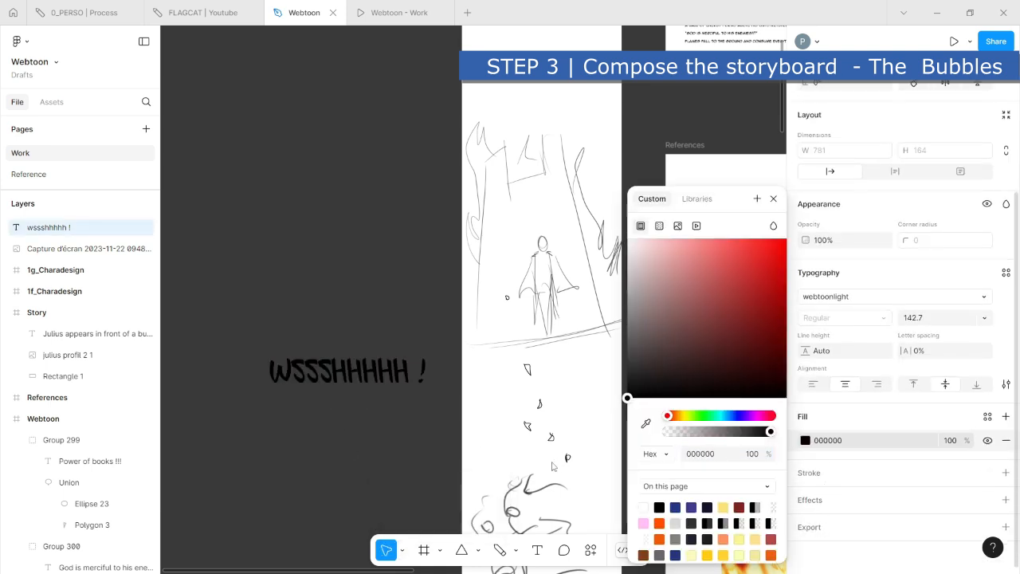
{"action": "left_click", "coordinate": [362, 457]}
- Move the sound-effect text into the empty area below the reference images, at X 761, Y 2501
{"action": "scroll", "coordinate": [411, 480], "scroll_direction": "down", "scroll_amount": 3}
{"action": "left_click_drag", "start_coordinate": [380, 468], "coordinate": [492, 356]}
{"action": "left_click", "coordinate": [264, 296]}
{"action": "scroll", "coordinate": [595, 419], "scroll_direction": "up", "scroll_amount": 3}
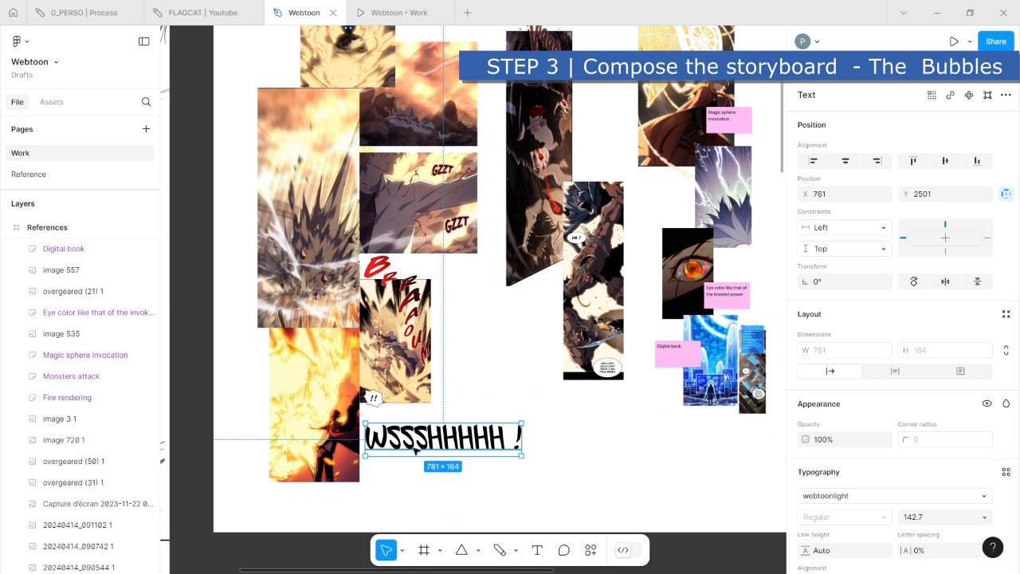
- Cut the "wssshhhhh !" text down to its first letter, "w"
{"action": "double_click", "coordinate": [414, 449]}
{"action": "left_click_drag", "start_coordinate": [386, 440], "coordinate": [548, 440]}
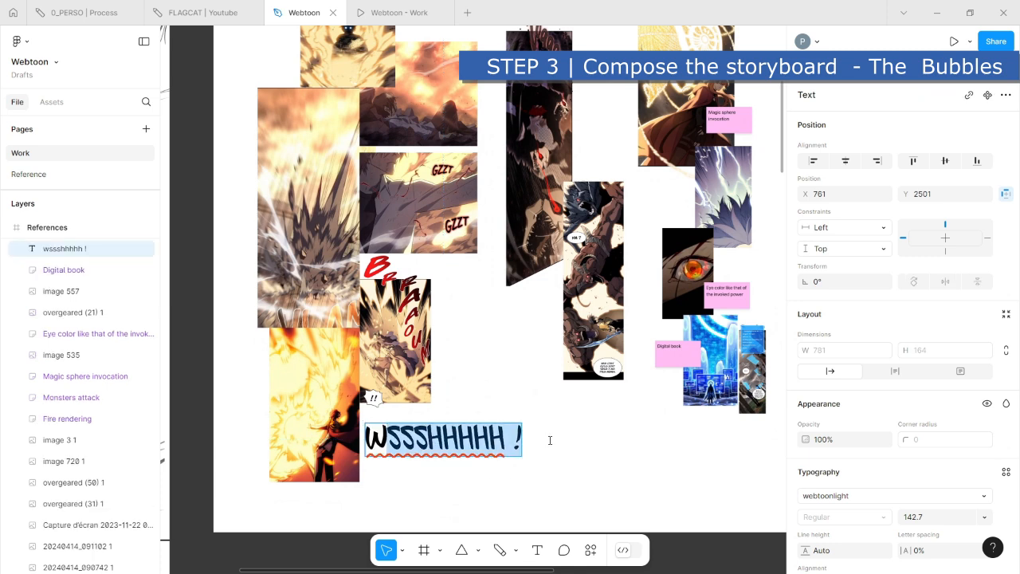
{"action": "key", "text": "BackSpace"}
{"action": "key", "text": "Escape"}
{"action": "scroll", "coordinate": [478, 425], "scroll_direction": "up", "scroll_amount": 3}
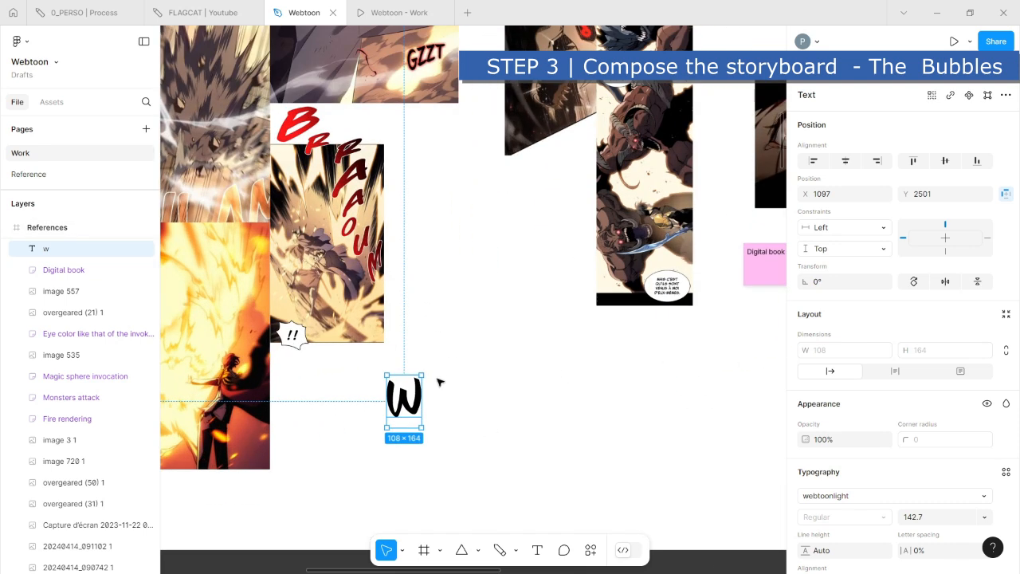
- Tilt the "w", duplicate it beside the original with a 2.7° rotation, and scale the copy down to about 82 × 124
{"action": "left_click_drag", "start_coordinate": [430, 375], "coordinate": [419, 367]}
{"action": "left_click_drag", "start_coordinate": [410, 410], "coordinate": [477, 425]}
{"action": "left_click", "coordinate": [403, 550]}
{"action": "left_click", "coordinate": [420, 517]}
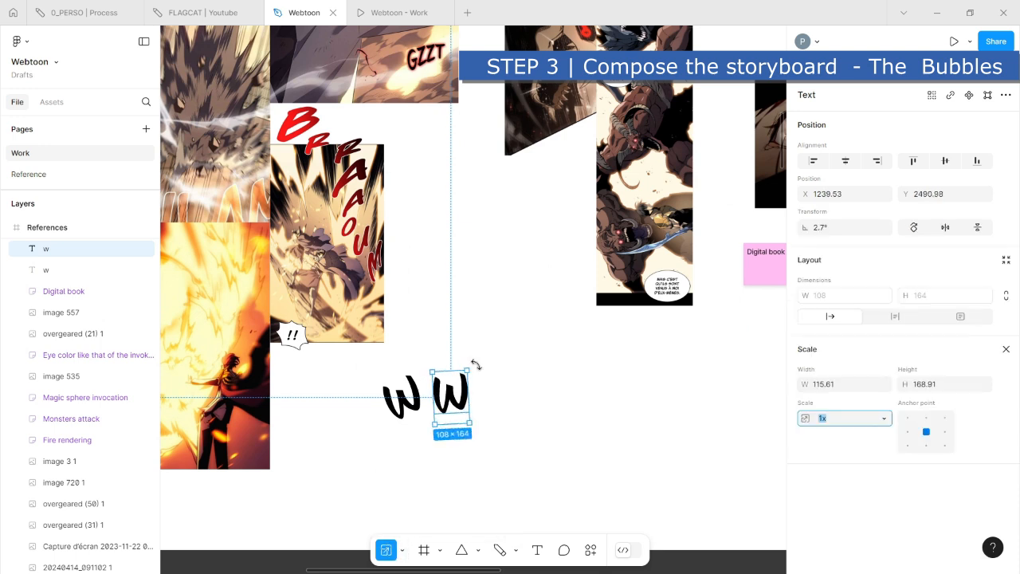
{"action": "left_click_drag", "start_coordinate": [468, 371], "coordinate": [440, 402]}
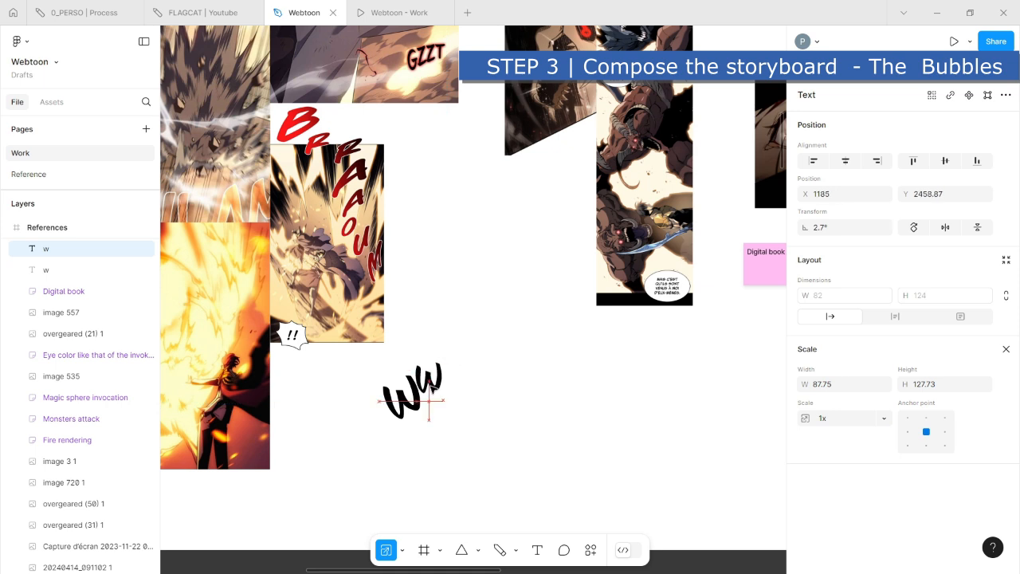
- Change the small copied letter to "h" and duplicate it to the right as an "o"
{"action": "key", "text": "v"}
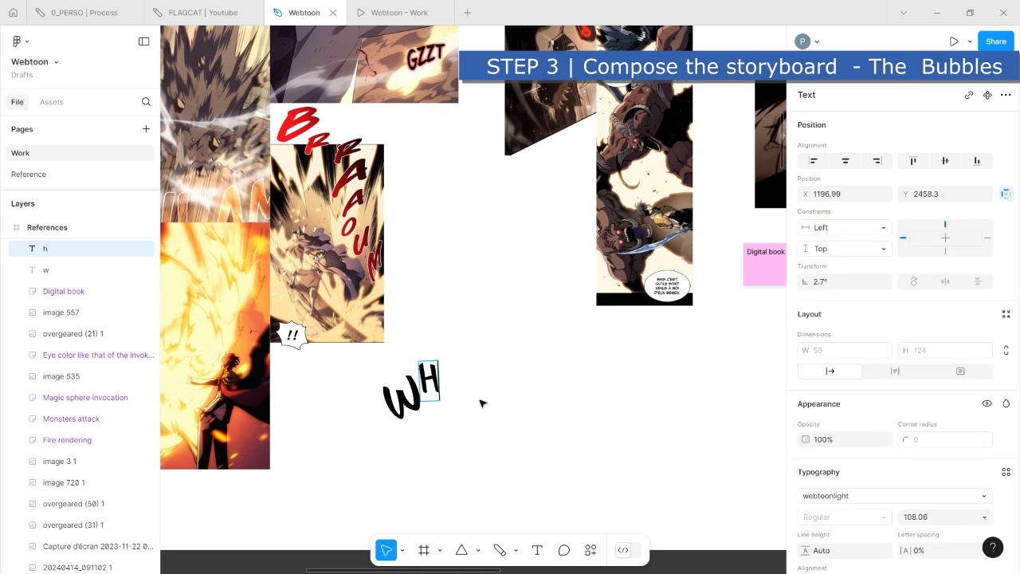
{"action": "left_click", "coordinate": [480, 405]}
{"action": "left_click_drag", "start_coordinate": [430, 381], "coordinate": [459, 385]}
{"action": "double_click", "coordinate": [459, 385]}
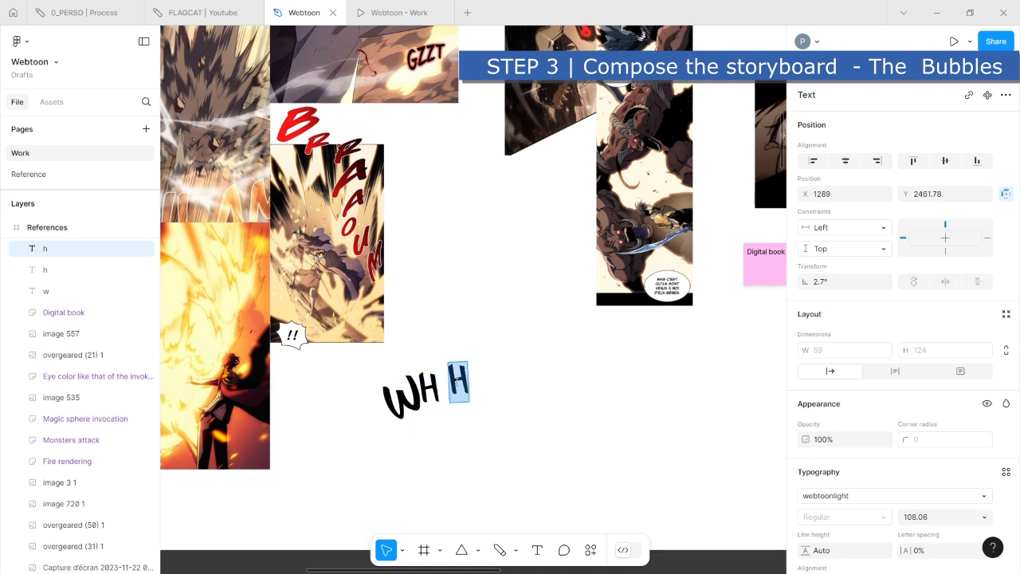
- Extend the lettering along an arc with two more "o" copies and an "s" rotated to -4°
{"action": "key", "text": "Escape"}
{"action": "left_click_drag", "start_coordinate": [468, 382], "coordinate": [495, 394]}
{"action": "double_click", "coordinate": [494, 393]}
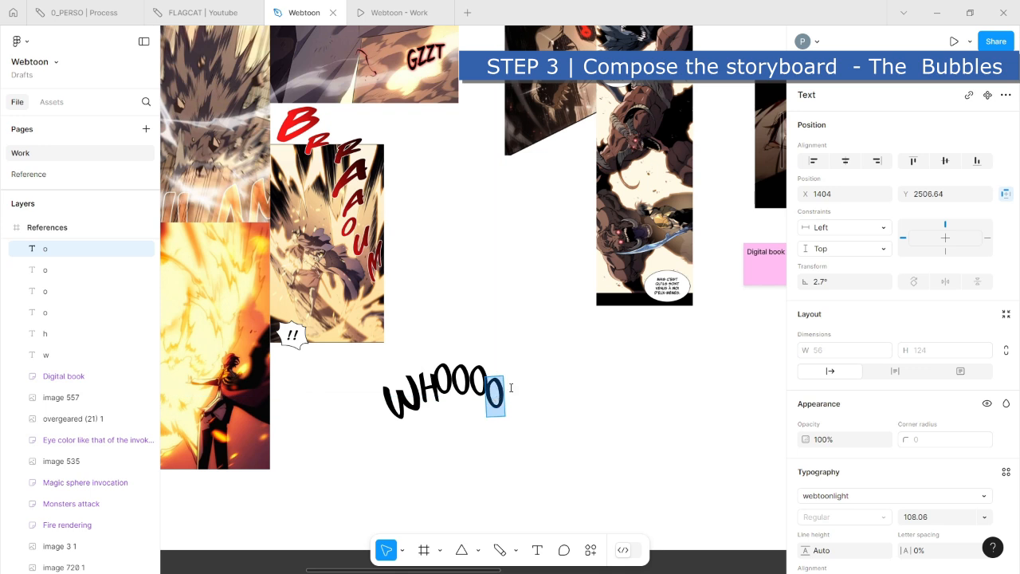
{"action": "key", "text": "Escape"}
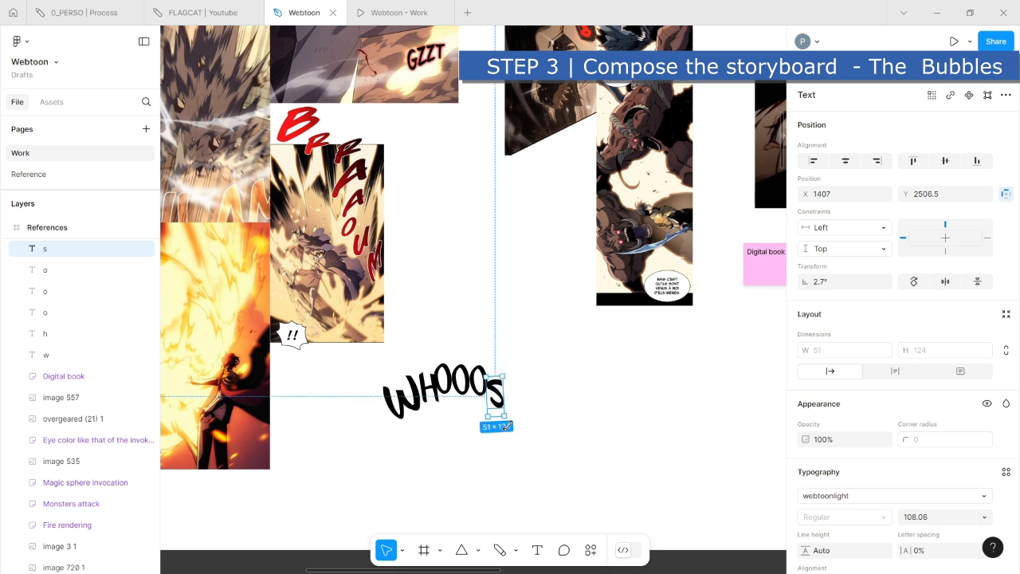
{"action": "mouse_move", "coordinate": [505, 421]}
{"action": "left_mouse_down"}
{"action": "mouse_move", "coordinate": [496, 392]}
{"action": "mouse_move", "coordinate": [511, 410]}
{"action": "left_mouse_up"}
{"action": "scroll", "coordinate": [513, 417], "scroll_direction": "up", "scroll_amount": 5}
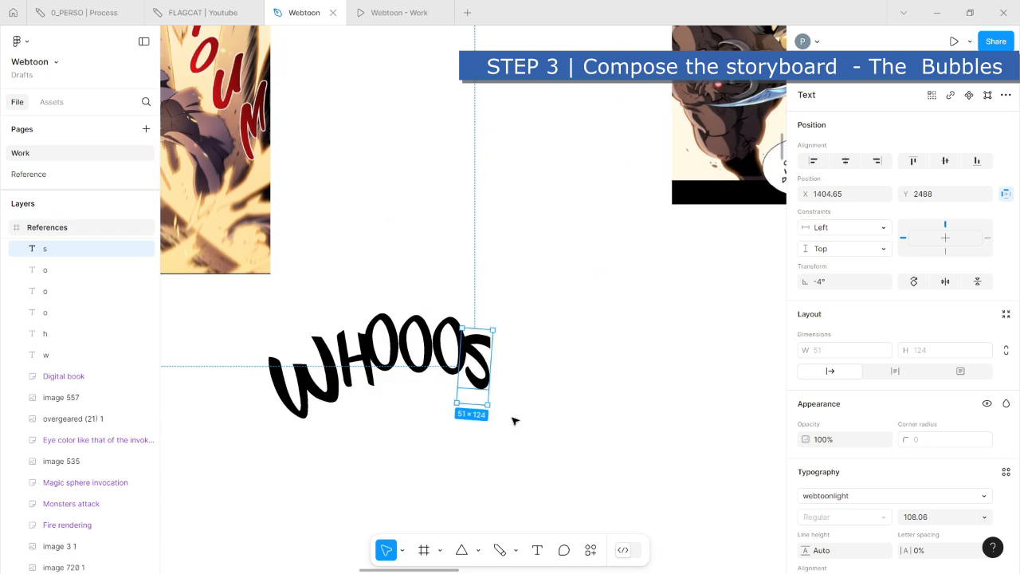
{"action": "left_click", "coordinate": [428, 274]}
{"action": "left_click_drag", "start_coordinate": [438, 247], "coordinate": [430, 266]}
{"action": "key", "text": "ctrl+z"}
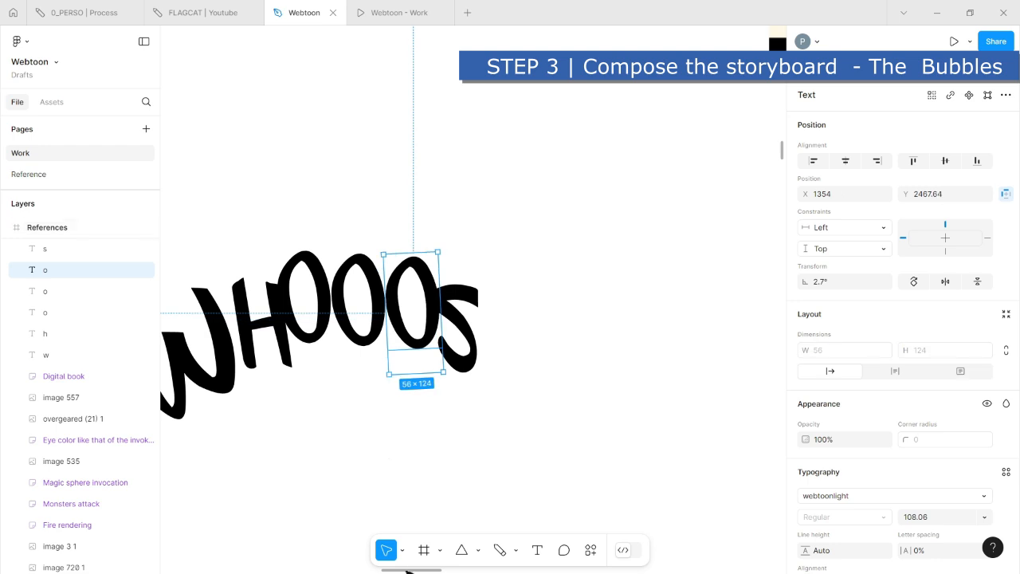
- Finish the arched "WHOOOSH" lettering as a group of about 674 × 375 and place it over the standing figure's panel
{"action": "left_click", "coordinate": [403, 550]}
{"action": "left_click", "coordinate": [416, 516]}
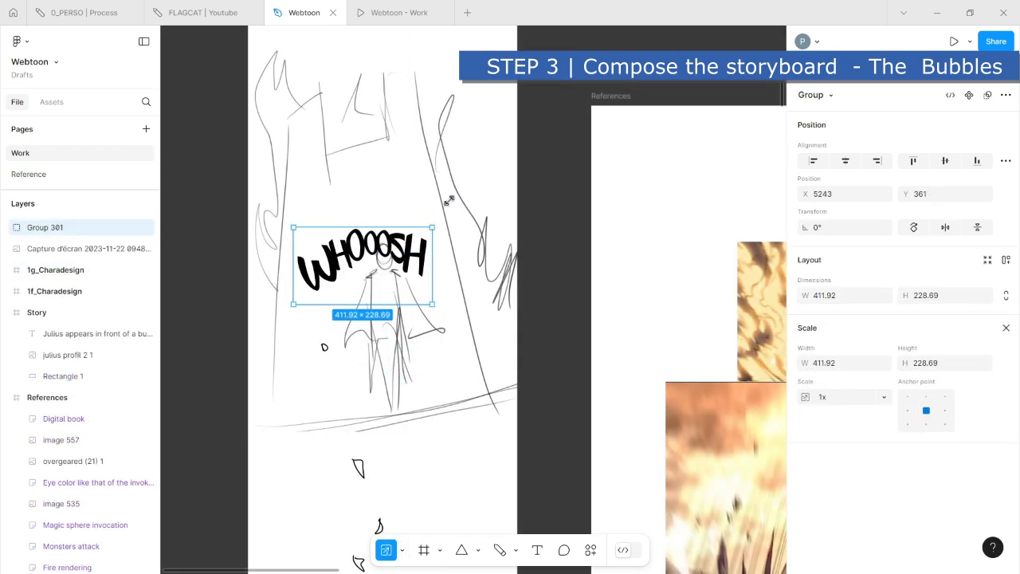
{"action": "left_click_drag", "start_coordinate": [433, 227], "coordinate": [461, 177]}
{"action": "left_click_drag", "start_coordinate": [484, 236], "coordinate": [455, 236]}
{"action": "scroll", "coordinate": [470, 272], "scroll_direction": "down", "scroll_amount": 5}
{"action": "left_click_drag", "start_coordinate": [326, 442], "coordinate": [301, 428]}
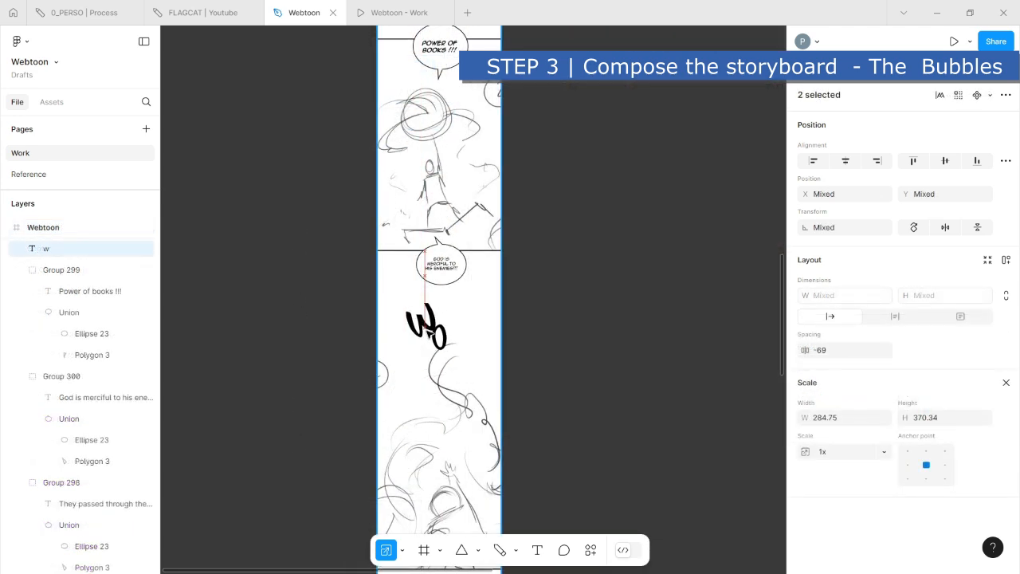
- Group the "w" and "o" letters placed below the "God is merciful to his enemies" bubble
{"action": "left_click_drag", "start_coordinate": [428, 334], "coordinate": [427, 335]}
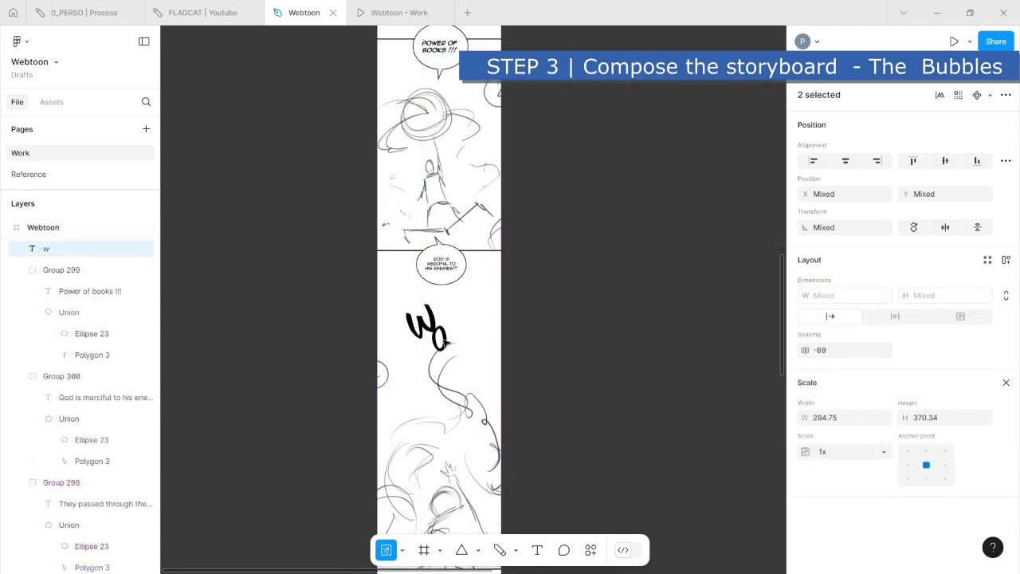
{"action": "key", "text": "ctrl+g"}
{"action": "scroll", "coordinate": [478, 359], "scroll_direction": "up", "scroll_amount": 3}
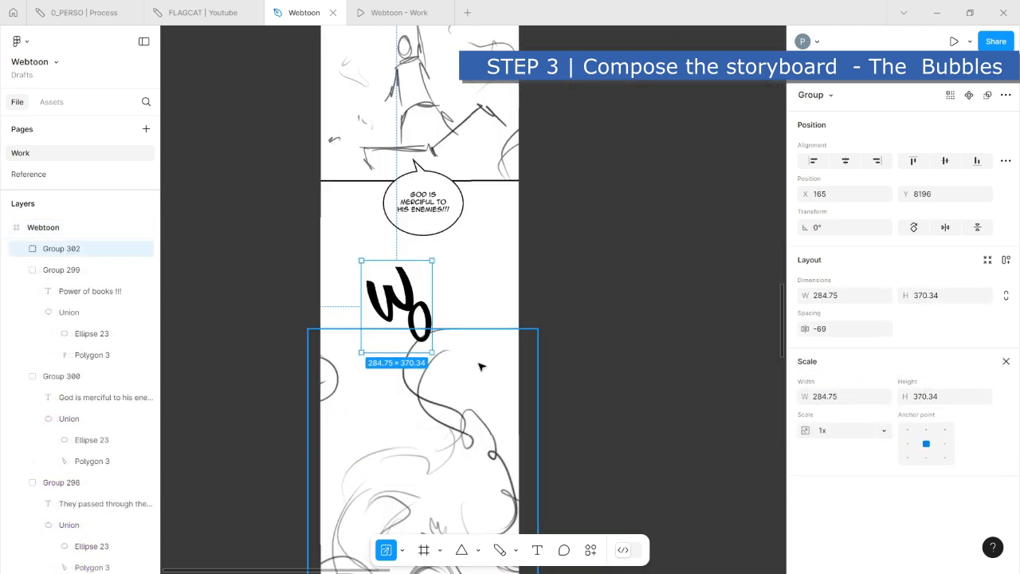
- Duplicate the "o" diagonally below the first one inside the group and scale the copy to about 120 × 268
{"action": "double_click", "coordinate": [421, 307]}
{"action": "left_click_drag", "start_coordinate": [420, 309], "coordinate": [436, 330]}
{"action": "left_click_drag", "start_coordinate": [447, 374], "coordinate": [452, 387]}
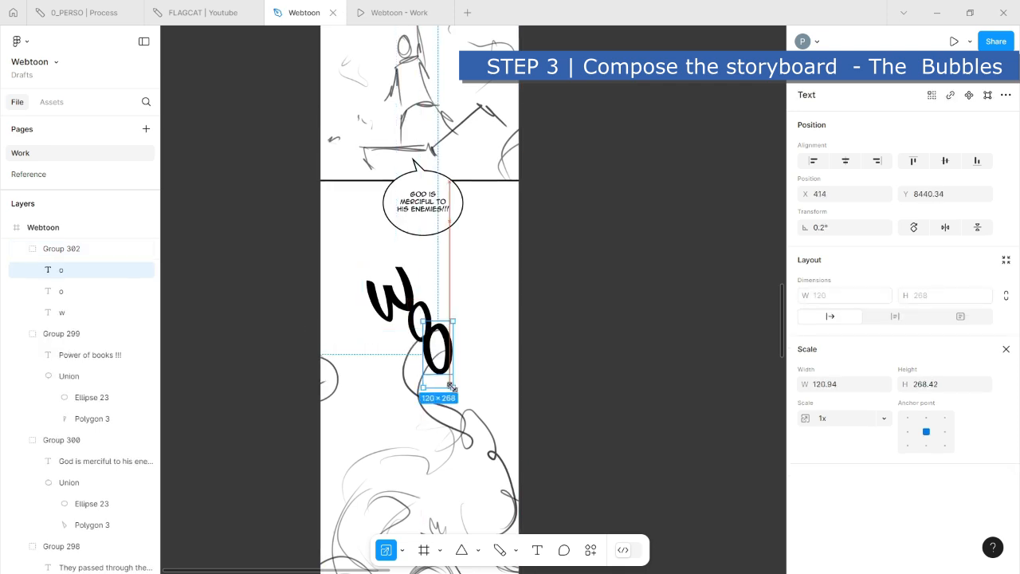
- Duplicate the larger "o" below as the third one, tilt it, and tuck it under the second "o"
{"action": "left_click_drag", "start_coordinate": [444, 333], "coordinate": [474, 357]}
{"action": "left_click_drag", "start_coordinate": [482, 425], "coordinate": [473, 437]}
{"action": "left_click_drag", "start_coordinate": [475, 398], "coordinate": [456, 410]}
- Rotate the second "o" slightly and adjust the placement of the "w" at the head of the lettering
{"action": "left_click", "coordinate": [443, 350]}
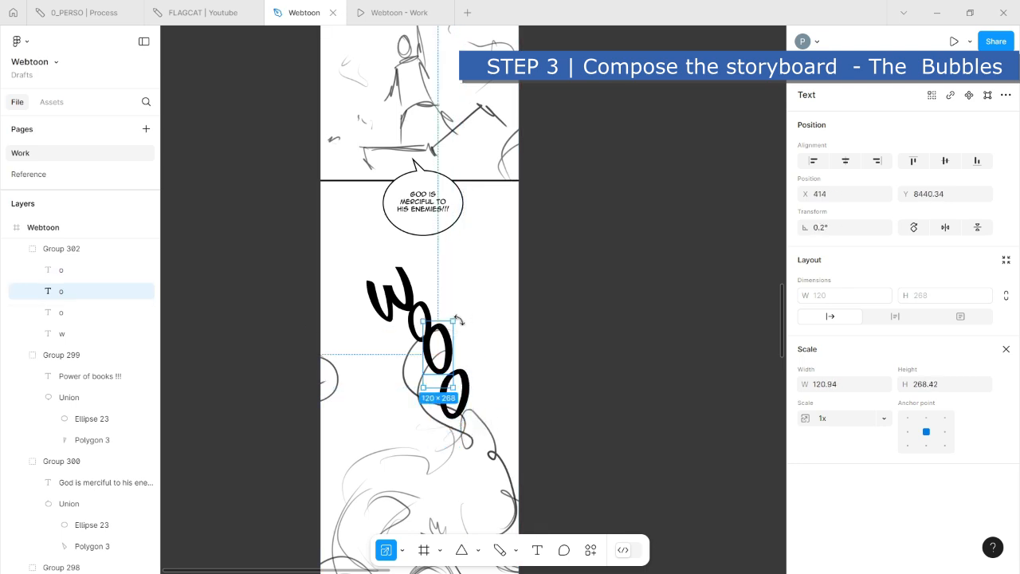
{"action": "left_click_drag", "start_coordinate": [458, 320], "coordinate": [462, 322]}
{"action": "left_click", "coordinate": [411, 286]}
{"action": "left_click_drag", "start_coordinate": [411, 285], "coordinate": [415, 285]}
- Duplicate the third "o" below it as a fourth one, enlarged to about 145 × 323 and rotated to -6.44°
{"action": "left_click", "coordinate": [469, 383]}
{"action": "left_click_drag", "start_coordinate": [469, 378], "coordinate": [457, 434]}
{"action": "left_click_drag", "start_coordinate": [607, 431], "coordinate": [607, 303]}
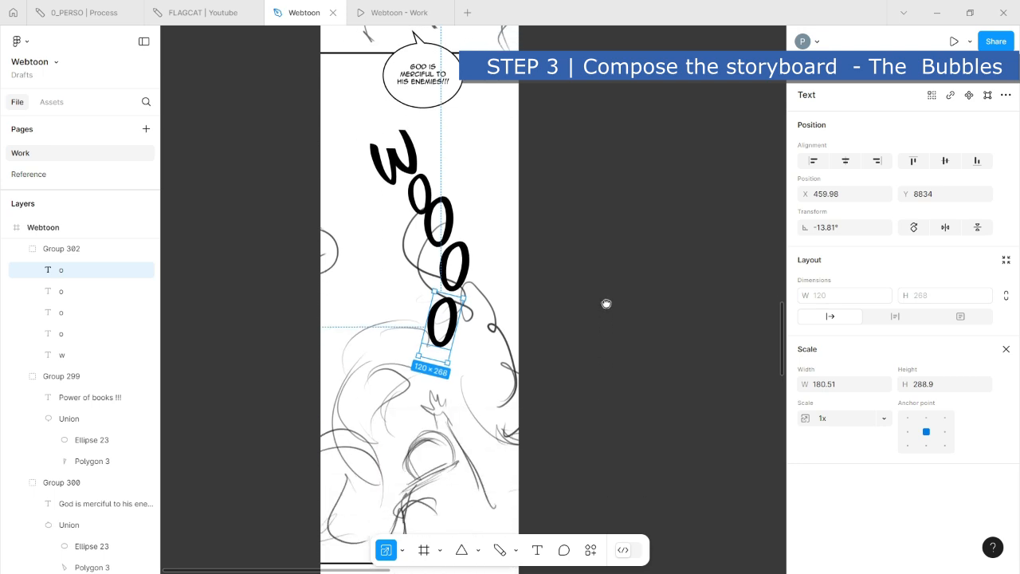
{"action": "mouse_move", "coordinate": [448, 363]}
{"action": "left_mouse_down"}
{"action": "mouse_move", "coordinate": [469, 387]}
{"action": "mouse_move", "coordinate": [461, 373]}
{"action": "left_mouse_up"}
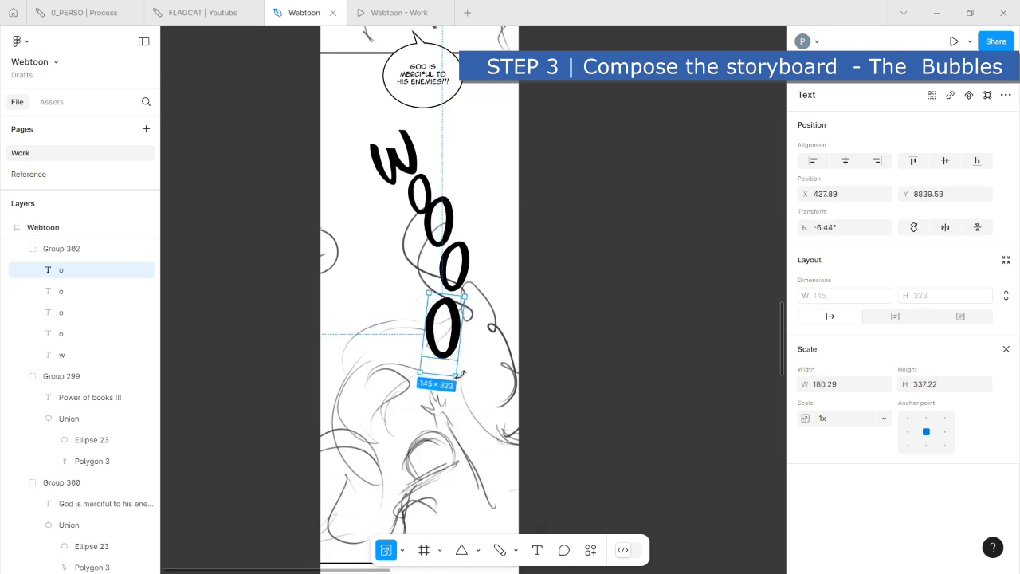
- Duplicate the last "o" to the lower left, change the copy to "m", and position it as the lettering's final letter
{"action": "left_click_drag", "start_coordinate": [459, 335], "coordinate": [423, 396]}
{"action": "double_click", "coordinate": [405, 391]}
{"action": "type", "text": "m"}
{"action": "key", "text": "Escape"}
{"action": "left_click_drag", "start_coordinate": [425, 384], "coordinate": [431, 388]}
{"action": "left_click", "coordinate": [551, 283]}
- Rotate the "w" of the vertical lettering to 19.56° and scale it down
{"action": "left_click", "coordinate": [398, 164]}
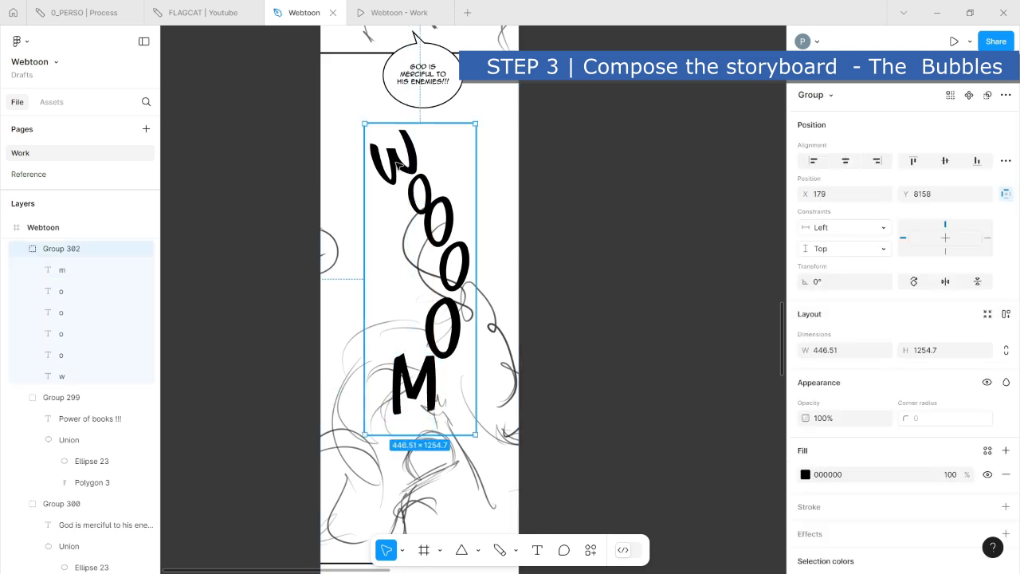
{"action": "left_click", "coordinate": [399, 164]}
{"action": "left_click_drag", "start_coordinate": [361, 137], "coordinate": [358, 133]}
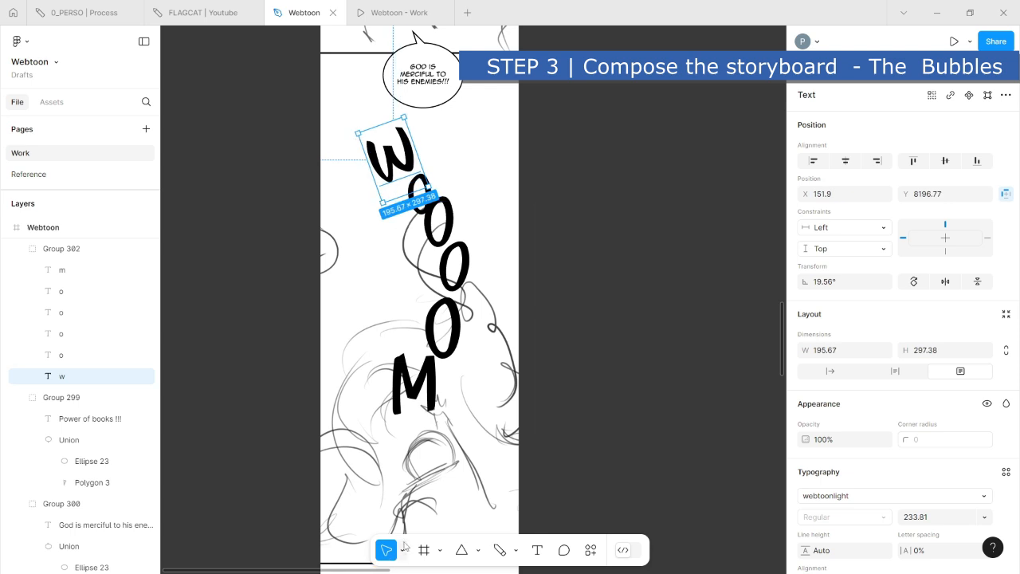
{"action": "key", "text": "k"}
{"action": "left_click_drag", "start_coordinate": [428, 189], "coordinate": [407, 171]}
{"action": "left_click", "coordinate": [606, 337]}
- Move the "WHOOOSH" group higher over the standing figure's panel, to X 5108, Y 36
{"action": "scroll", "coordinate": [606, 345], "scroll_direction": "down", "scroll_amount": 5}
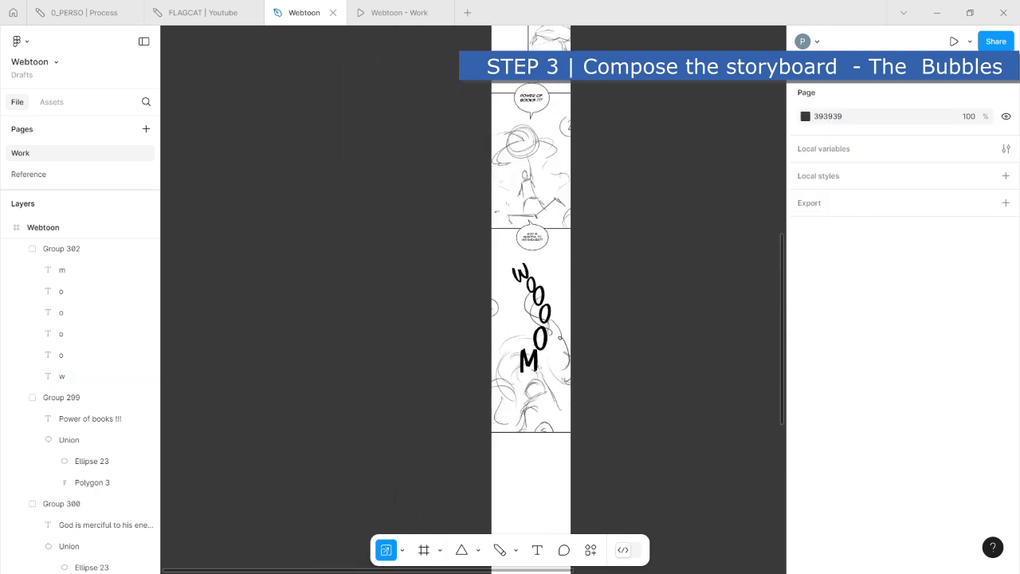
{"action": "left_click", "coordinate": [404, 551]}
{"action": "left_click", "coordinate": [414, 486]}
{"action": "scroll", "coordinate": [580, 312], "scroll_direction": "up", "scroll_amount": 10}
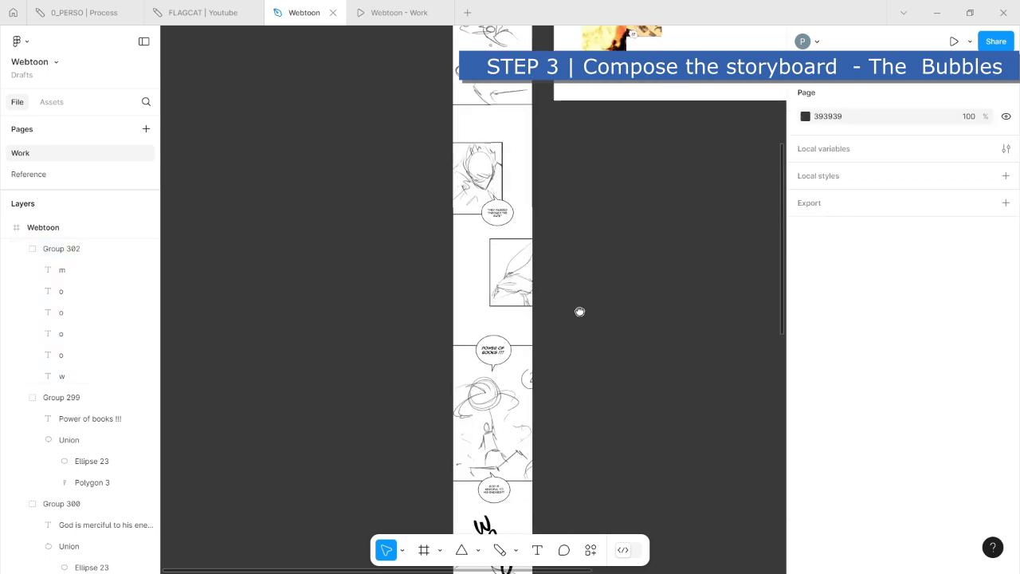
{"action": "scroll", "coordinate": [404, 230], "scroll_direction": "up", "scroll_amount": 2}
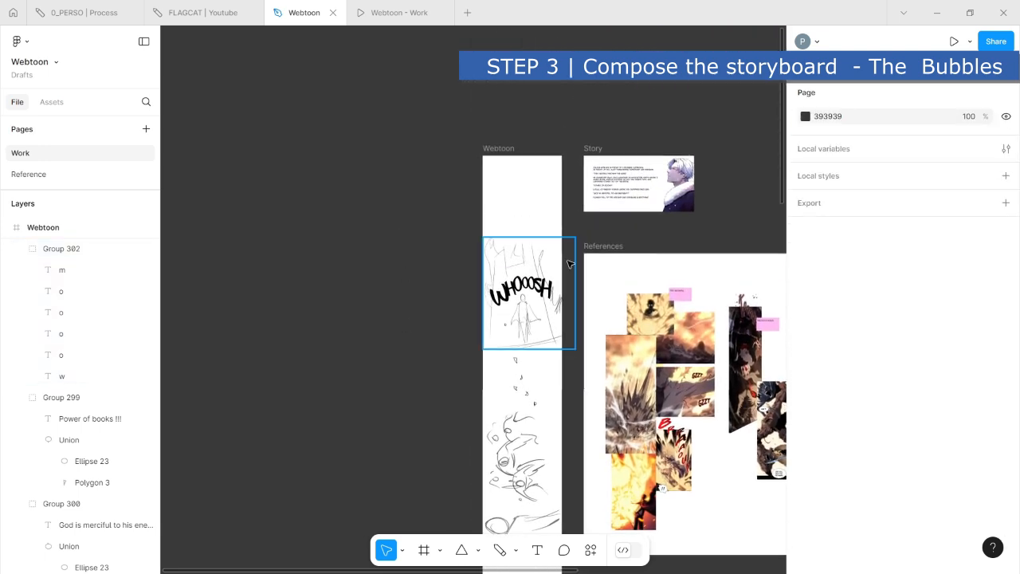
{"action": "left_click_drag", "start_coordinate": [523, 283], "coordinate": [524, 272]}
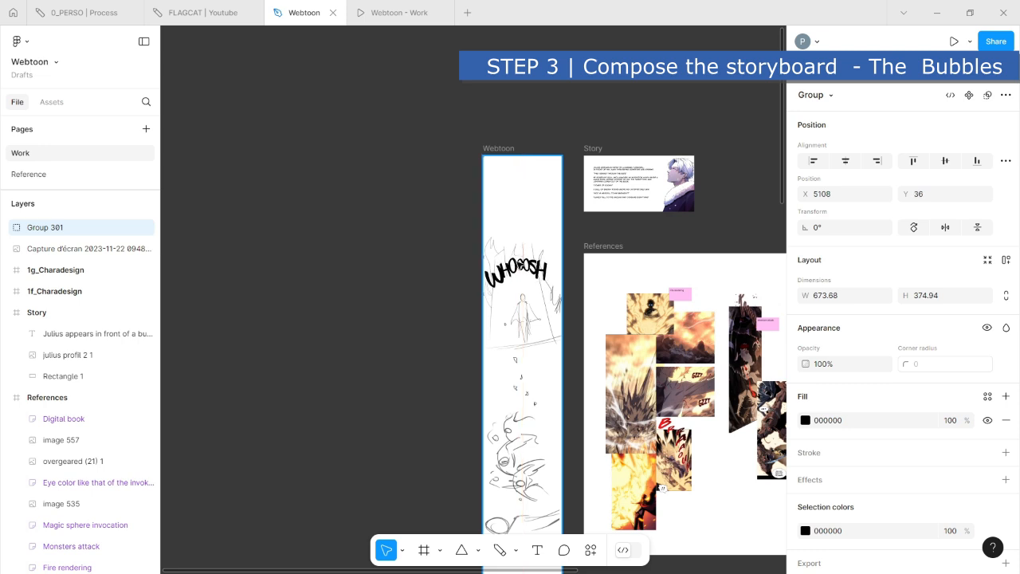
- Move the opening artwork with its "WHOOOSH" lettering higher in the Webtoon frame, widening the gap above the portrait panel
{"action": "left_click", "coordinate": [439, 289]}
{"action": "scroll", "coordinate": [481, 326], "scroll_direction": "down", "scroll_amount": 5}
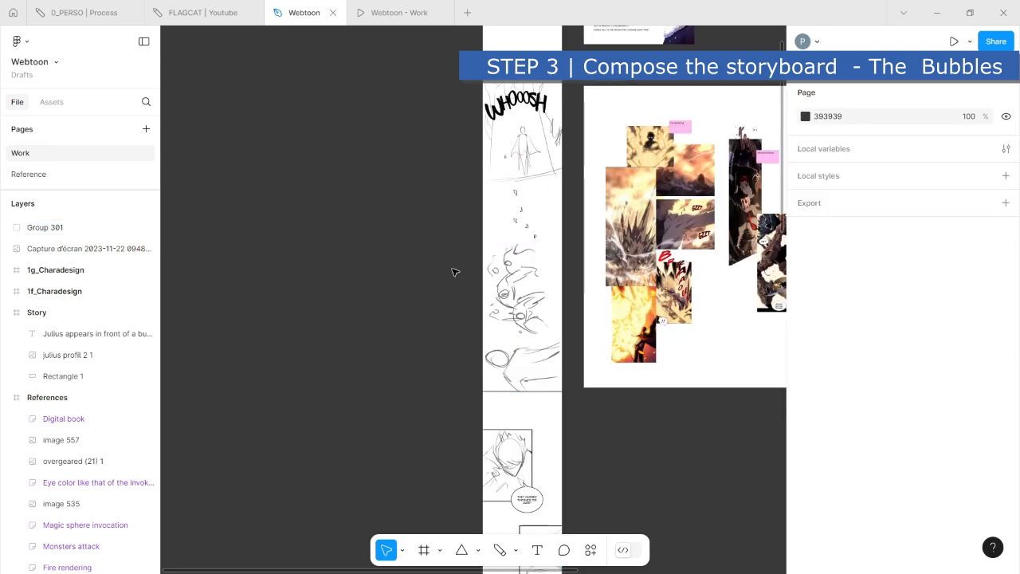
{"action": "scroll", "coordinate": [439, 294], "scroll_direction": "down", "scroll_amount": 5, "text": "ctrl"}
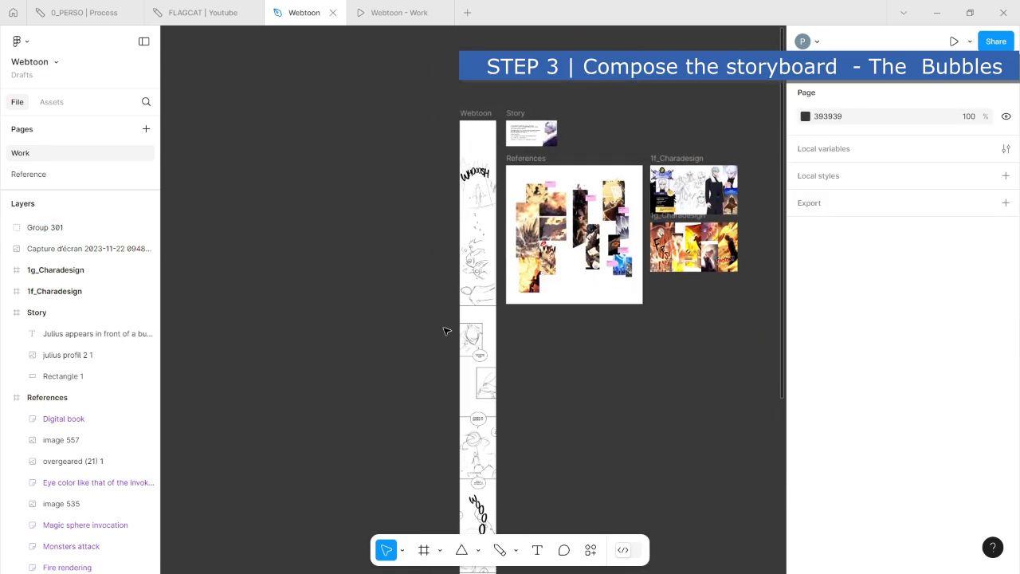
{"action": "scroll", "coordinate": [449, 329], "scroll_direction": "up", "scroll_amount": 5, "text": "ctrl"}
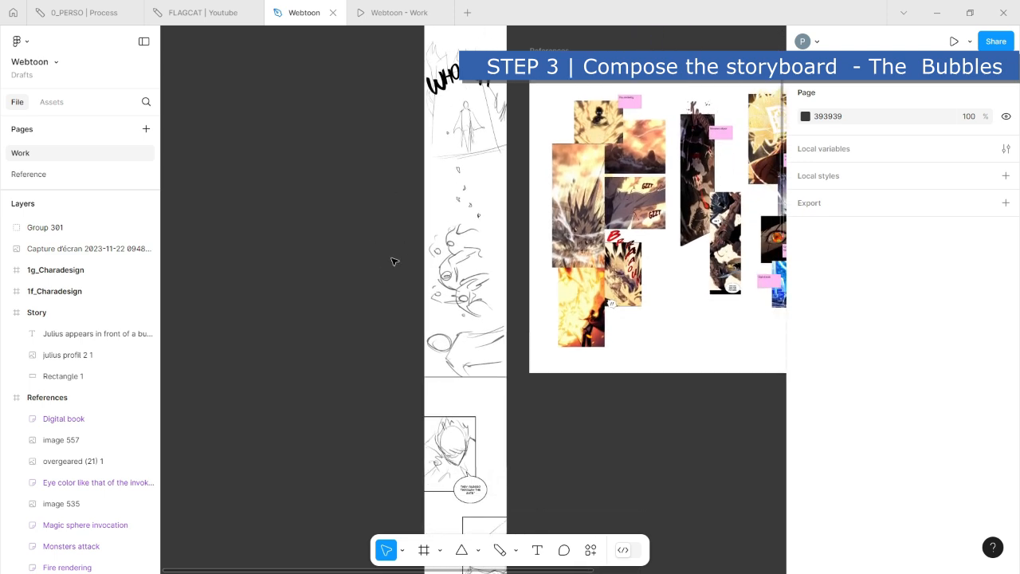
{"action": "scroll", "coordinate": [382, 173], "scroll_direction": "down", "scroll_amount": 3, "text": "ctrl"}
{"action": "left_click_drag", "start_coordinate": [379, 116], "coordinate": [464, 321]}
{"action": "left_click", "coordinate": [370, 343]}
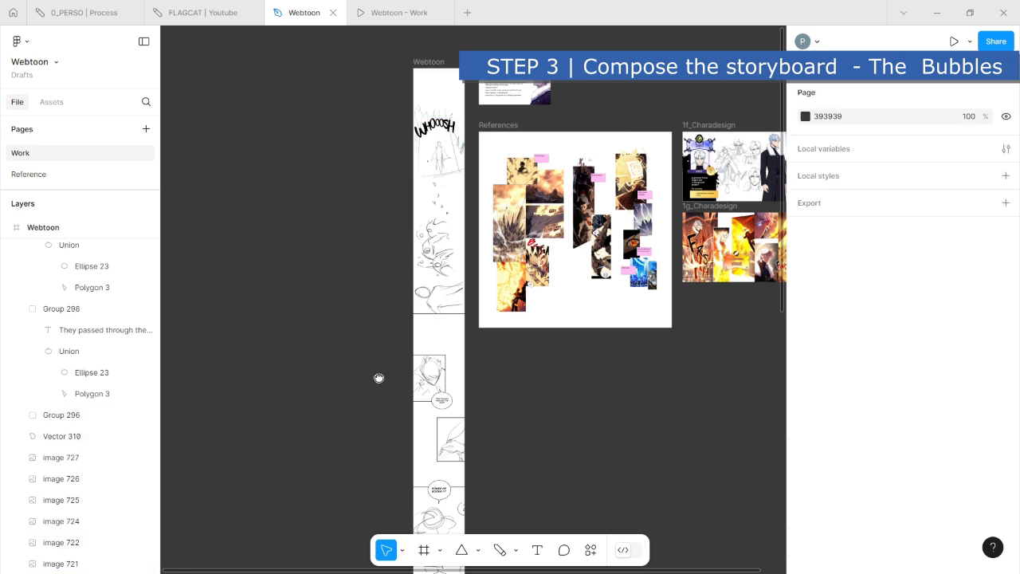
- Shift the hand panel and all panels, bubbles and lettering beneath it slightly downward, away from the portrait panel
{"action": "left_click_drag", "start_coordinate": [378, 378], "coordinate": [374, 175]}
{"action": "left_click_drag", "start_coordinate": [356, 240], "coordinate": [523, 510]}
{"action": "left_click_drag", "start_coordinate": [449, 232], "coordinate": [449, 242]}
{"action": "left_click", "coordinate": [376, 321]}
- Move the panel with the "Power of books !!!" bubble, together with both of its speech bubbles, slightly lower in the frame
{"action": "mouse_move", "coordinate": [366, 282]}
{"action": "left_mouse_down"}
{"action": "mouse_move", "coordinate": [419, 363]}
{"action": "mouse_move", "coordinate": [496, 391]}
{"action": "left_mouse_up"}
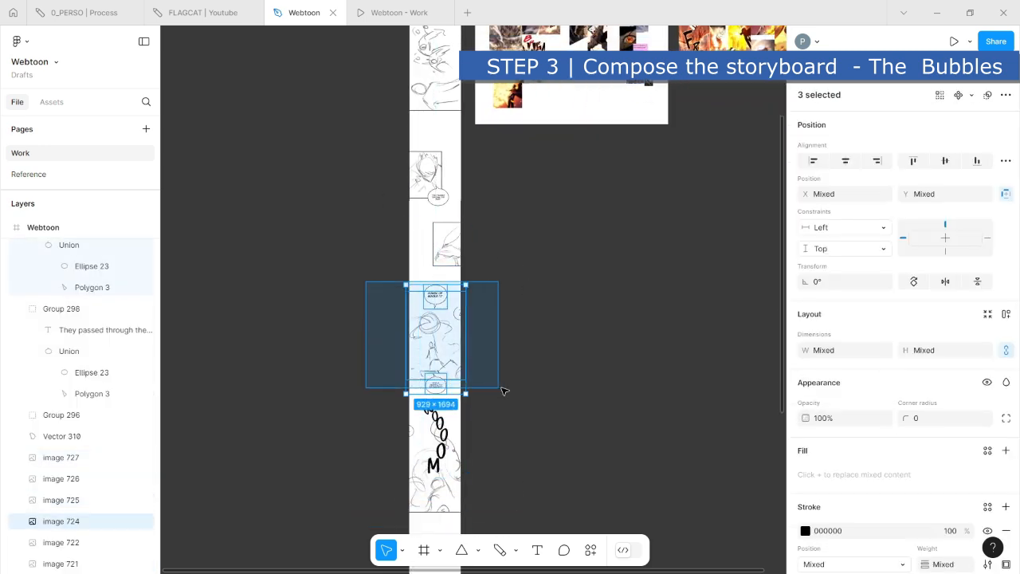
{"action": "left_click_drag", "start_coordinate": [449, 342], "coordinate": [445, 353]}
{"action": "left_click", "coordinate": [578, 350]}
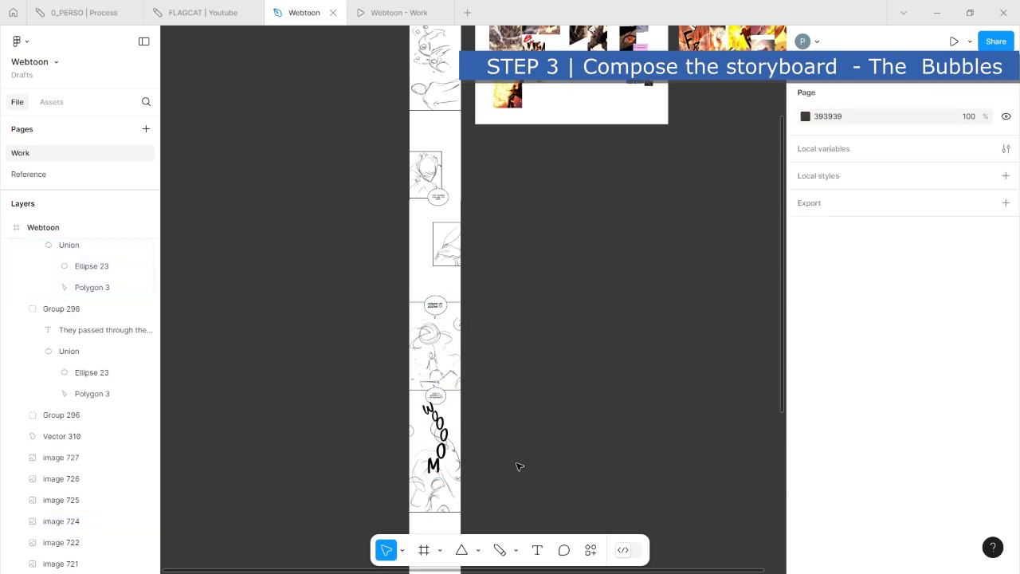
- Move the last panel and its vertical "woooom" lettering lower together, matching the 456 spacing between the elements above
{"action": "scroll", "coordinate": [430, 381], "scroll_direction": "down", "scroll_amount": 3}
{"action": "left_click_drag", "start_coordinate": [342, 287], "coordinate": [474, 372]}
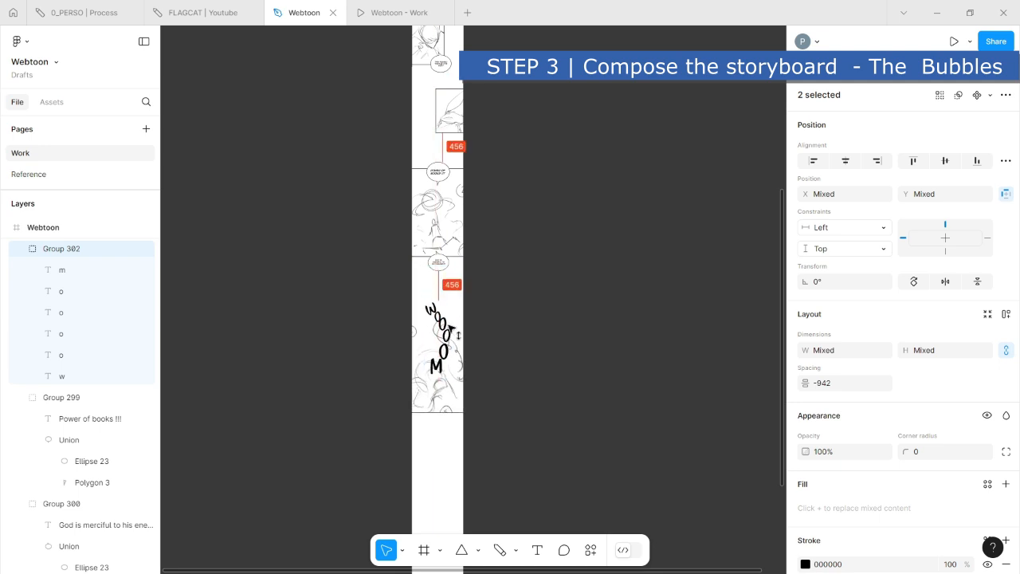
{"action": "left_click", "coordinate": [586, 261]}
{"action": "scroll", "coordinate": [512, 365], "scroll_direction": "up", "scroll_amount": 6}
{"action": "left_click_drag", "start_coordinate": [393, 360], "coordinate": [416, 317]}
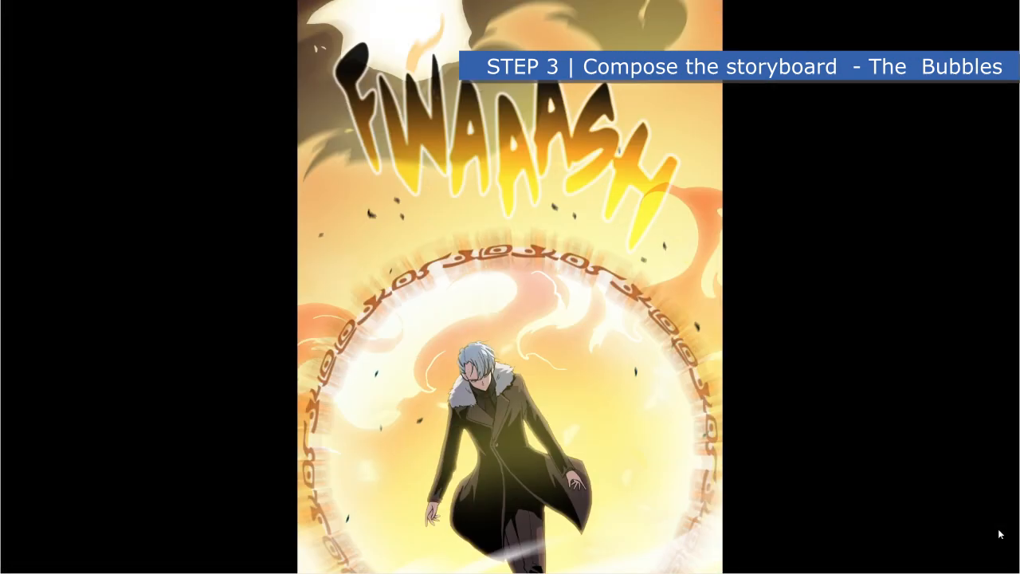